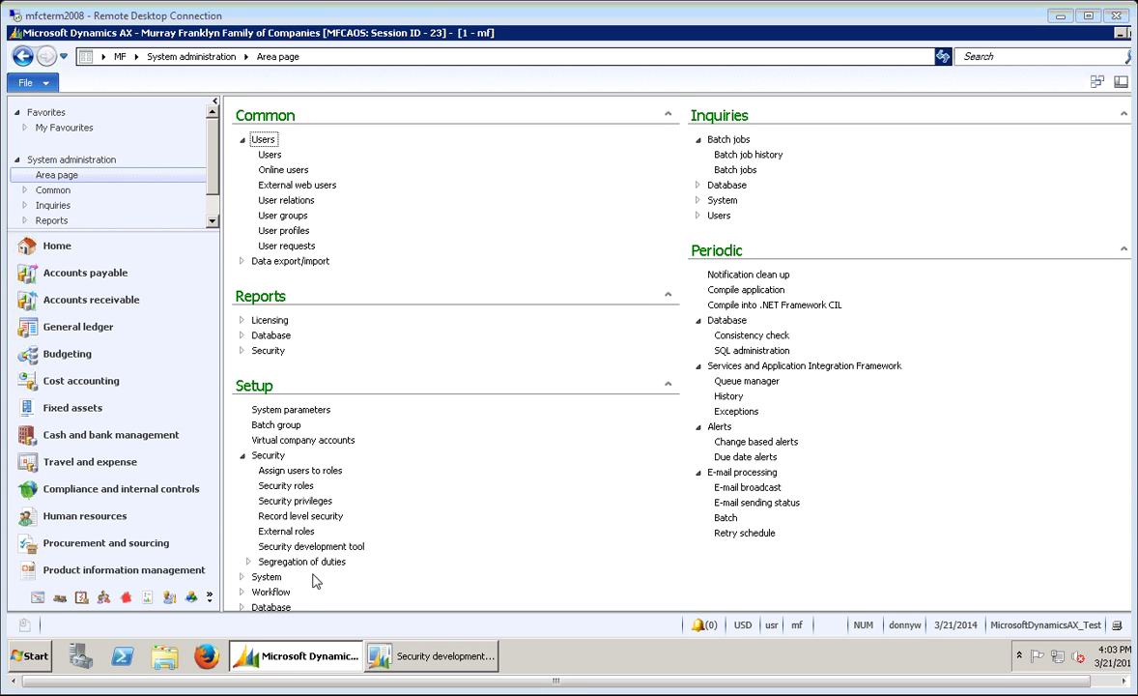
Bring the Security development tool forward, maximize it, and keep the object Type set to Role.
click(428, 666)
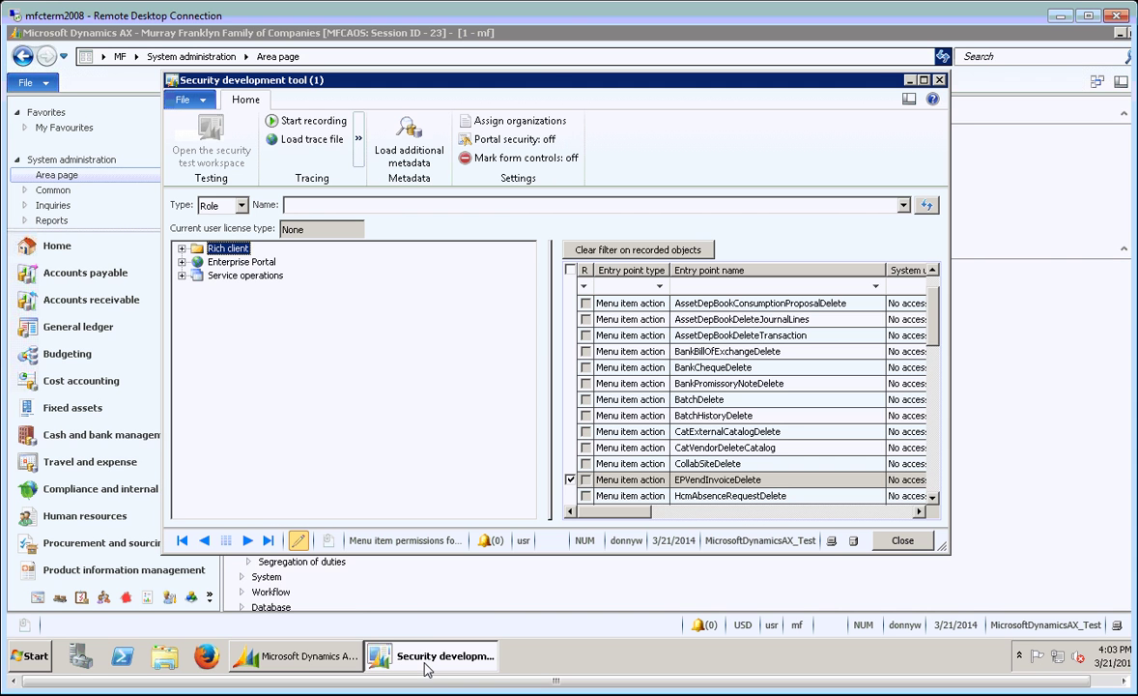
double_click(521, 82)
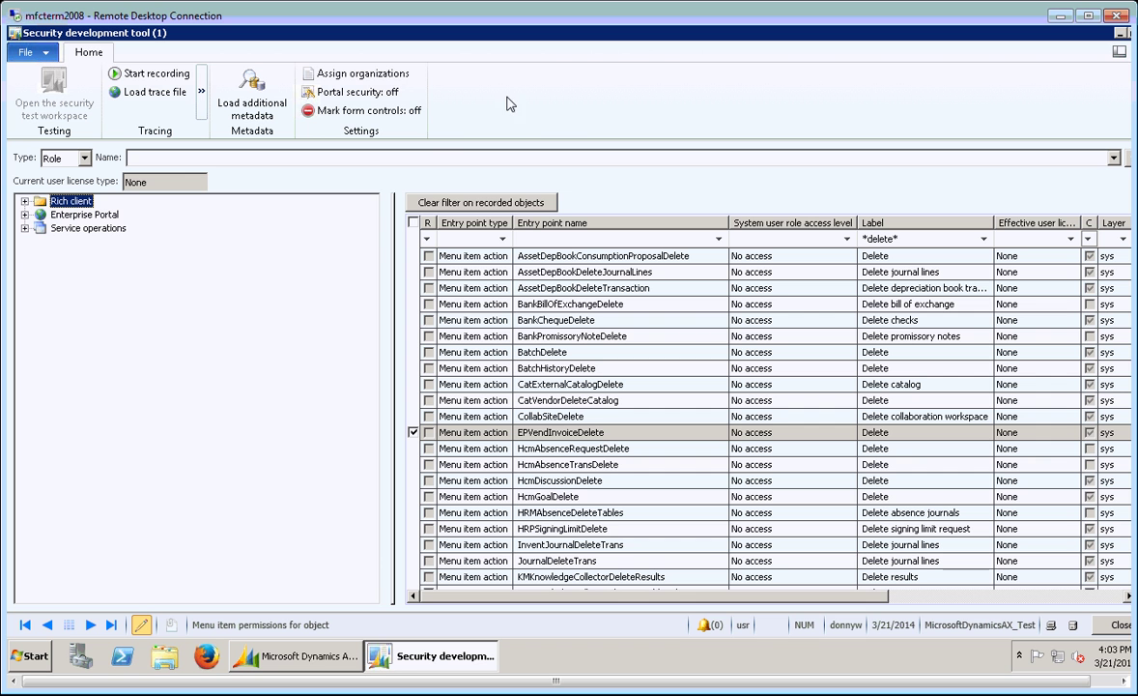
click(85, 160)
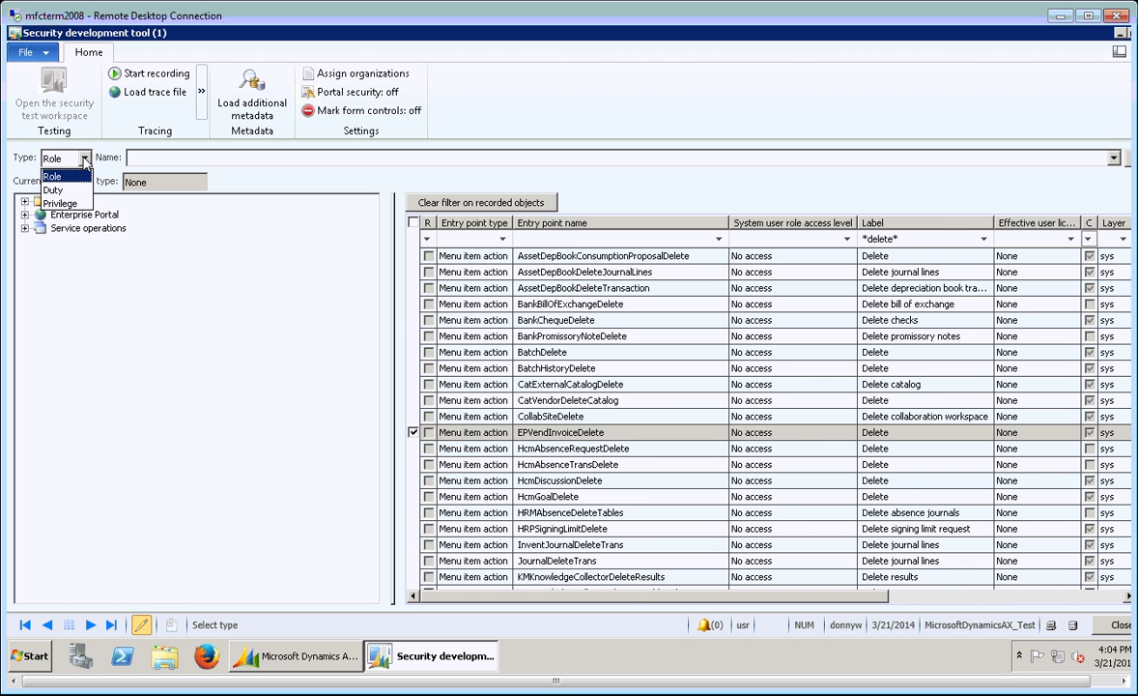
click(85, 160)
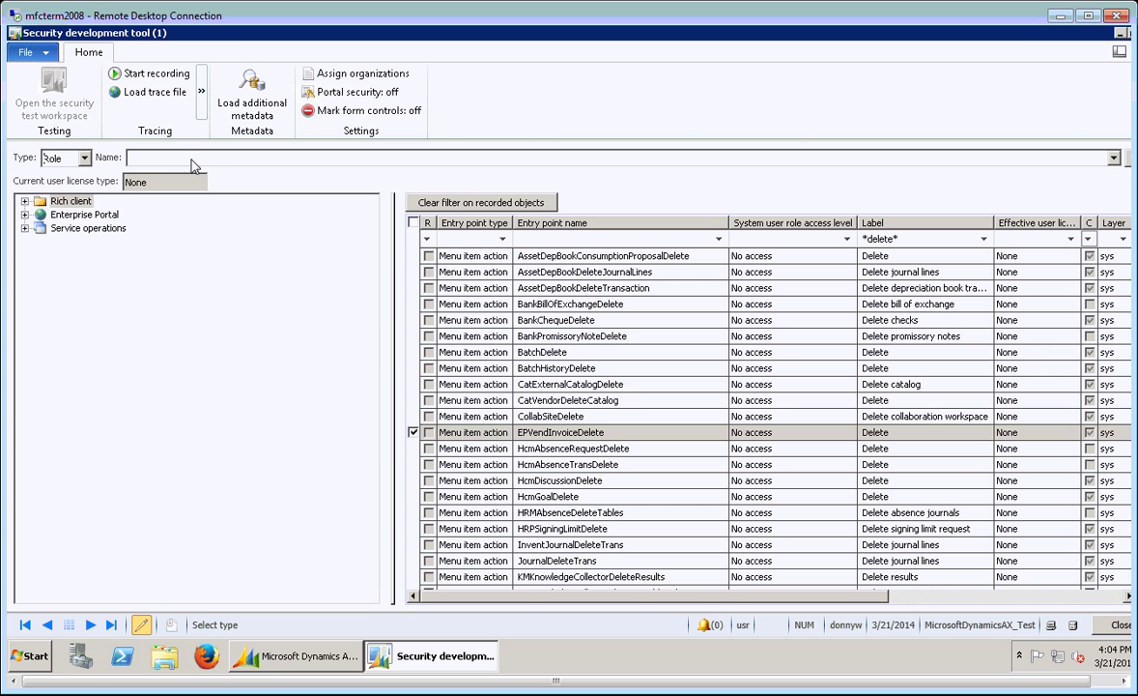
Open the role Name lookup and scroll down to the custom MFC_AP through MFC_Supts roles.
click(1115, 159)
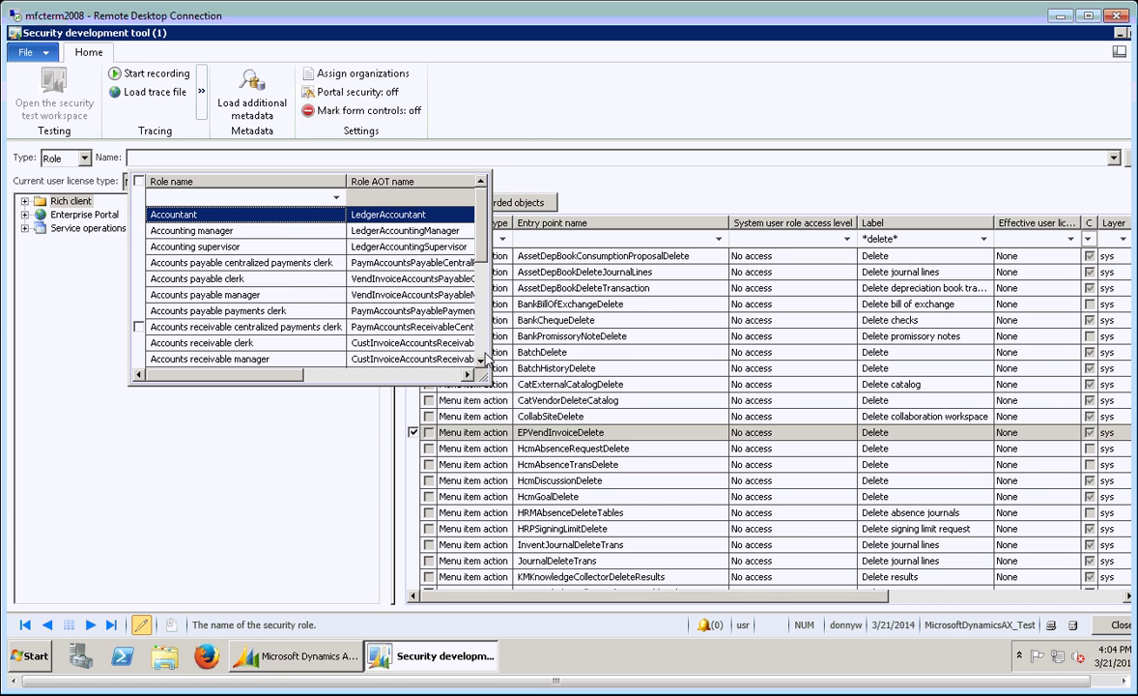
click(483, 350)
click(484, 354)
click(483, 354)
click(483, 354)
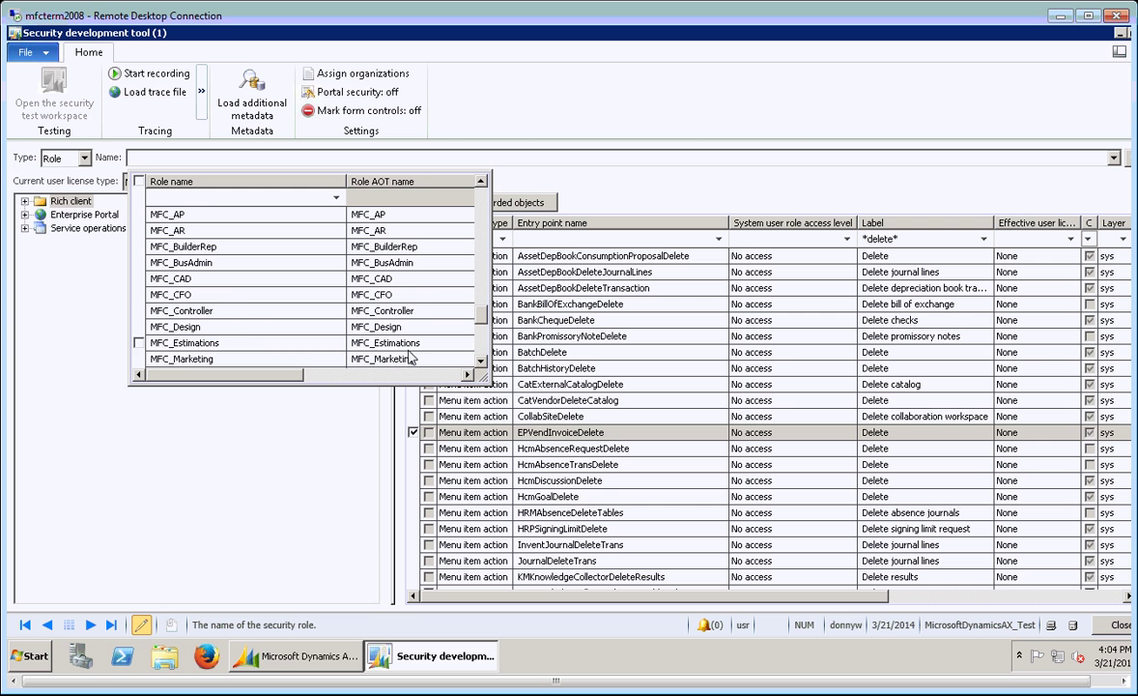
click(480, 360)
click(480, 360)
click(480, 360)
click(481, 360)
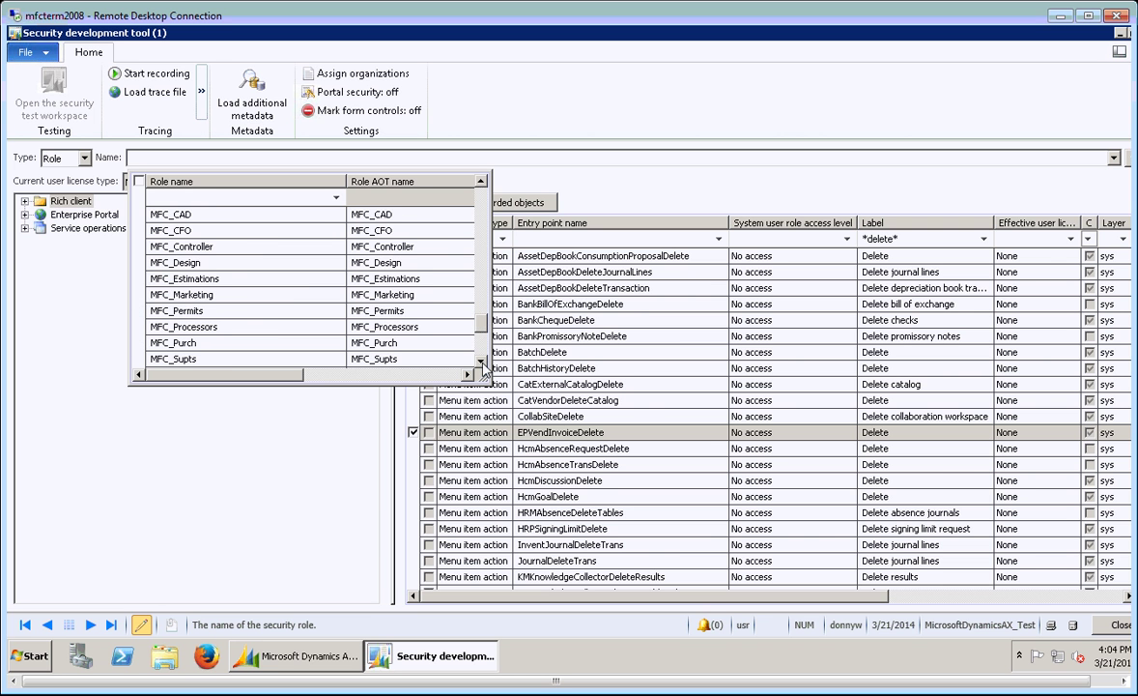
click(481, 361)
click(481, 360)
click(480, 361)
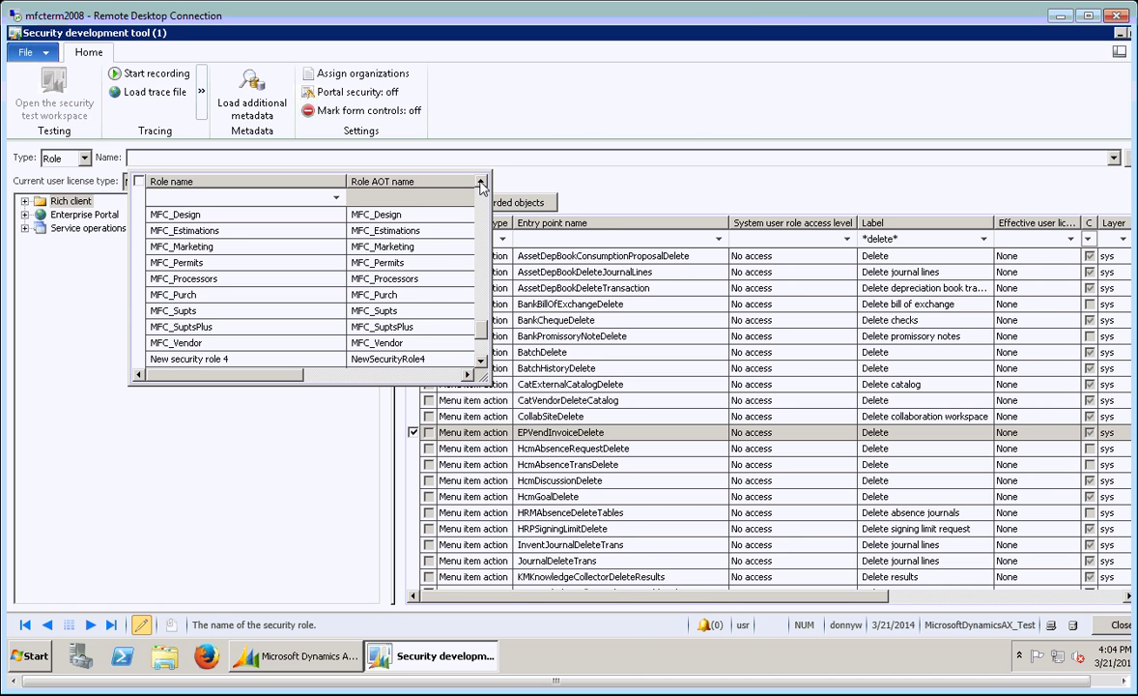
Load the MFC_Estimations role and expand Rich client > Accounts payable > Setup > Sites Services.
click(189, 230)
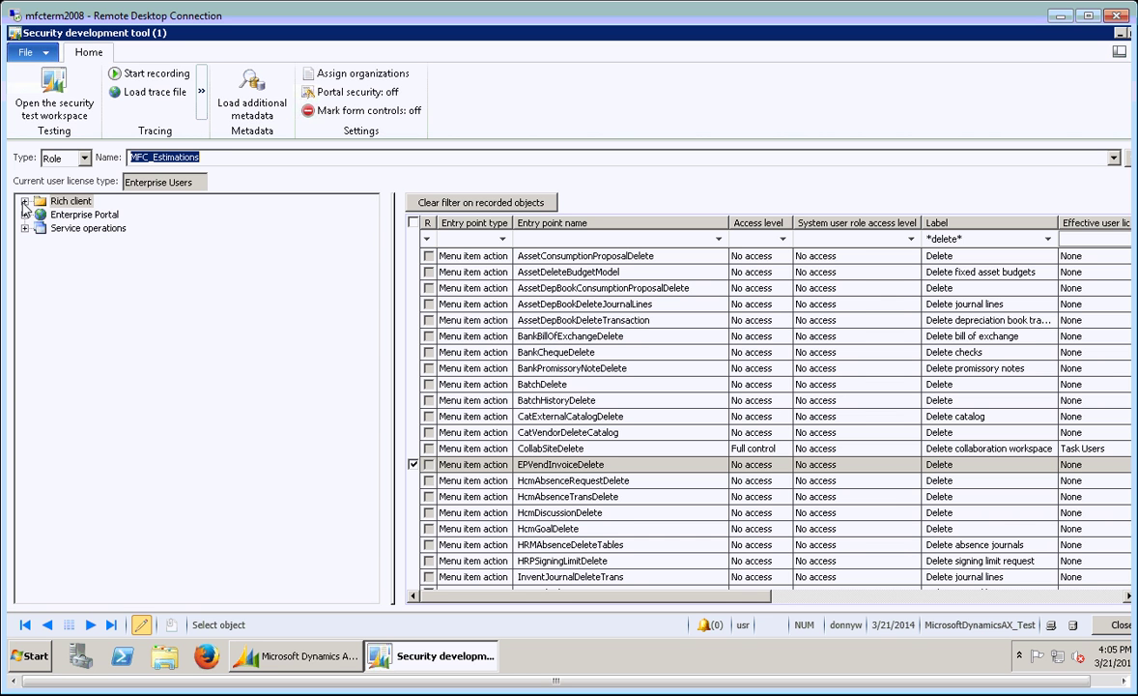
click(24, 202)
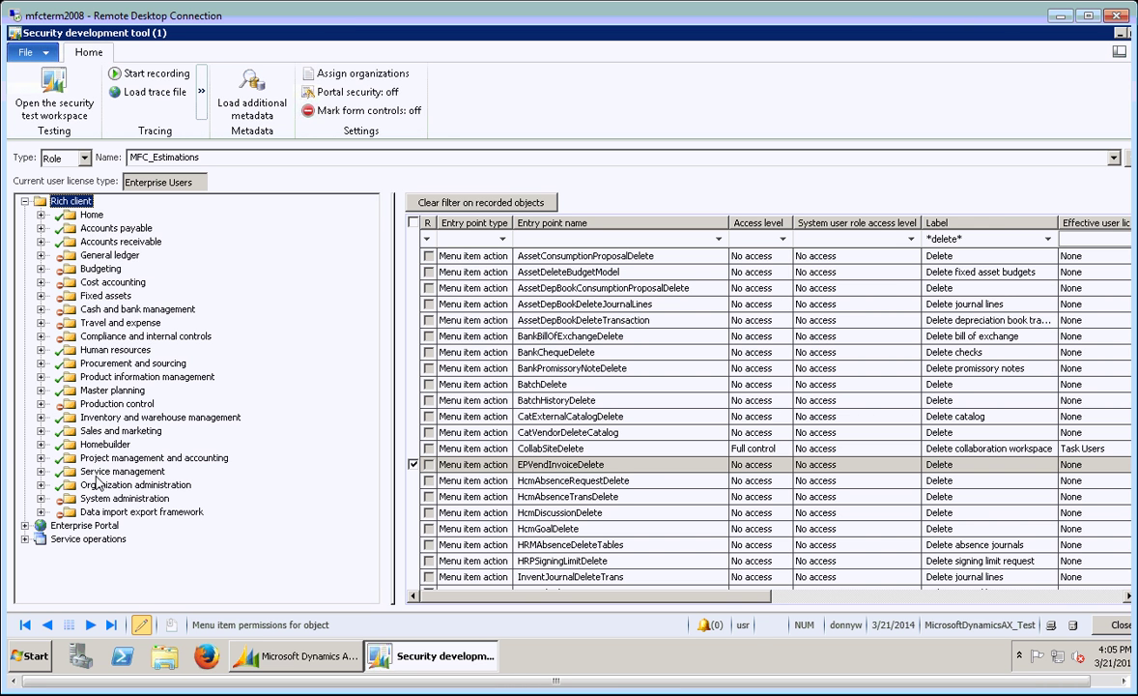
click(41, 229)
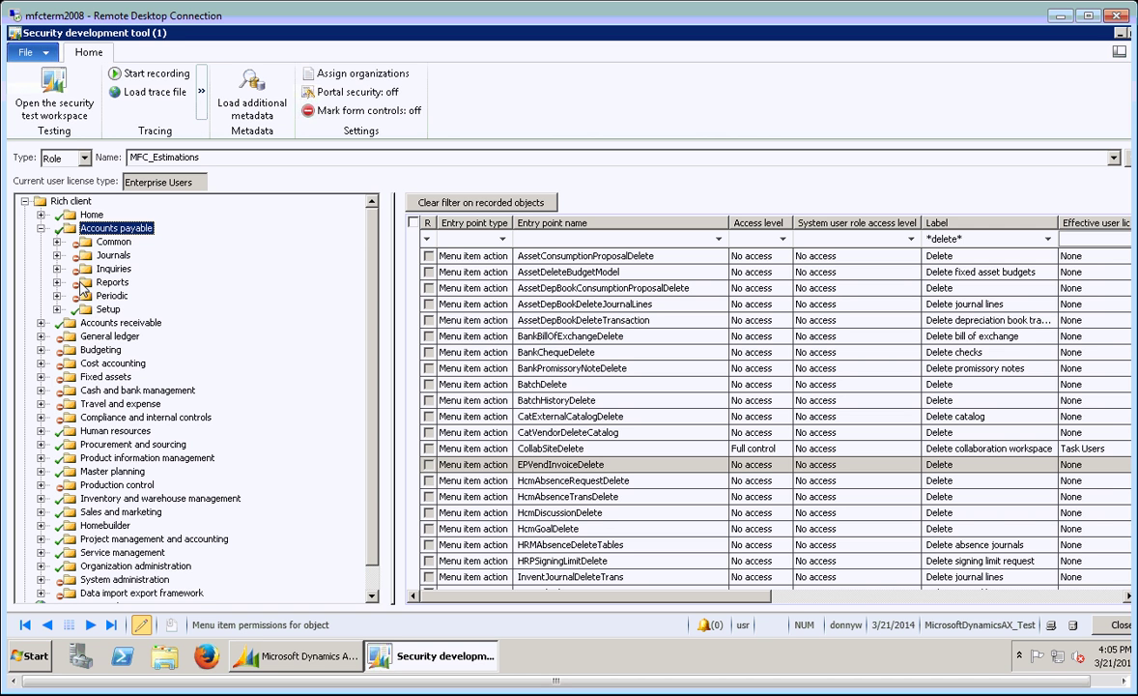
click(57, 310)
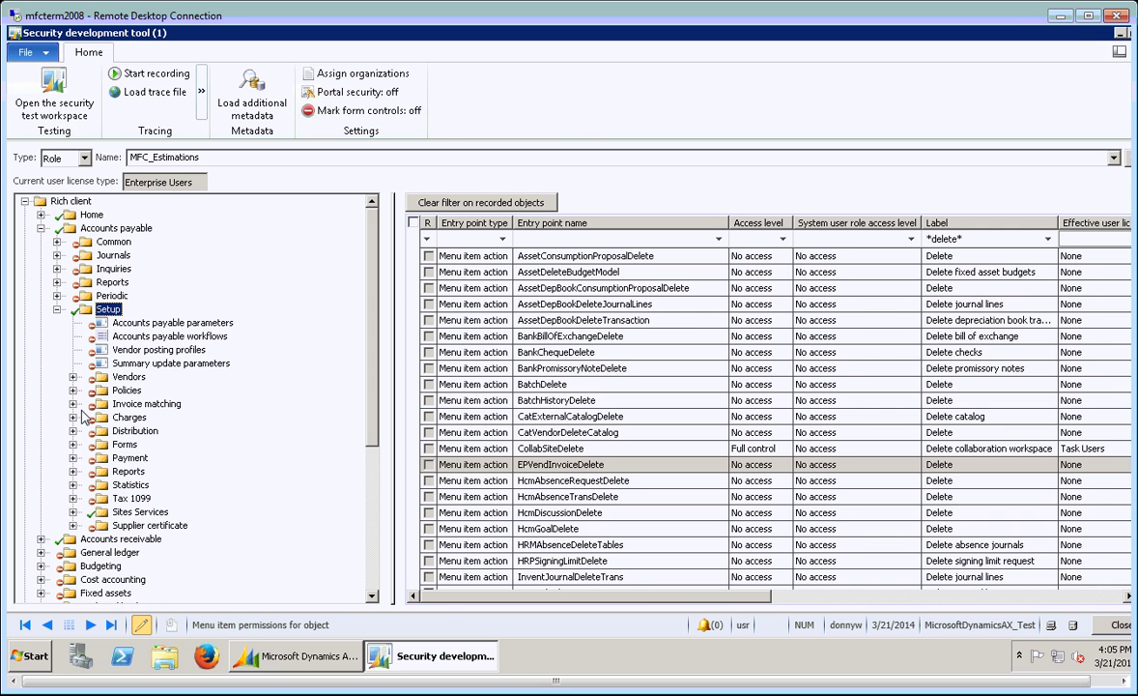
click(74, 511)
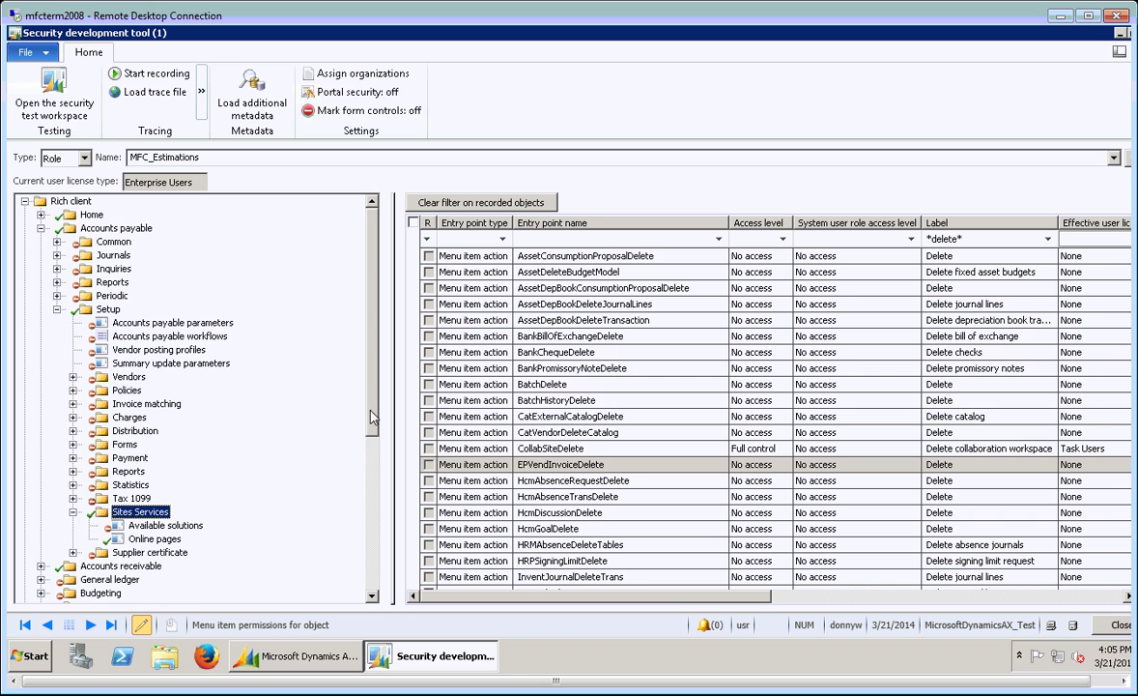
scroll(96, 521, down, 1)
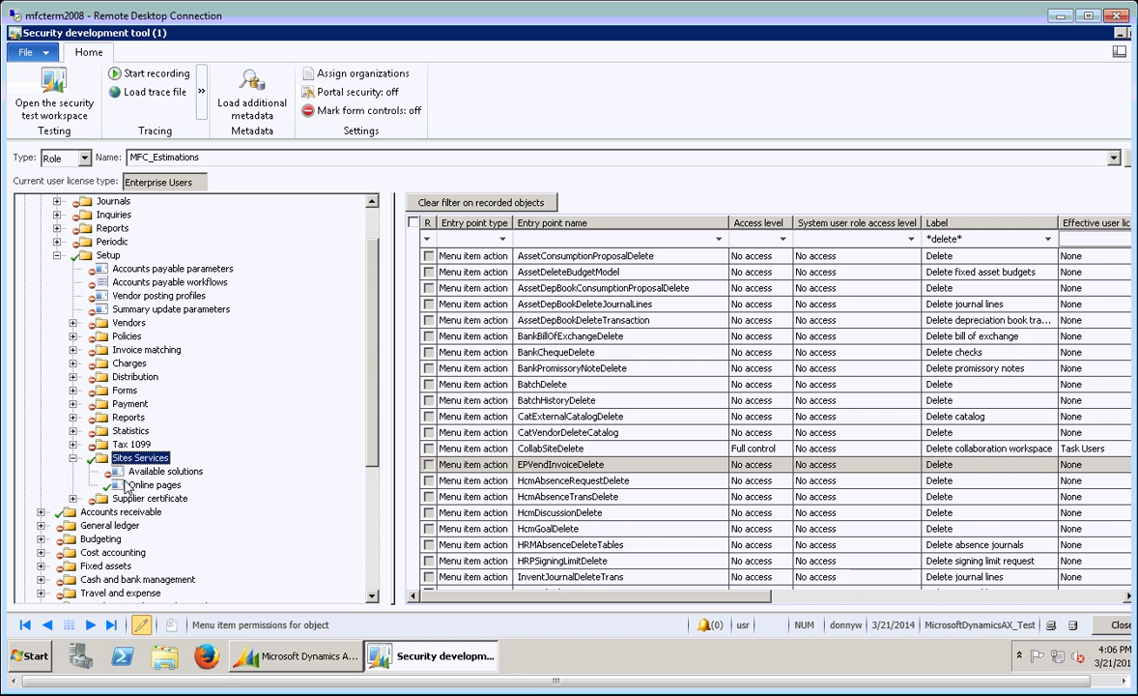
Discover submenu items under Online pages, Available solutions, Accounts payable parameters and Group.
right_click(137, 493)
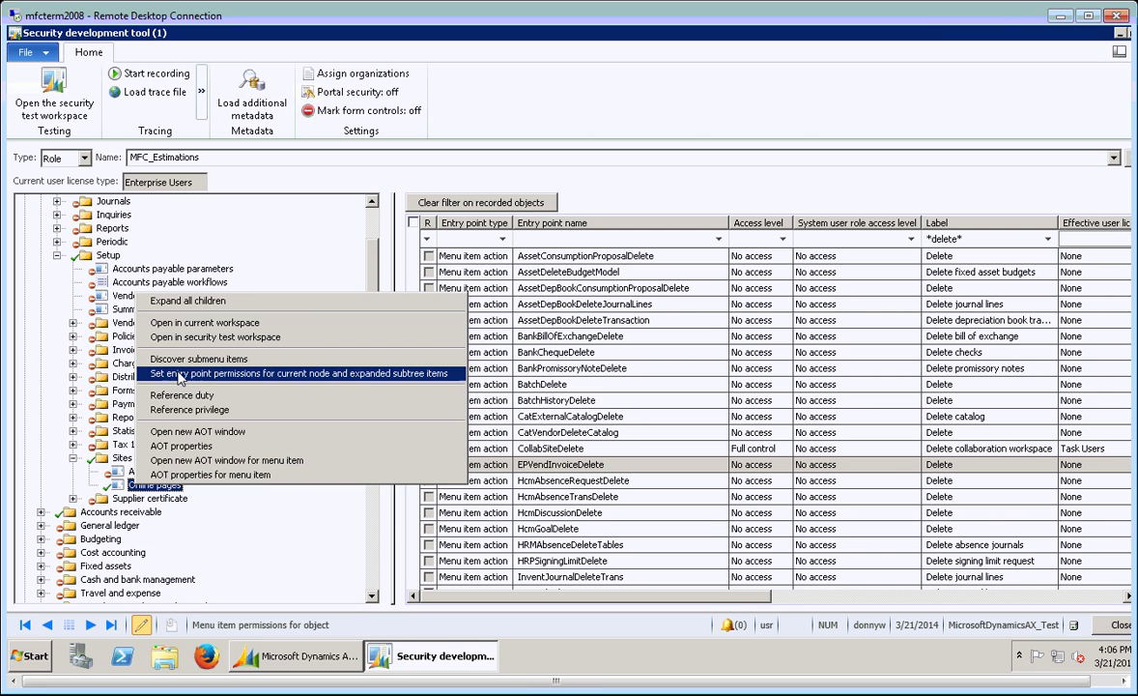
click(236, 361)
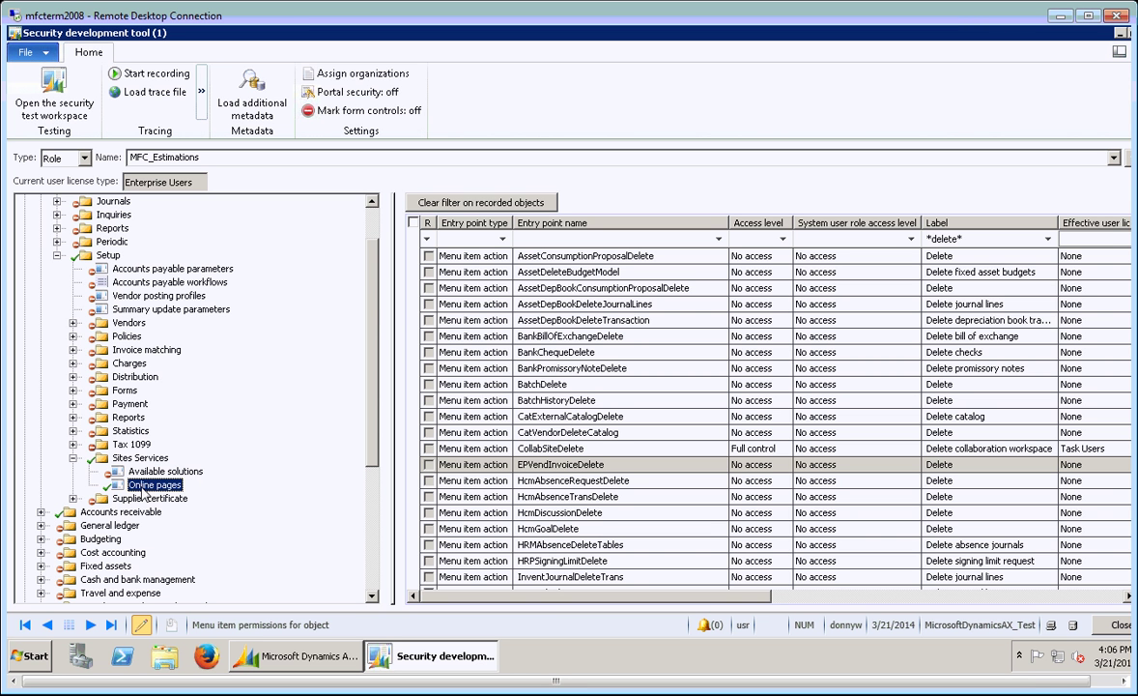
right_click(146, 472)
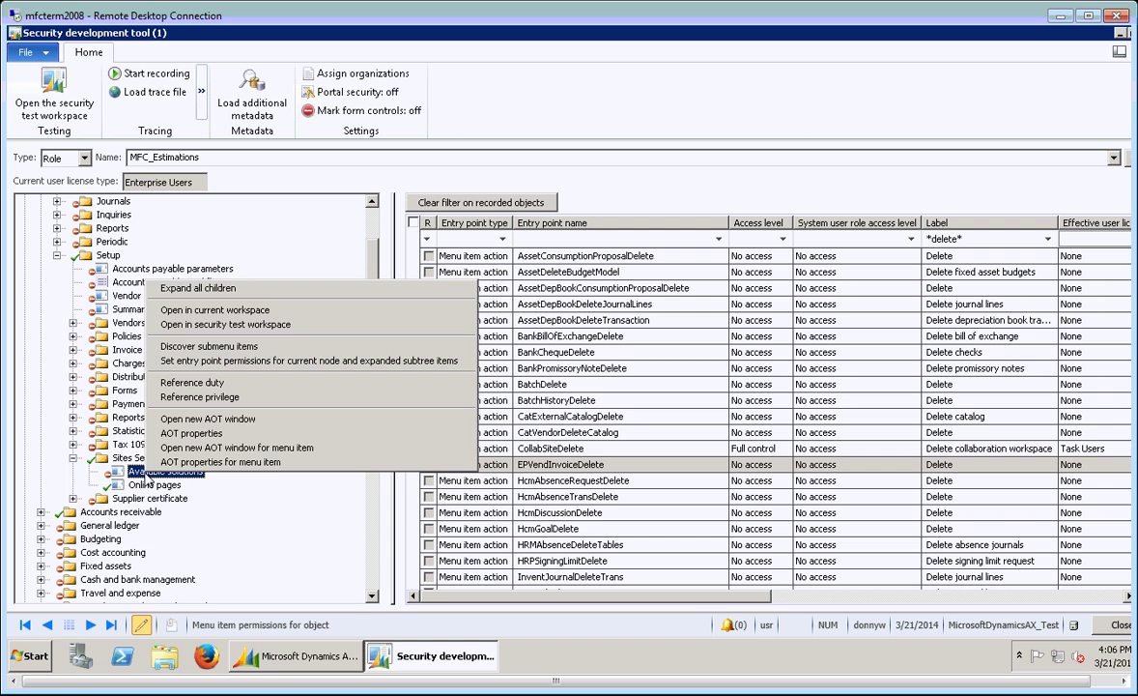
click(183, 348)
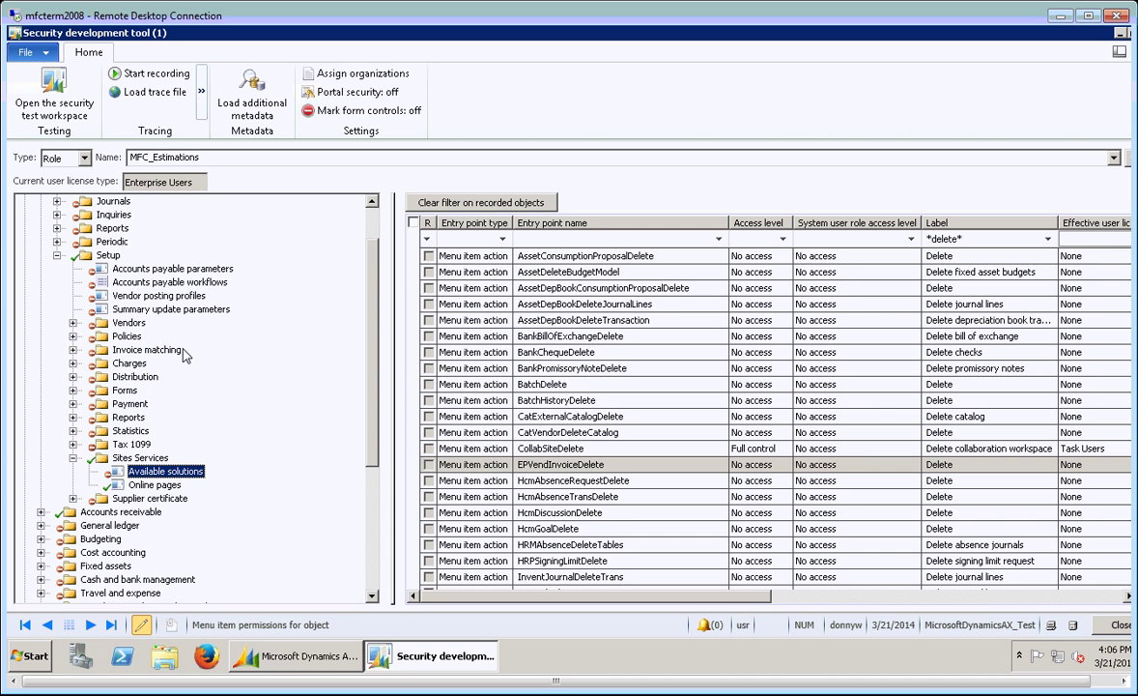
right_click(150, 273)
click(183, 339)
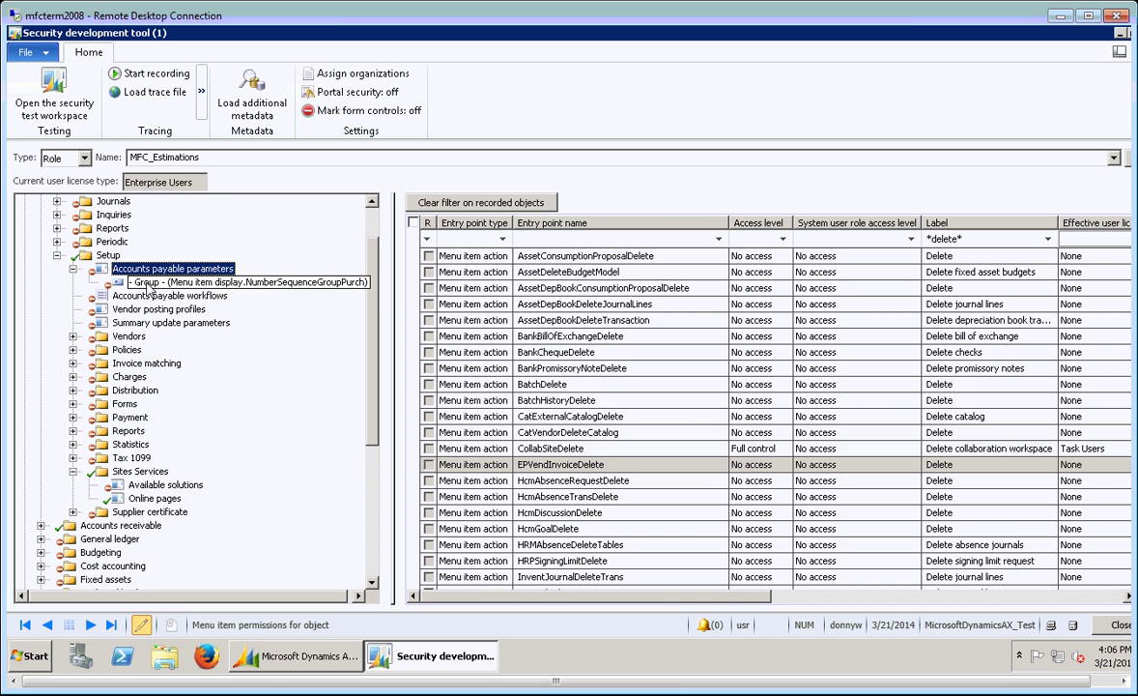
right_click(148, 286)
click(176, 324)
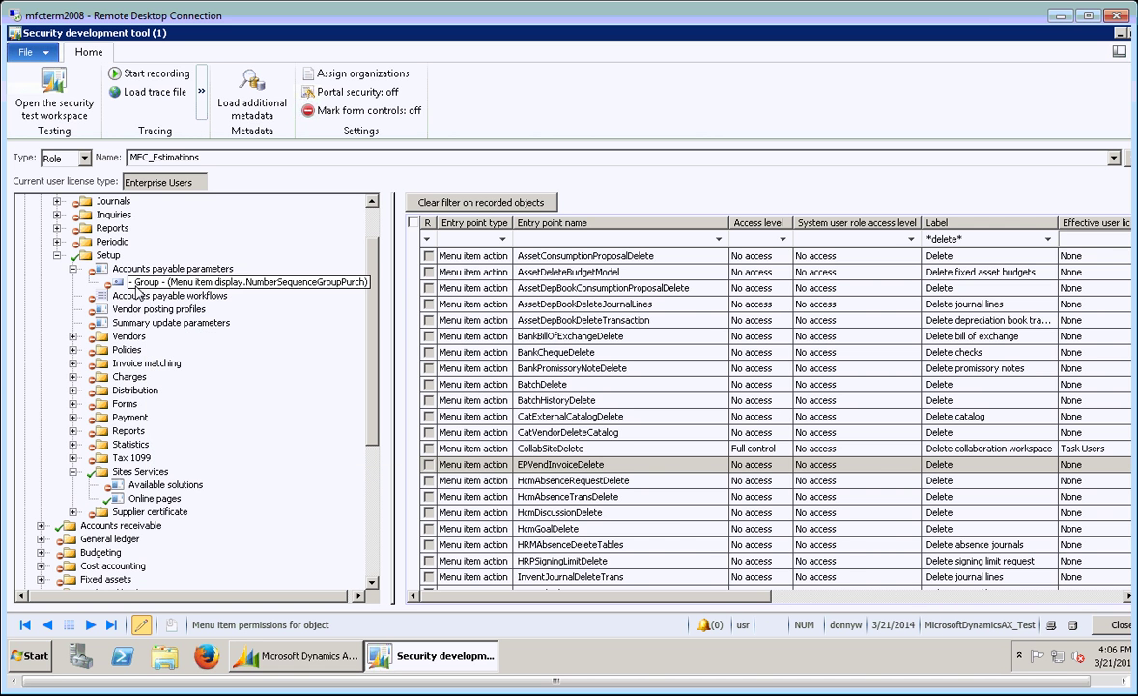
Discover submenu items under Accounts payable workflows and Set as default, then collapse workflows and parameters.
right_click(116, 296)
click(170, 365)
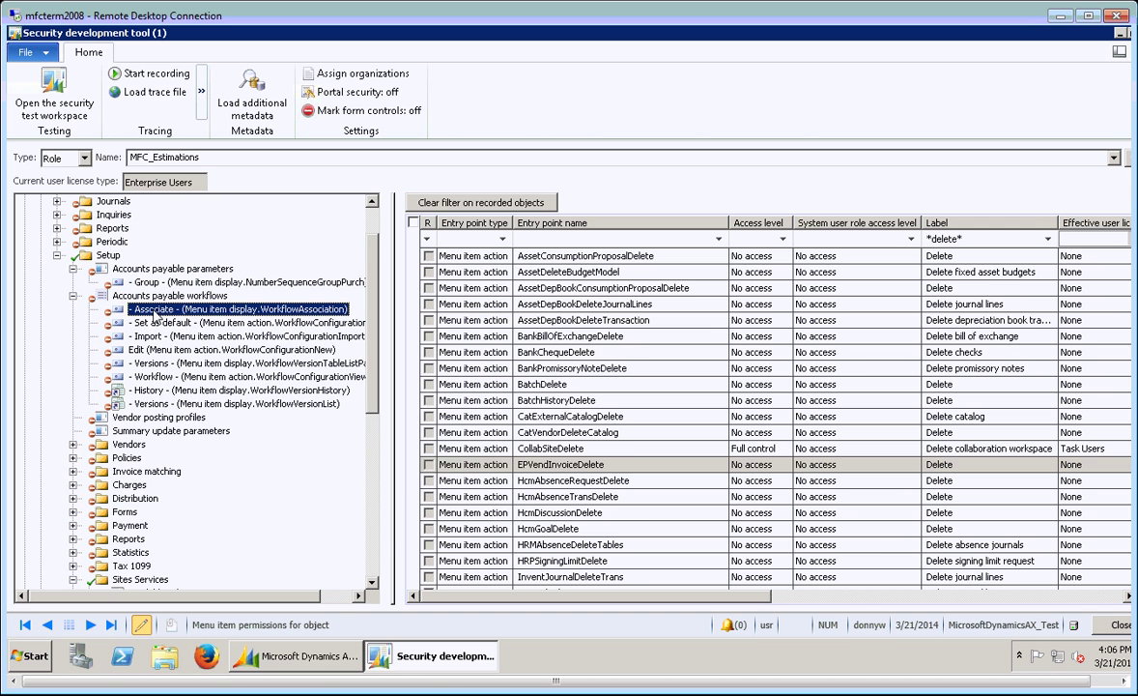
click(178, 342)
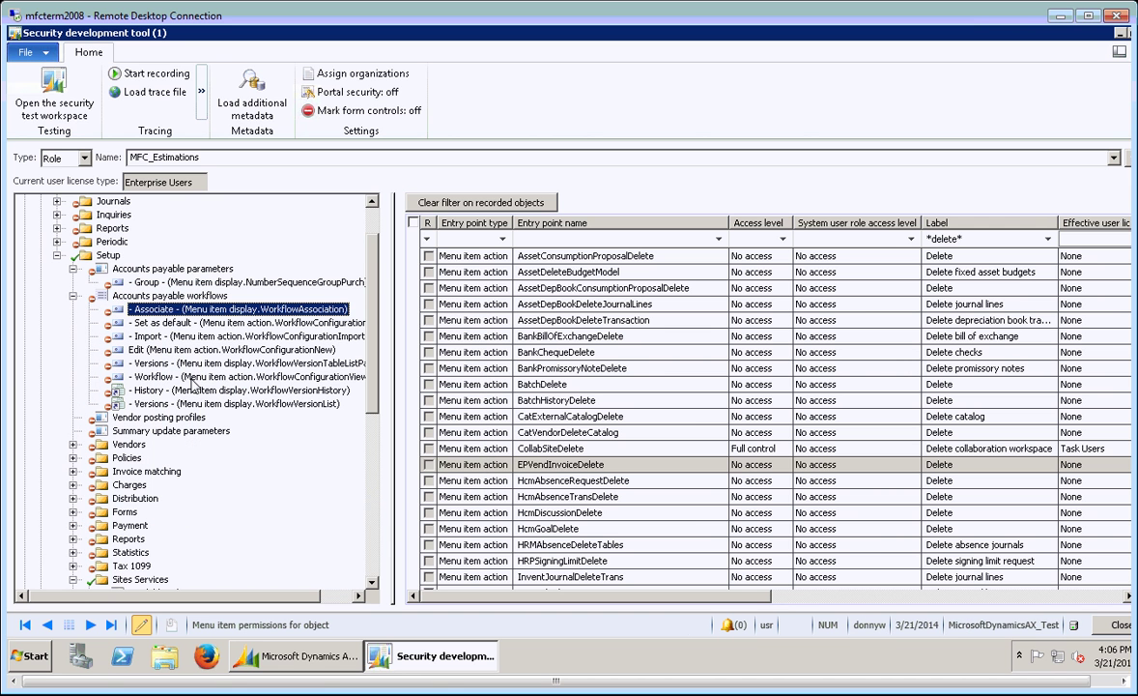
right_click(135, 322)
click(177, 400)
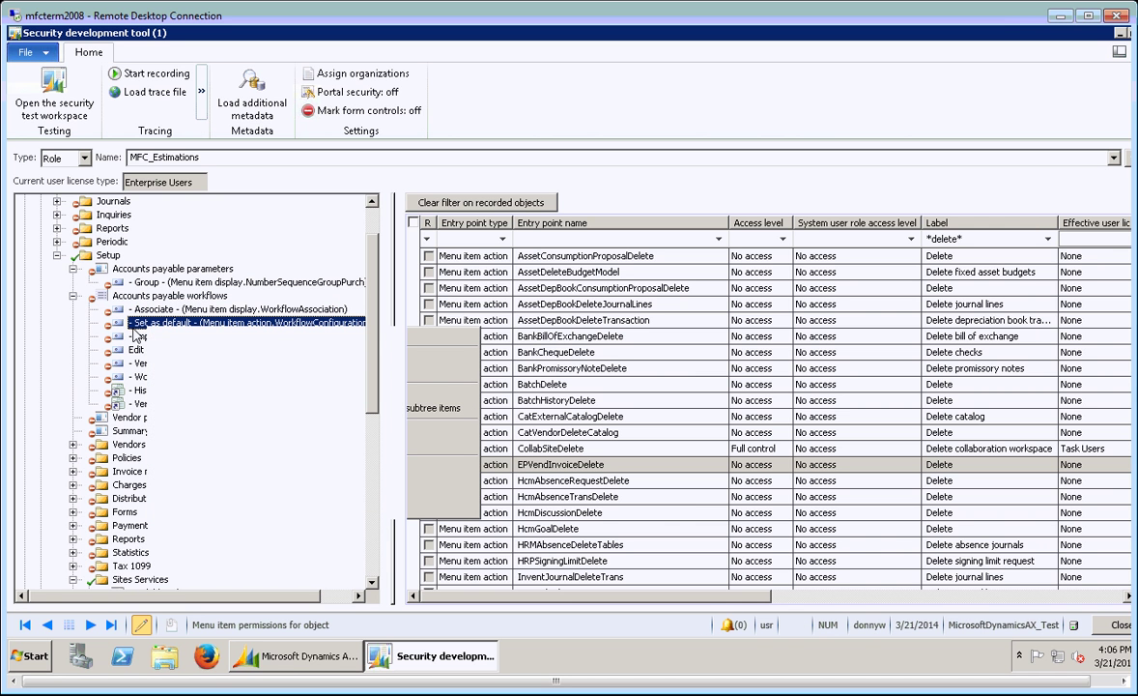
right_click(153, 337)
click(190, 406)
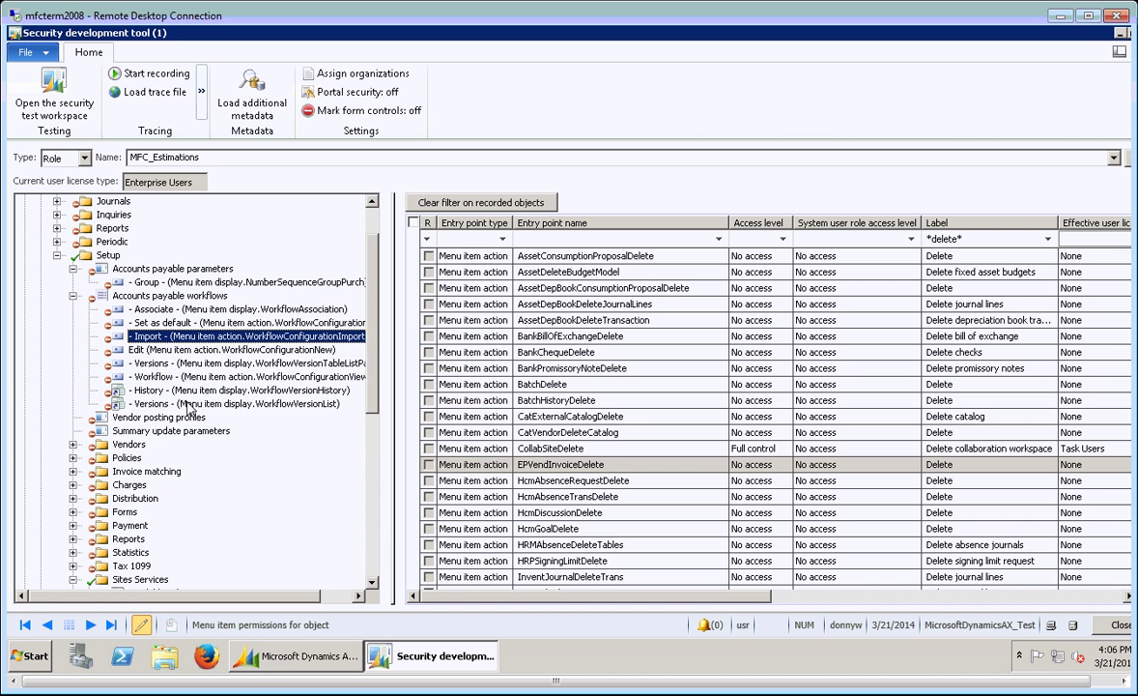
click(73, 296)
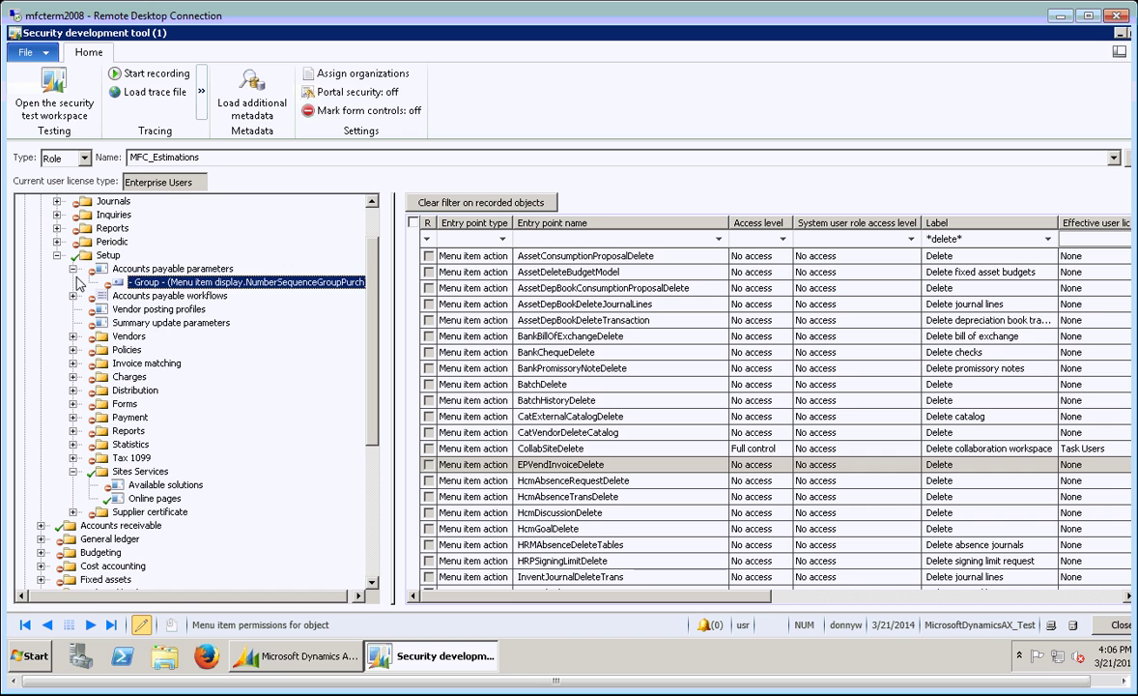
click(74, 268)
click(73, 336)
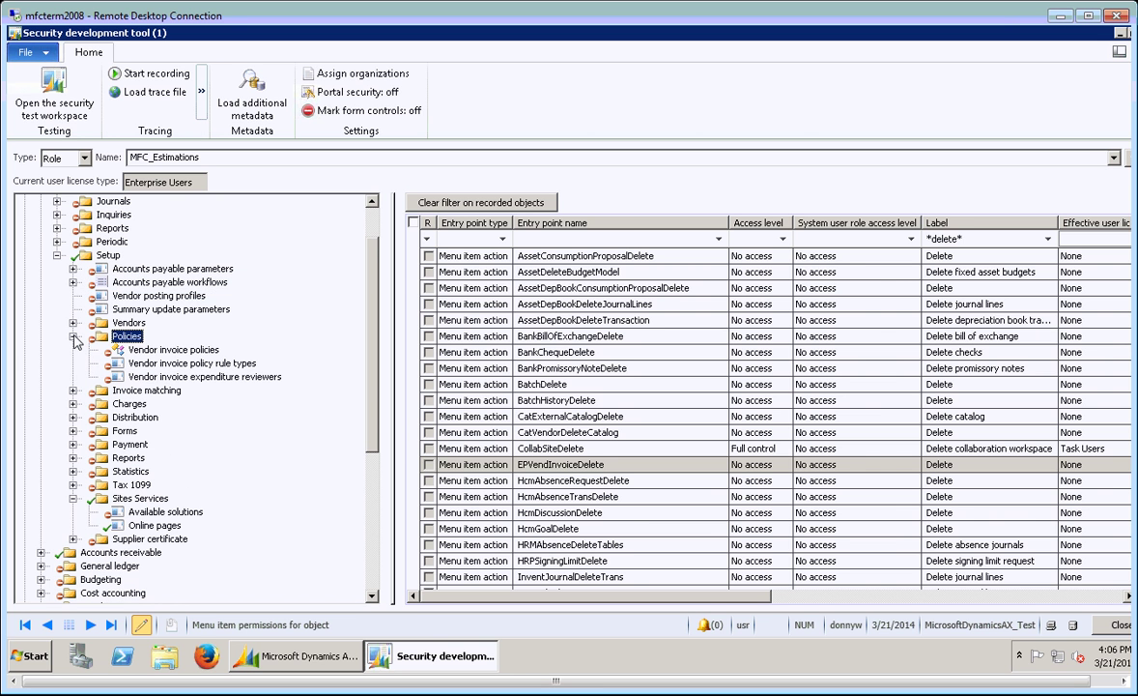
click(140, 363)
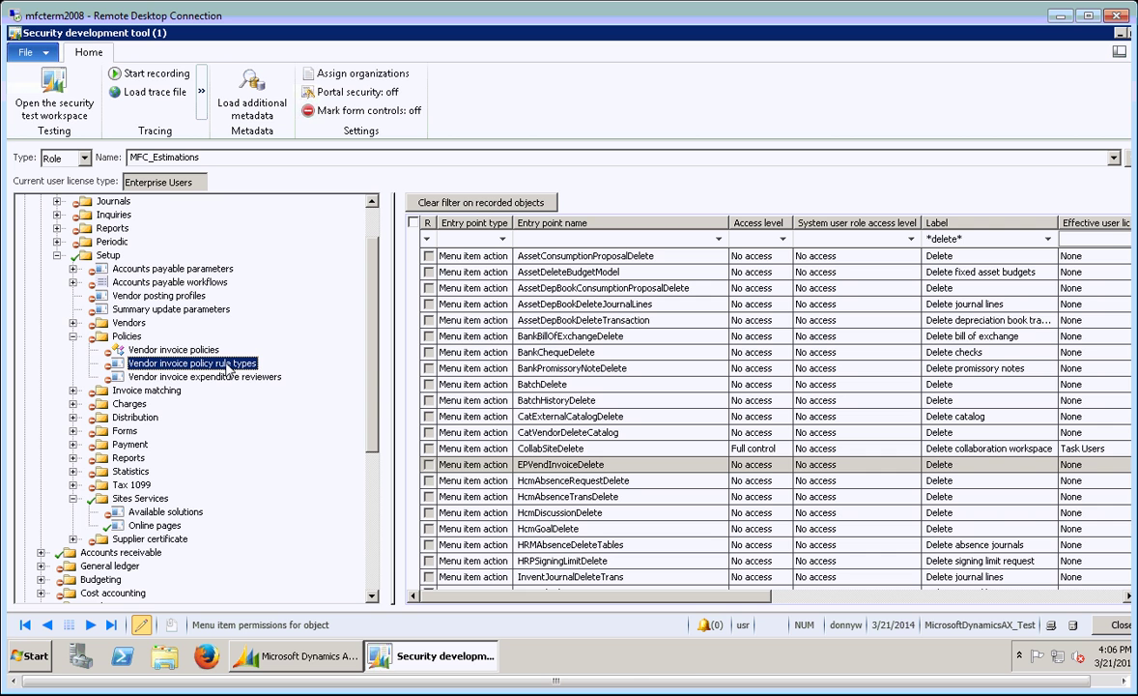
right_click(140, 349)
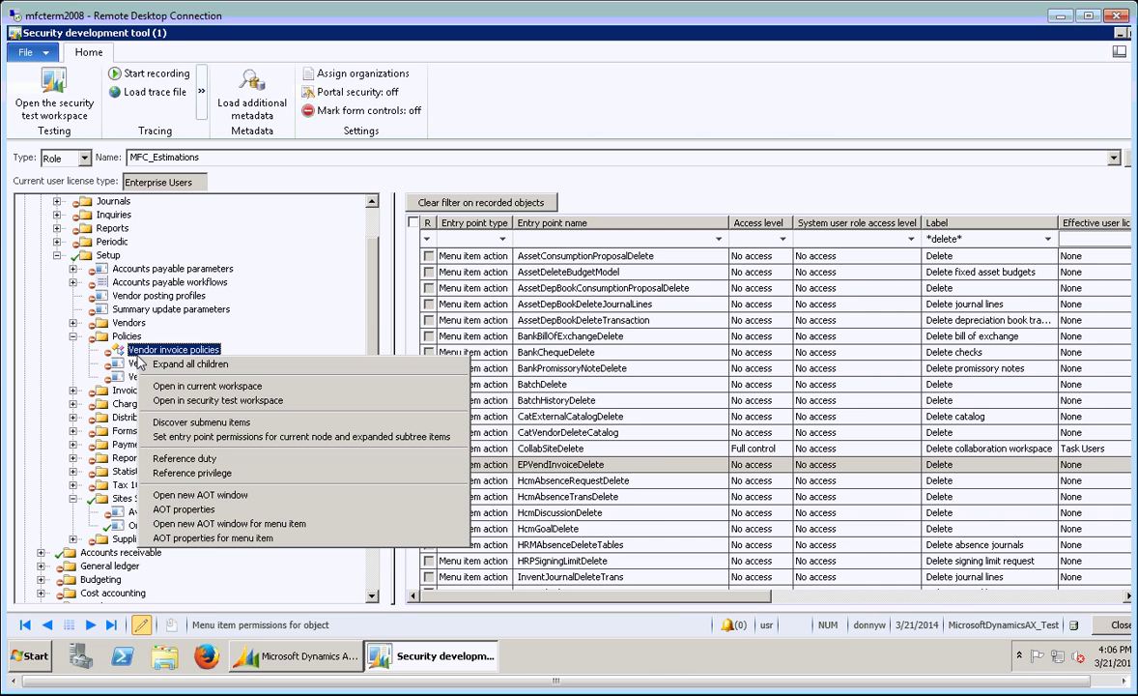
right_click(134, 364)
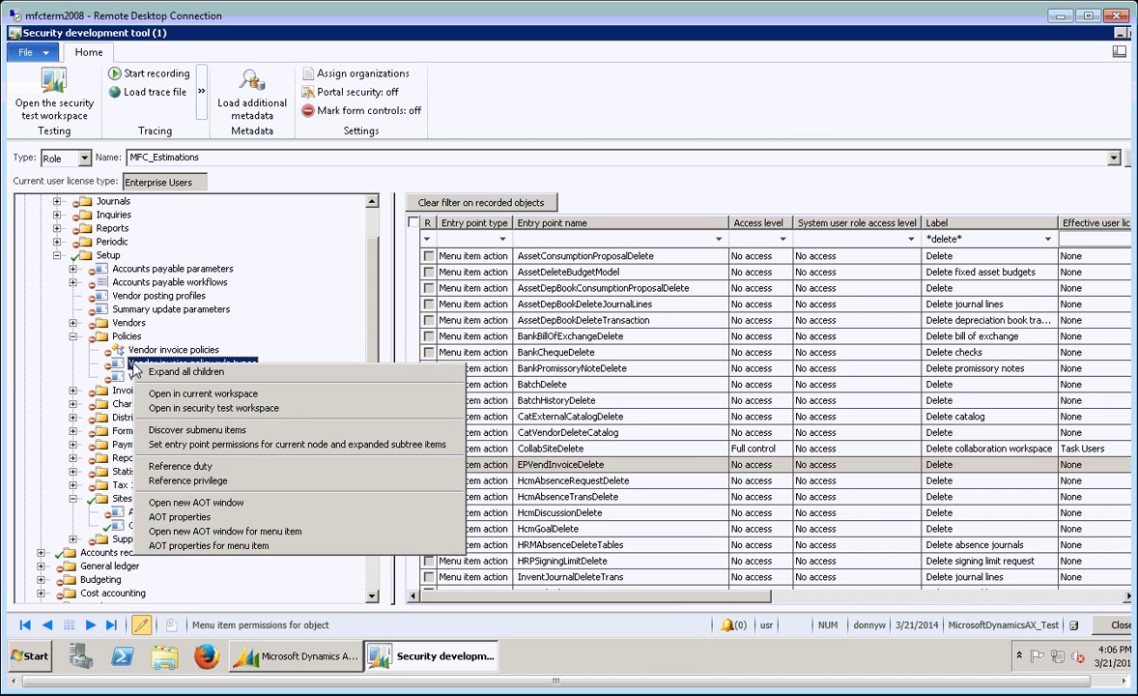
click(176, 444)
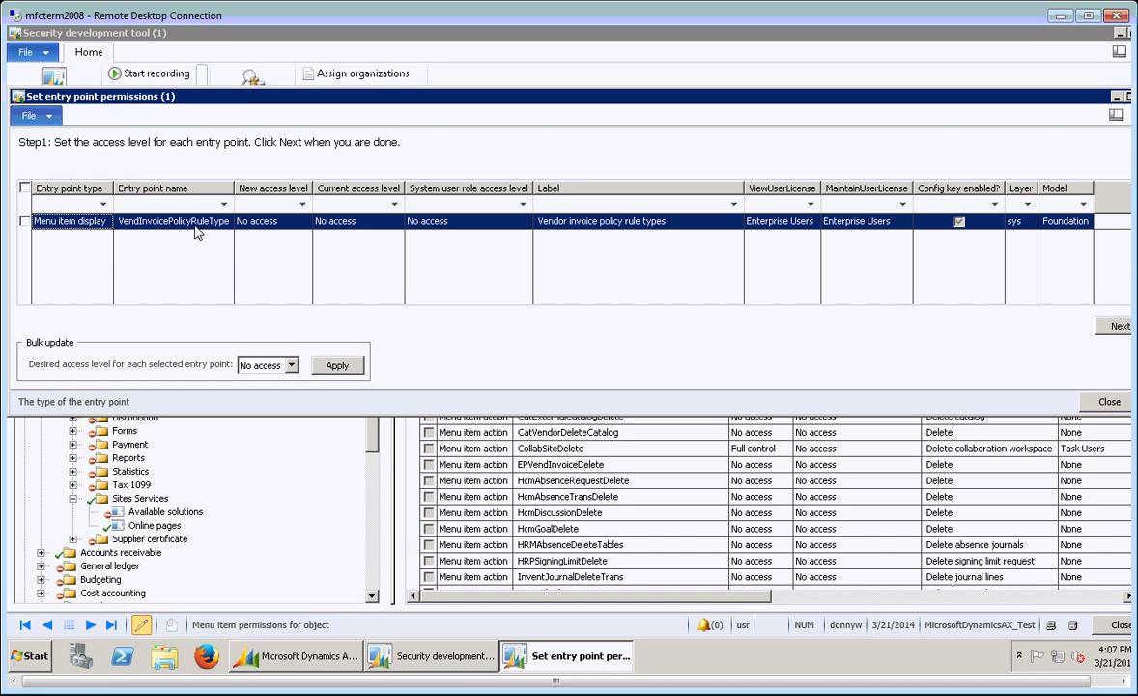
click(1102, 401)
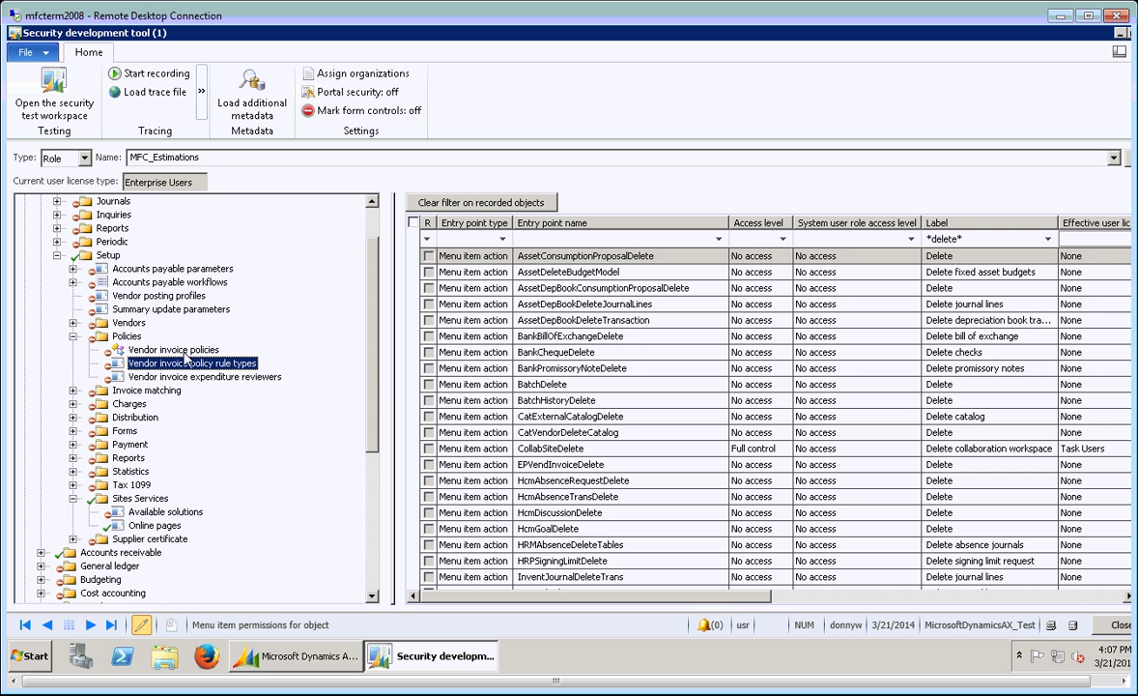
Discover the rule types' submenu item and open entry point permissions for Vendor invoice policy rule types.
right_click(177, 369)
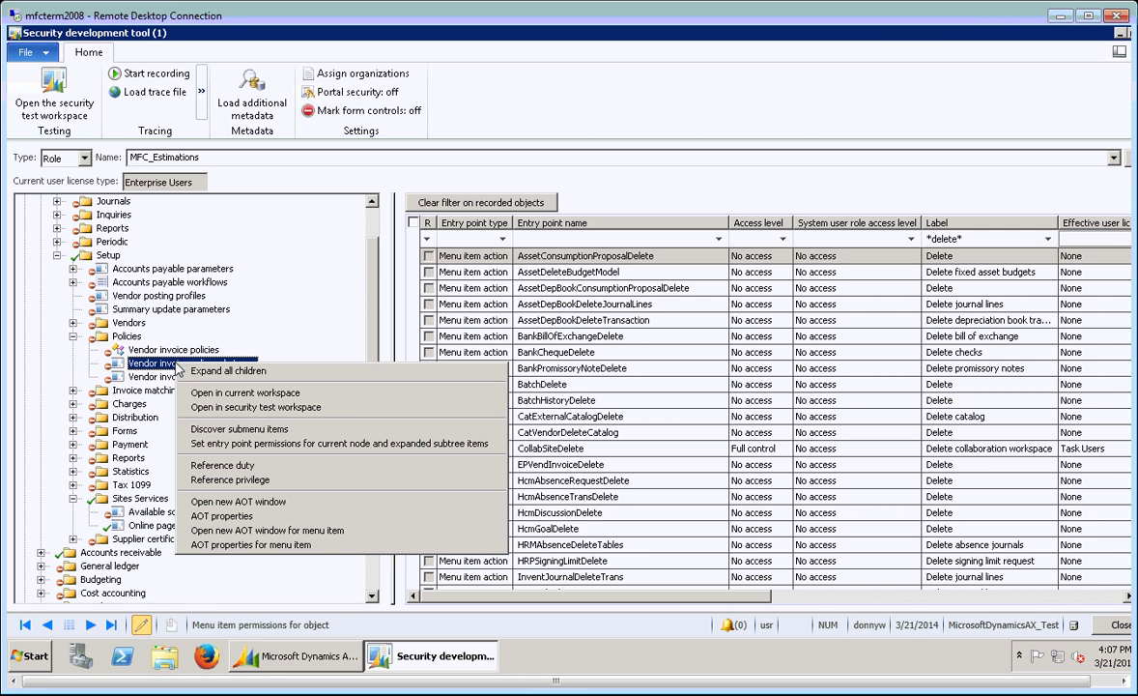
click(198, 430)
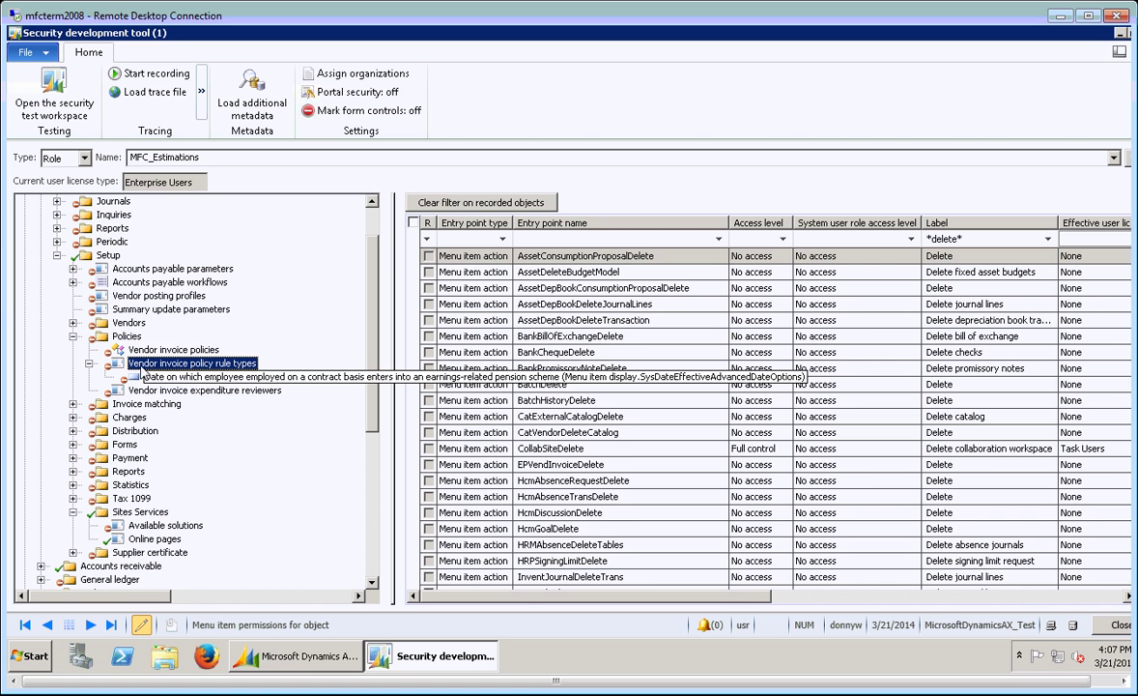
right_click(166, 378)
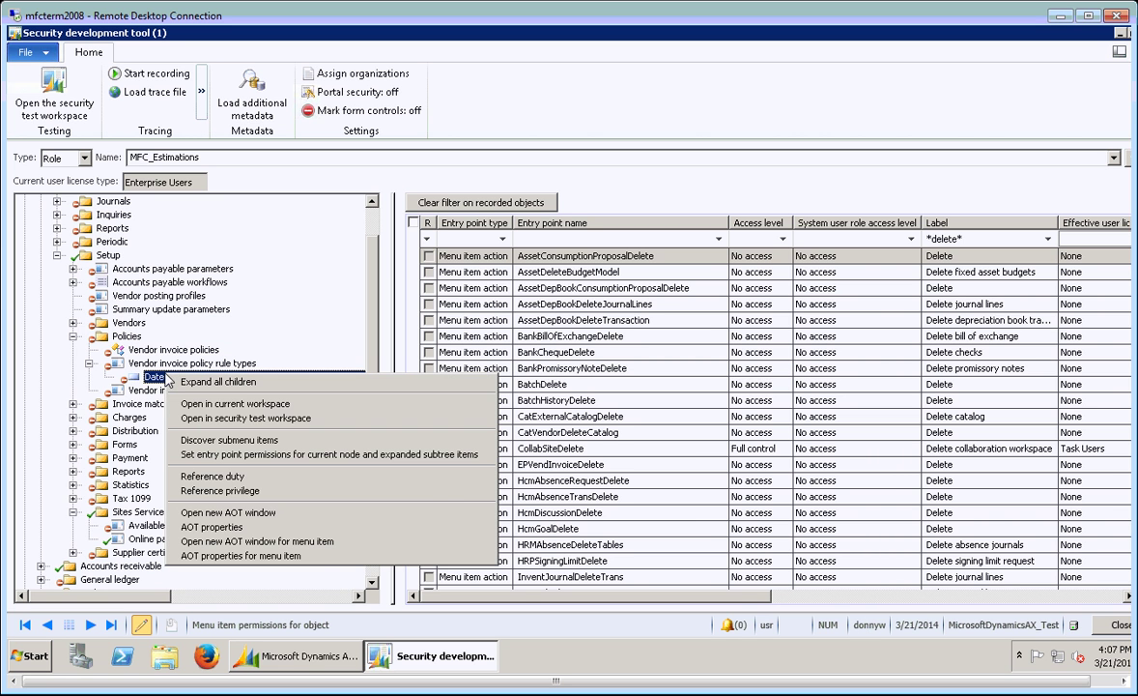
click(154, 377)
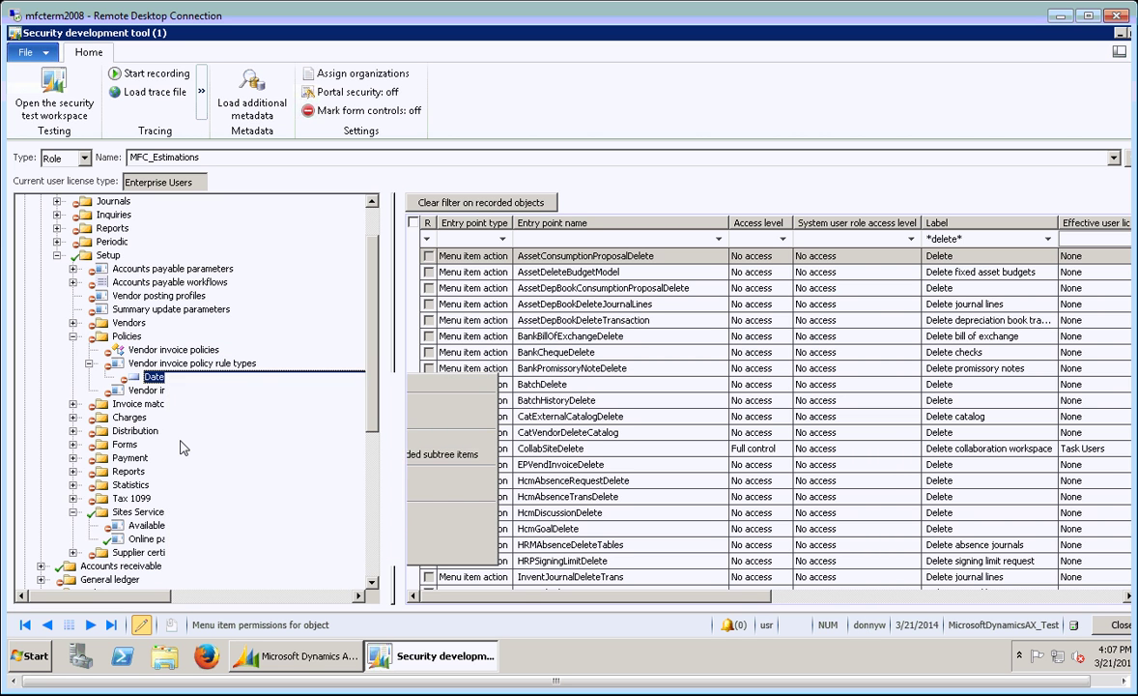
click(140, 366)
right_click(140, 366)
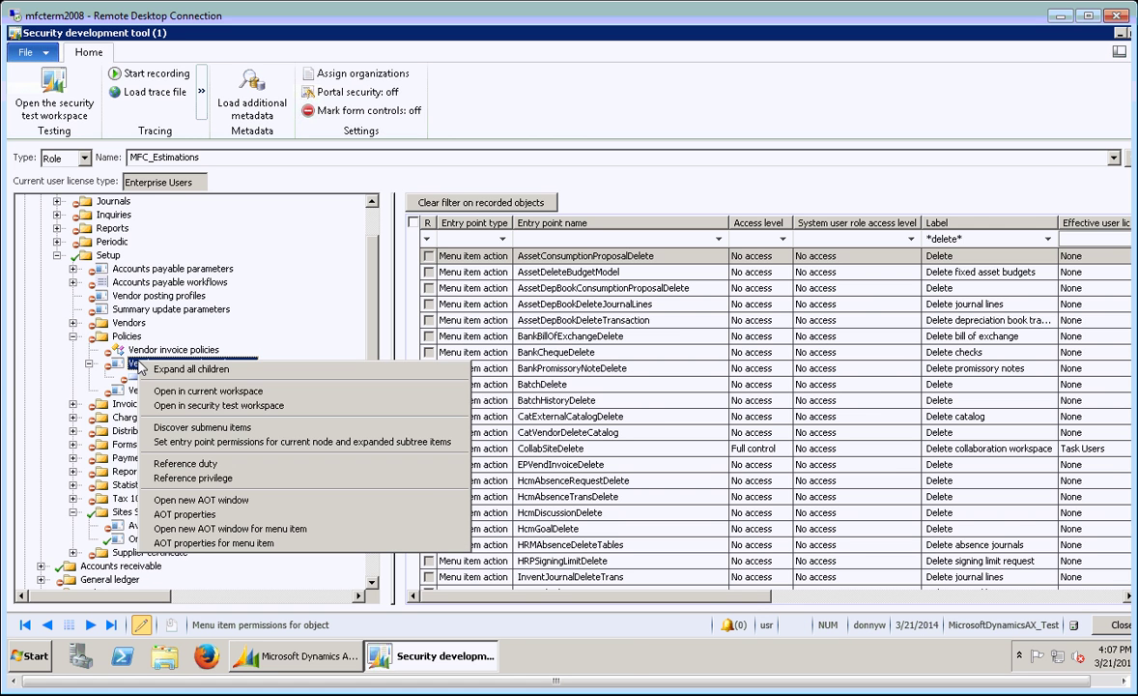
click(176, 445)
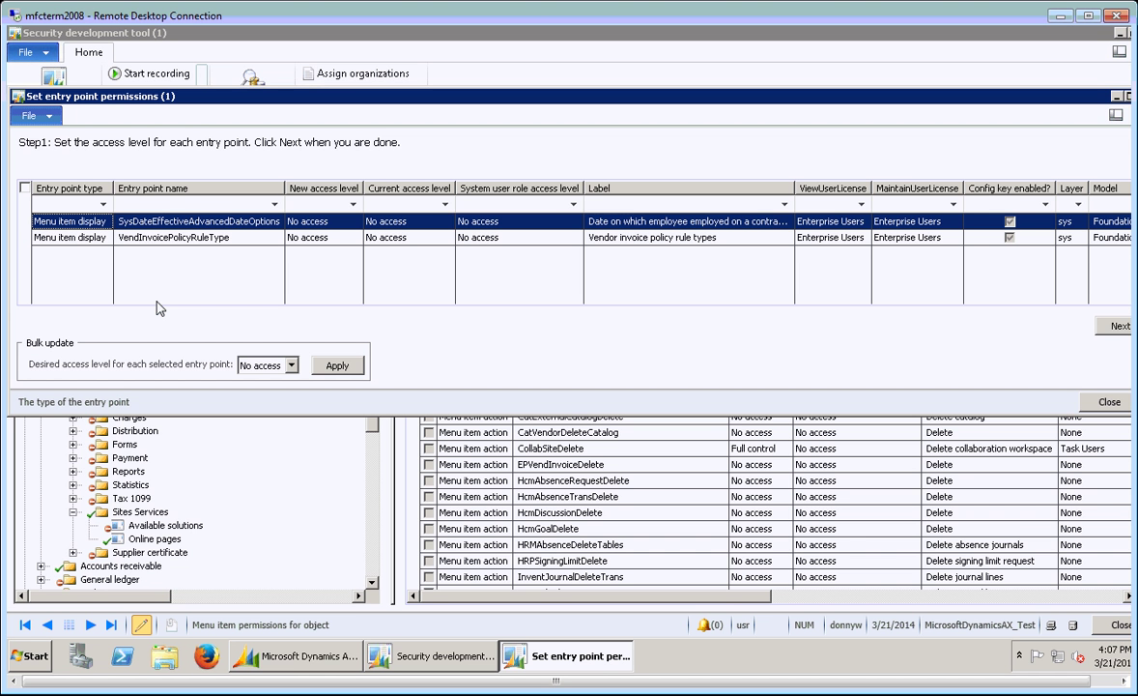
Mark both entry points, bulk-update their new access level to View, and continue to Step 2.
click(58, 222)
click(26, 190)
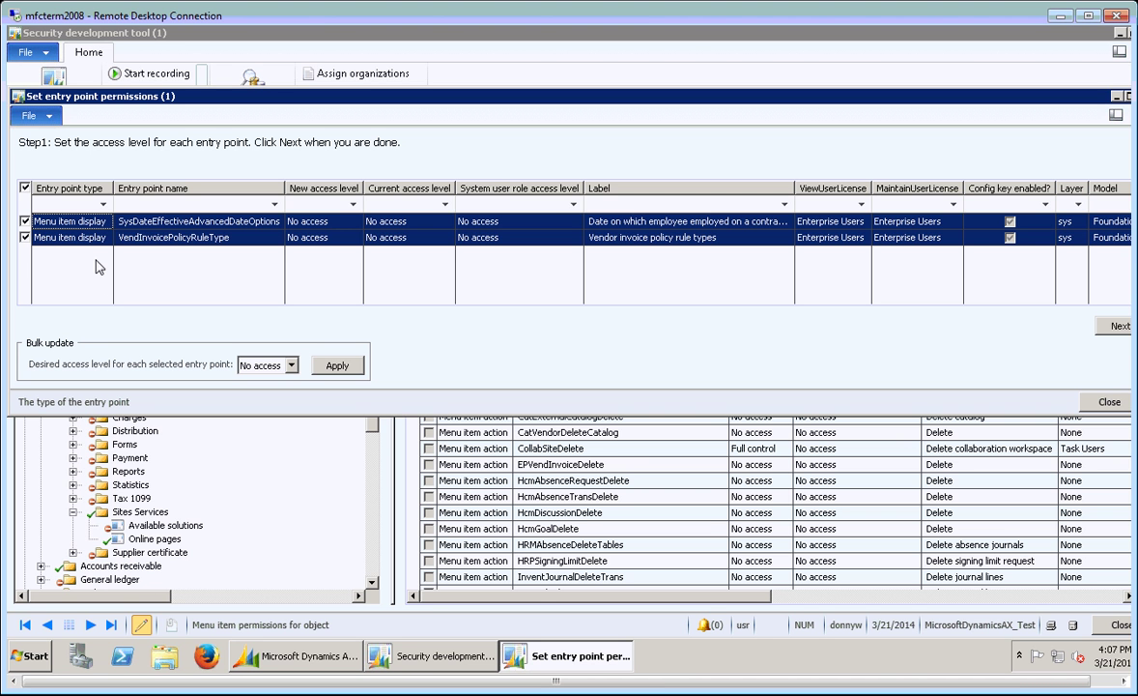
click(25, 188)
click(331, 223)
click(354, 222)
click(353, 224)
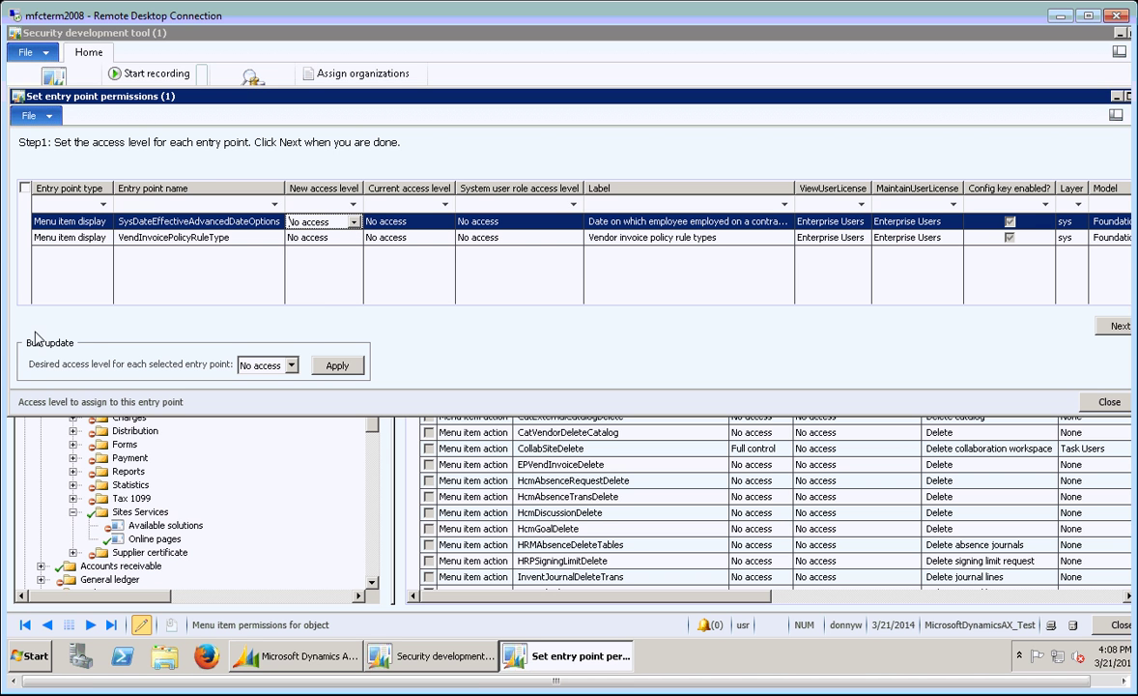
click(25, 189)
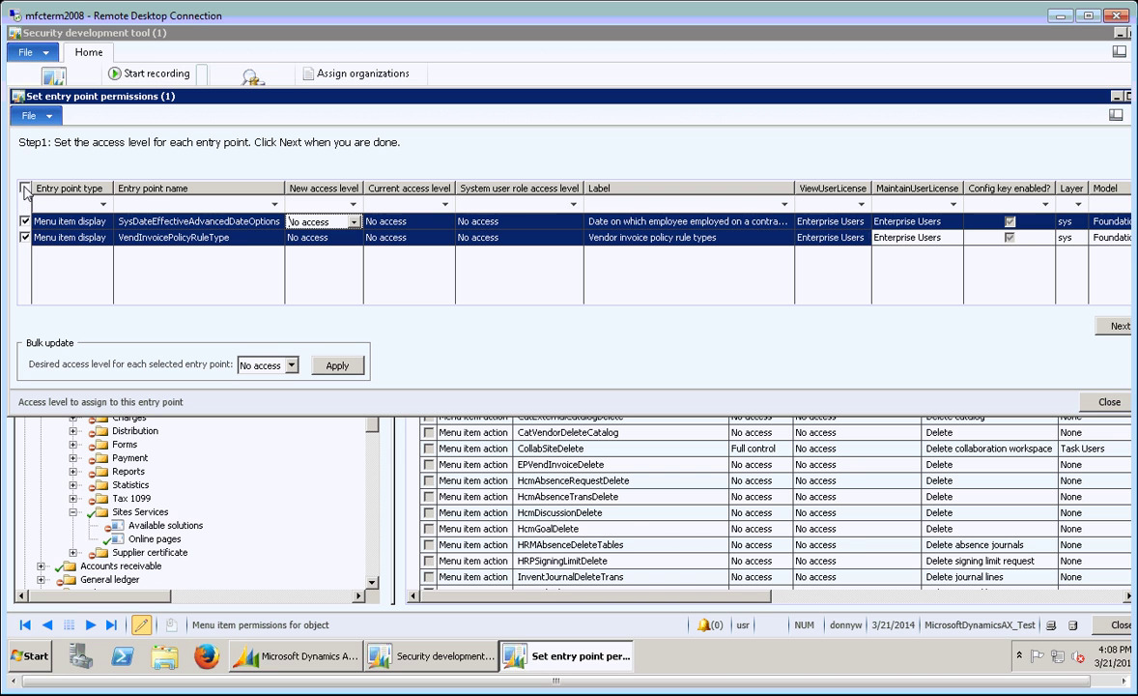
click(291, 366)
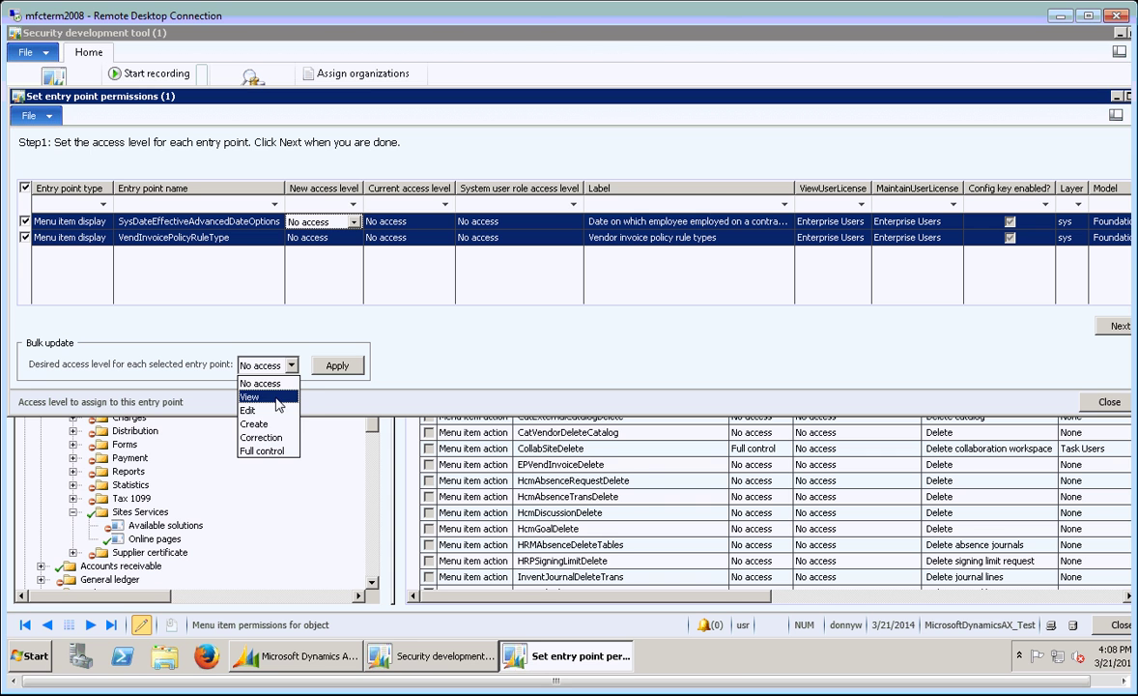
click(278, 404)
click(340, 367)
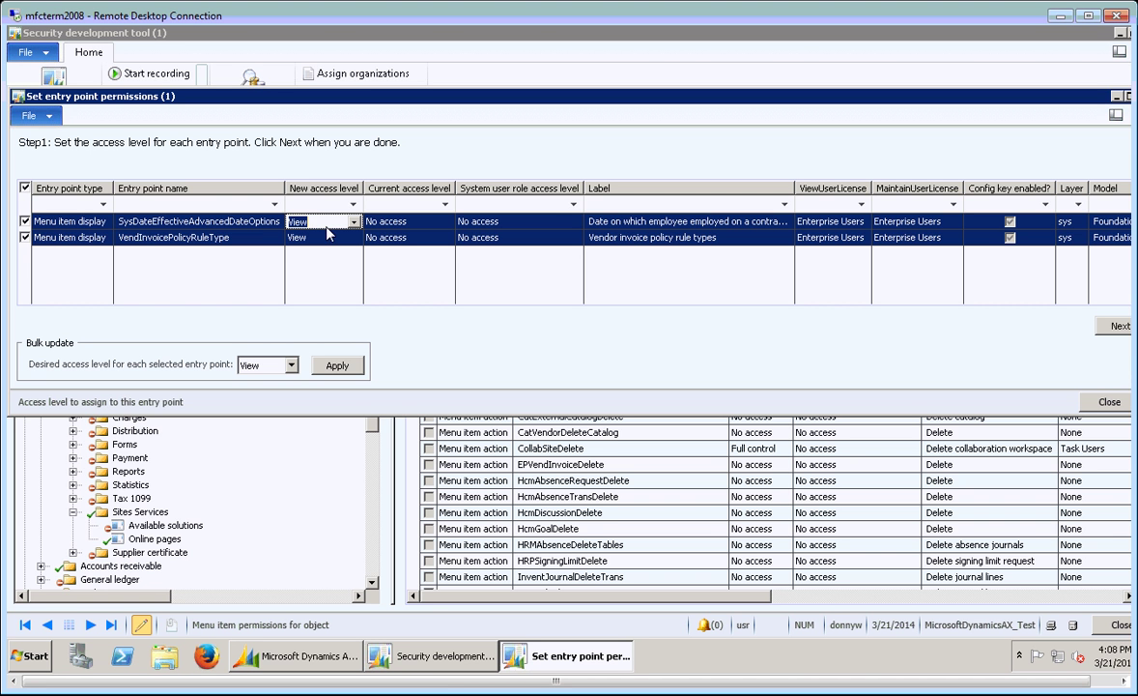
click(1117, 325)
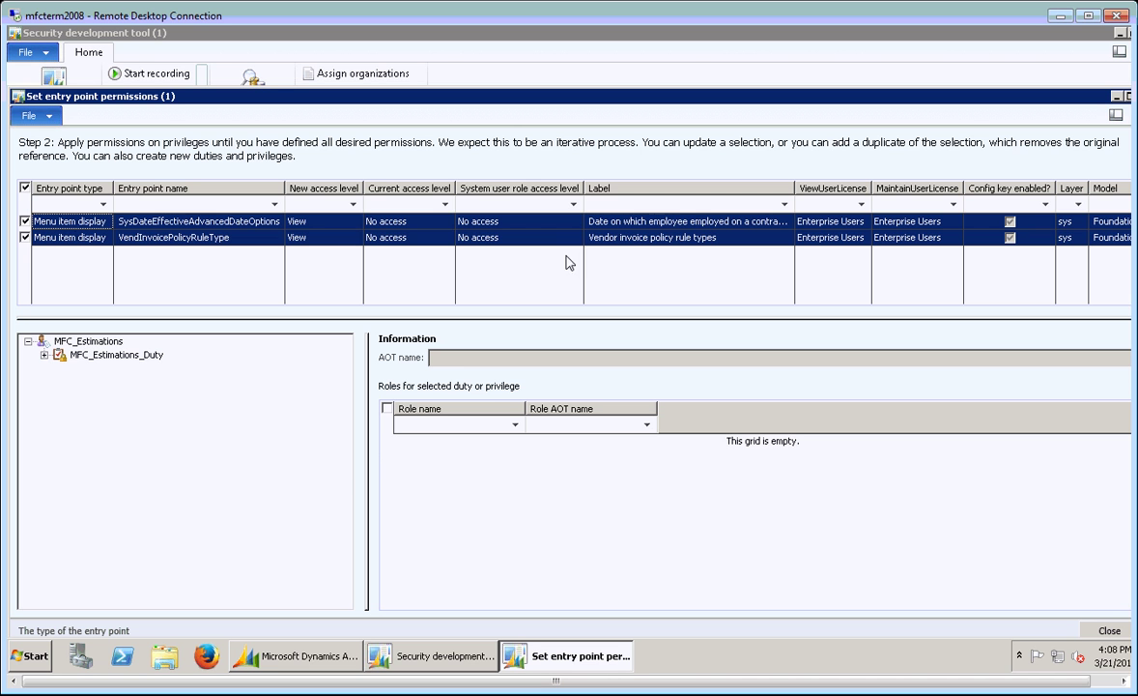
Apply the View entry point access levels to MFC_Estimations_Priv under MFC_Estimations_Duty.
click(64, 342)
click(100, 357)
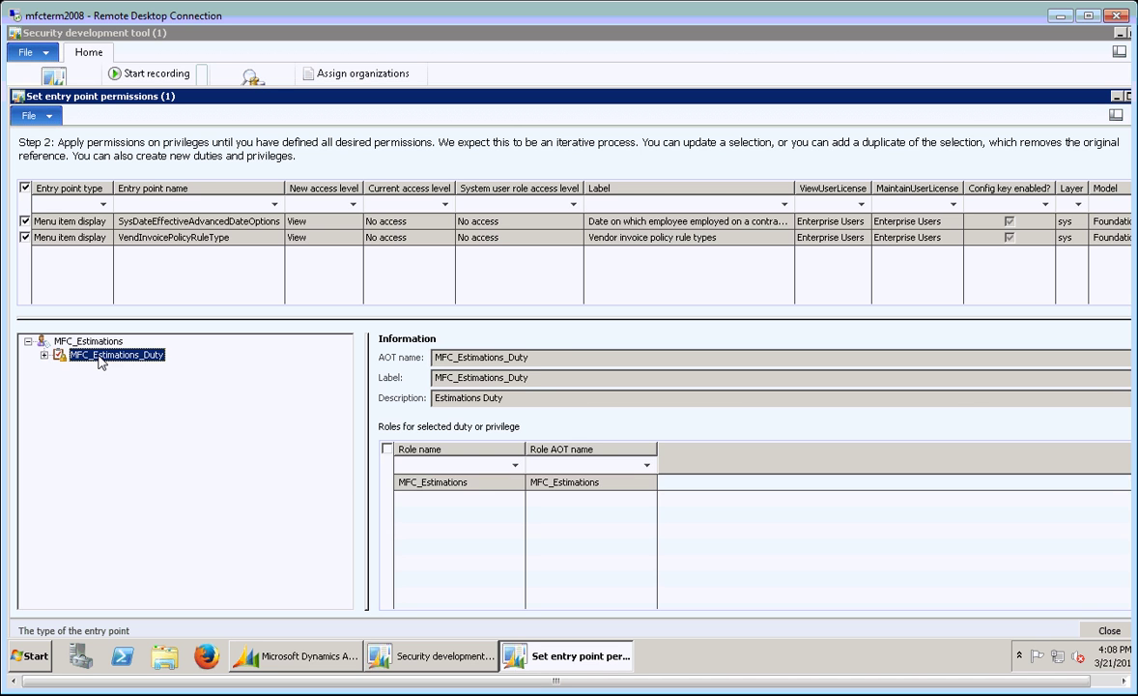
click(43, 355)
click(150, 370)
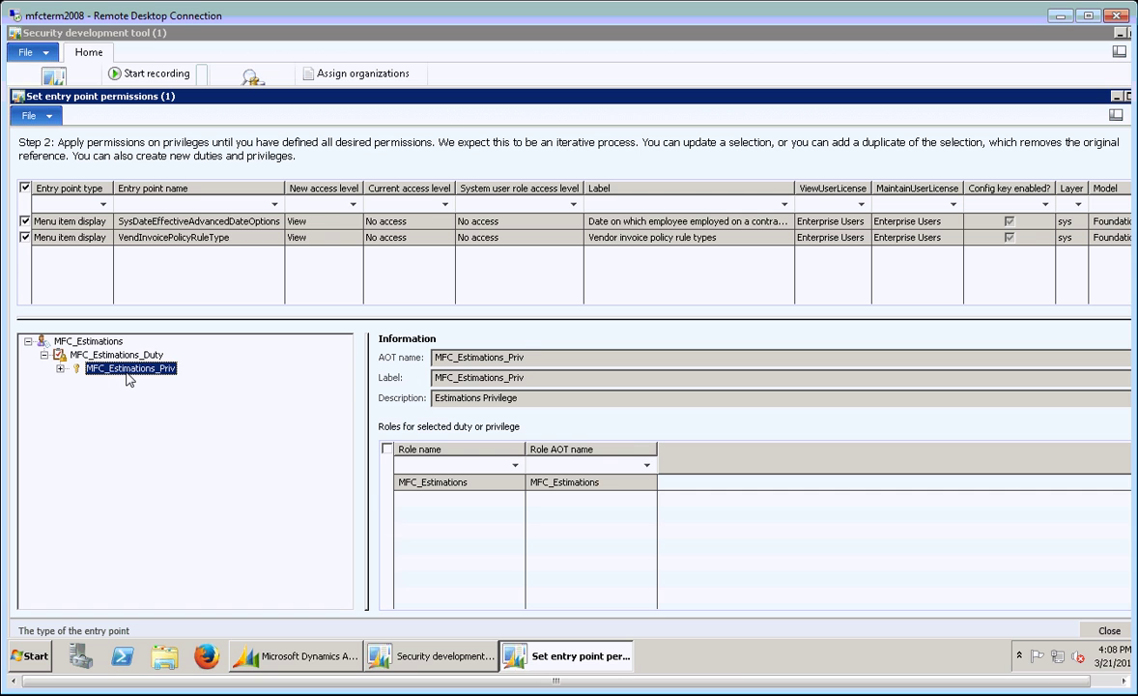
right_click(142, 369)
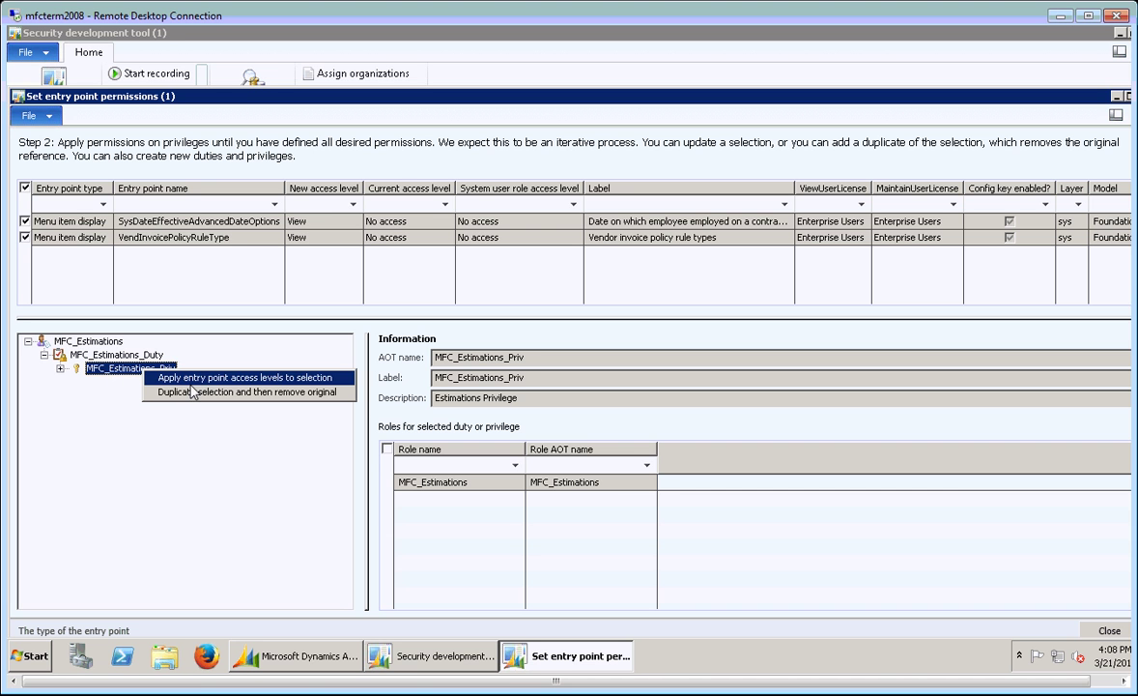
click(188, 379)
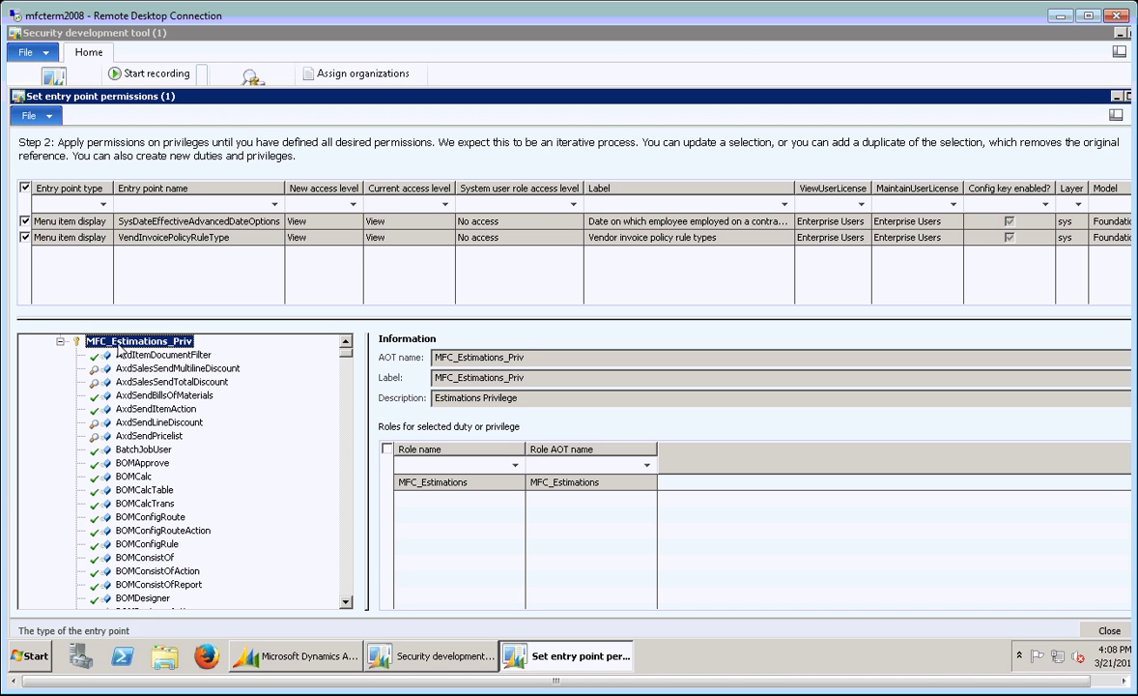
Review both entry points at View under MFC_Estimations_Priv, then close the wizard to save.
click(59, 342)
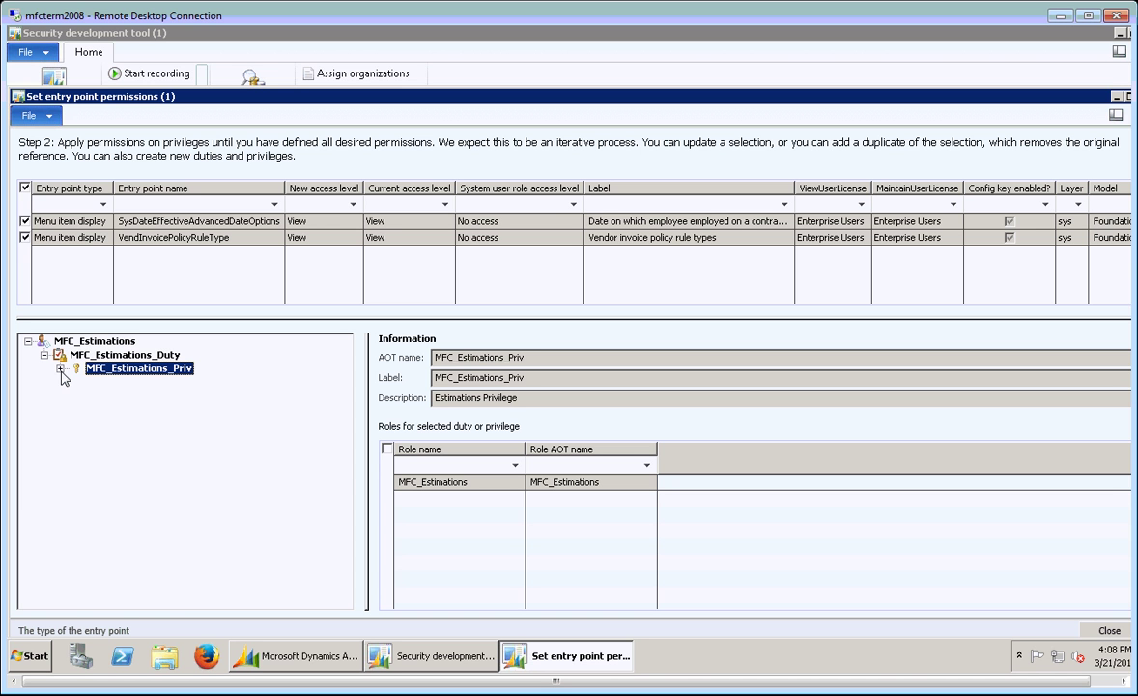
click(60, 369)
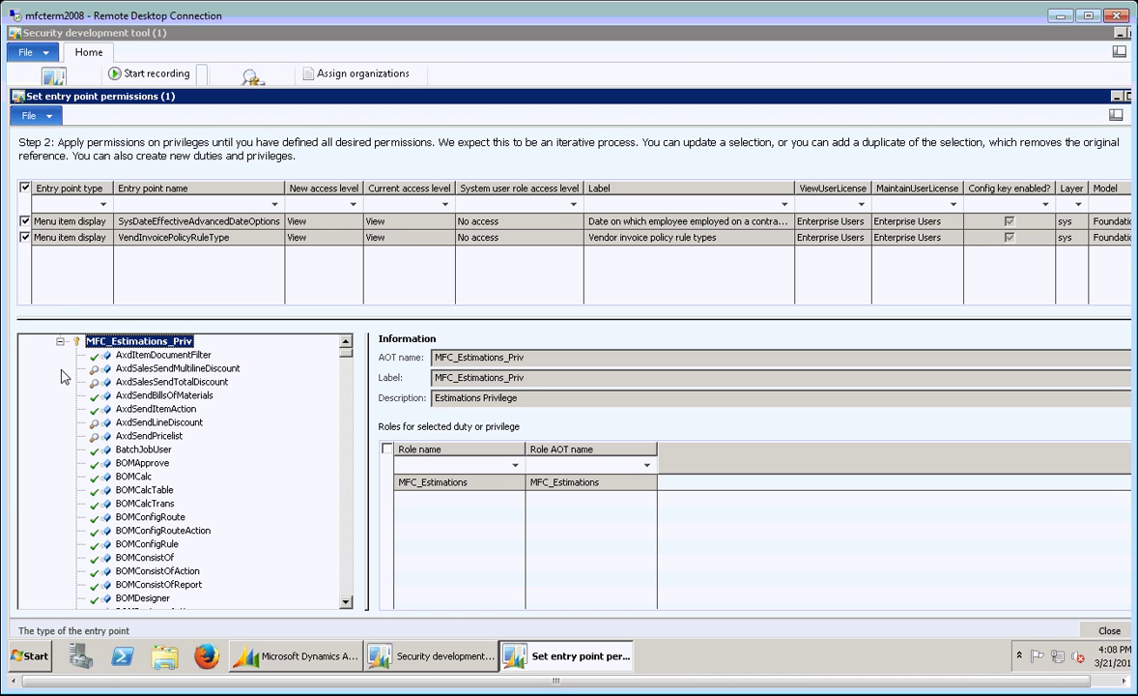
click(60, 341)
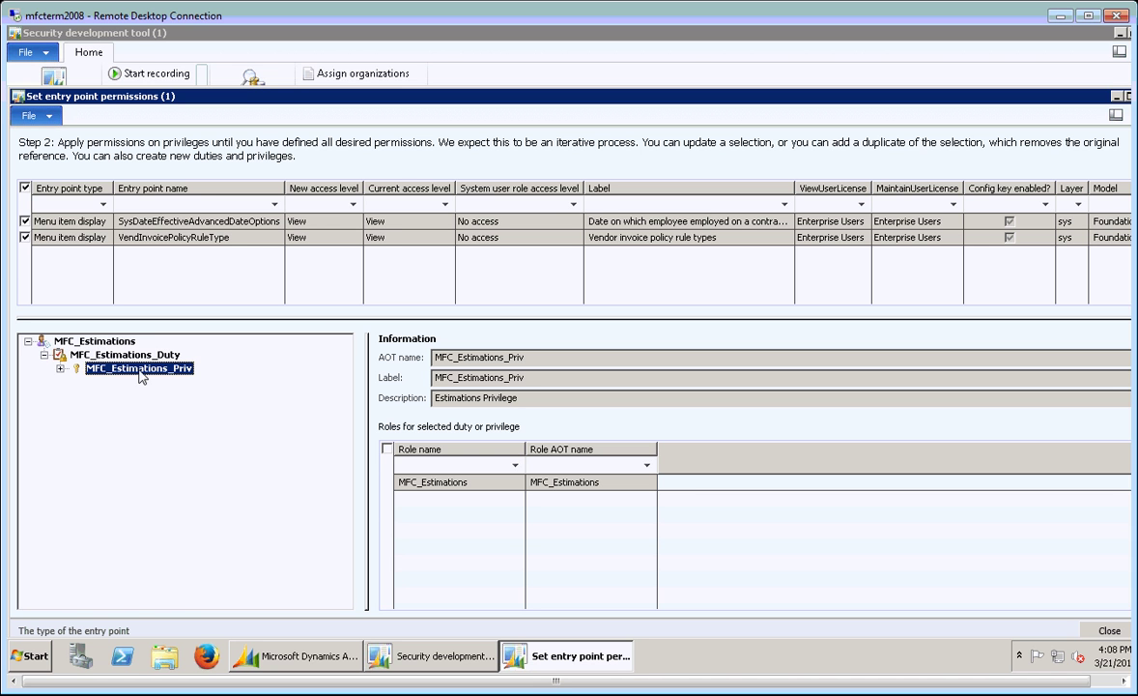
click(60, 368)
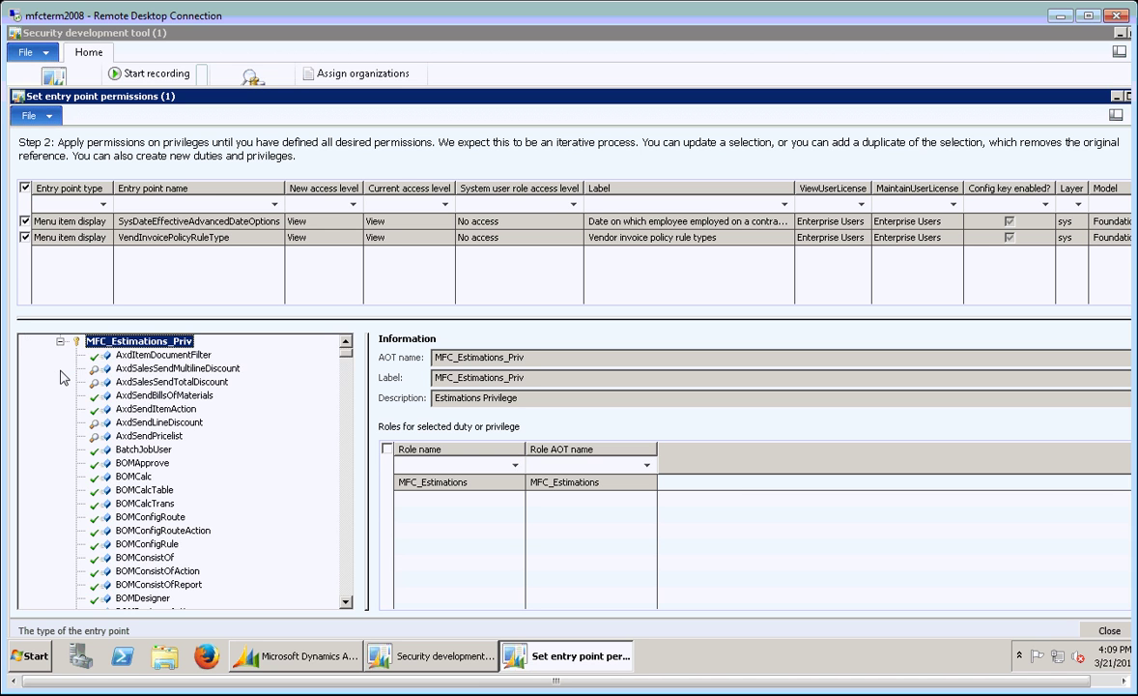
click(60, 341)
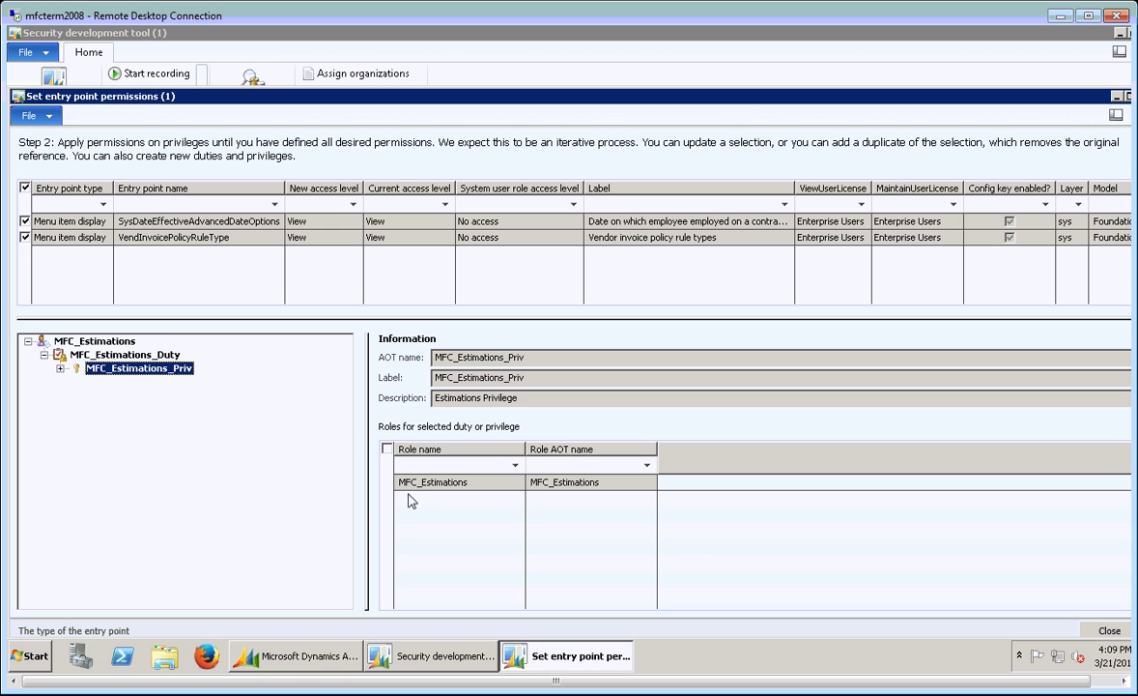
click(1109, 631)
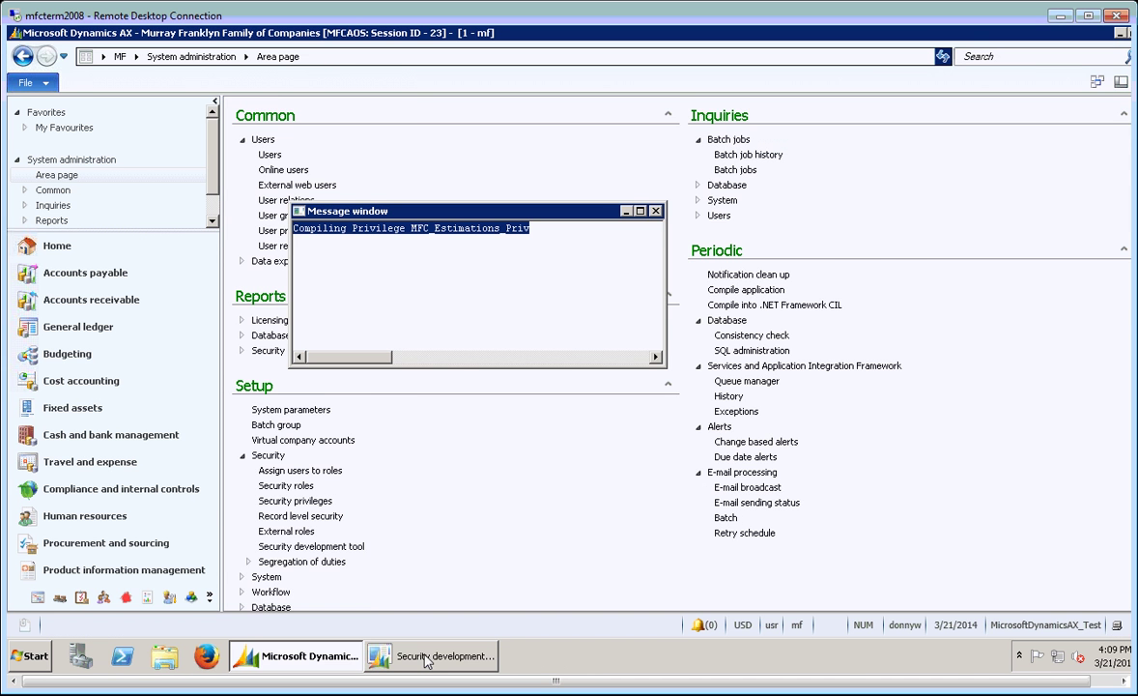
Return to the Security development tool once the permission update finishes.
click(426, 658)
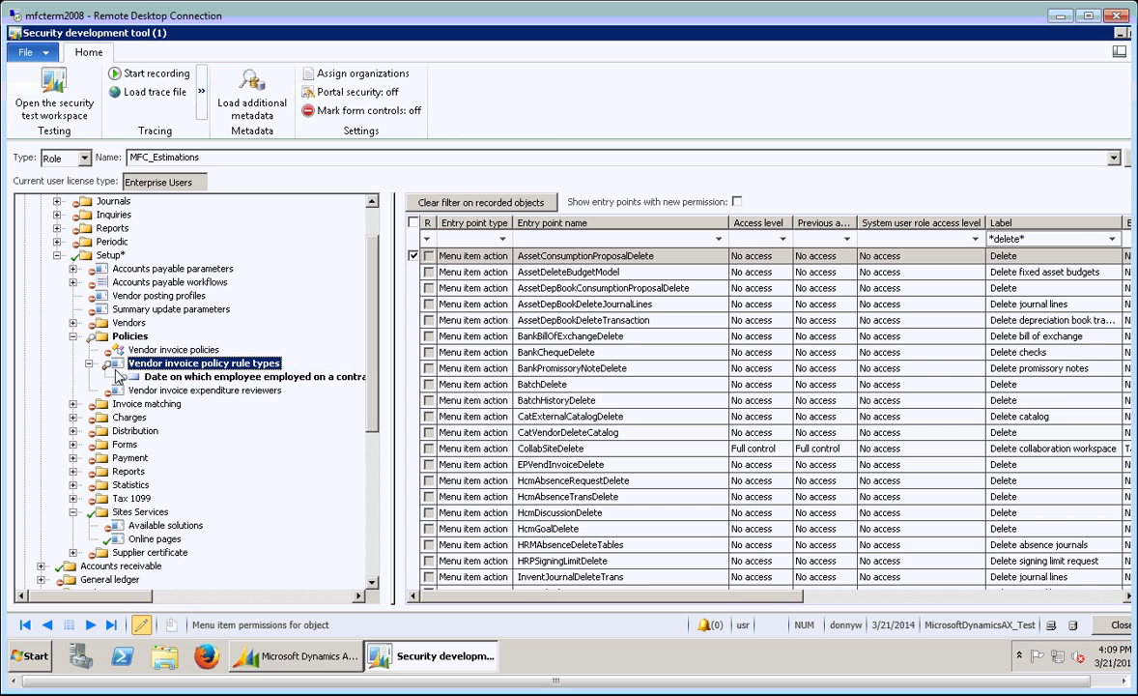
Open entry point permissions for Vendor invoice policy rule types and bulk-set both entry points to No access.
click(88, 364)
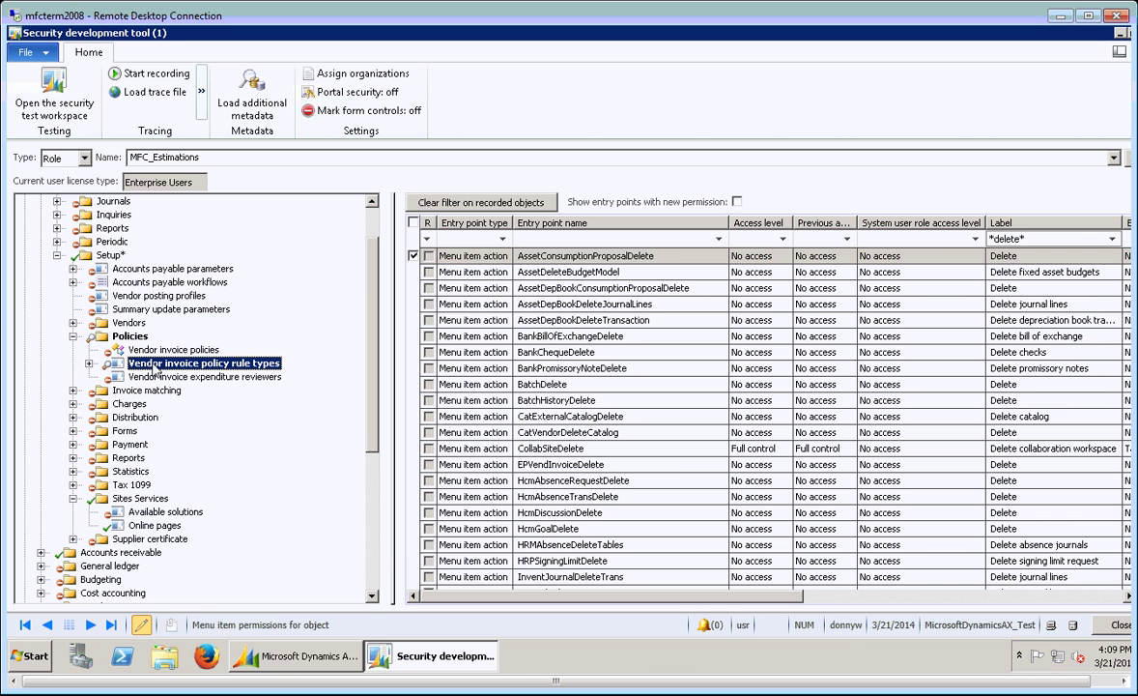
right_click(154, 369)
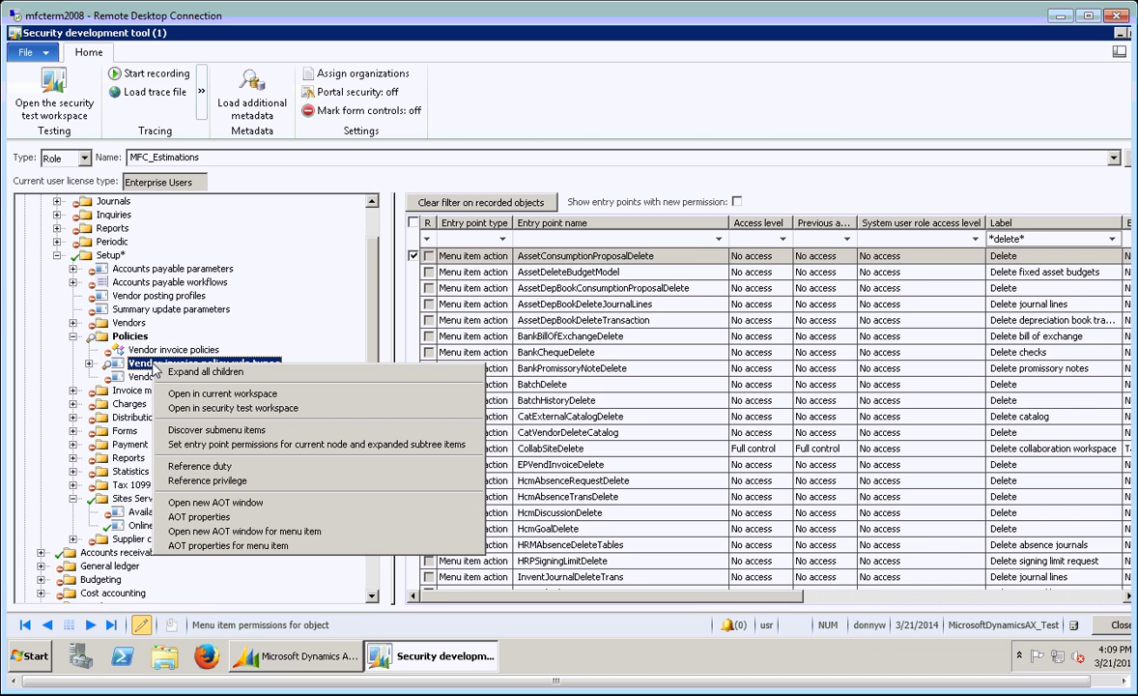
click(202, 446)
right_click(149, 368)
click(232, 445)
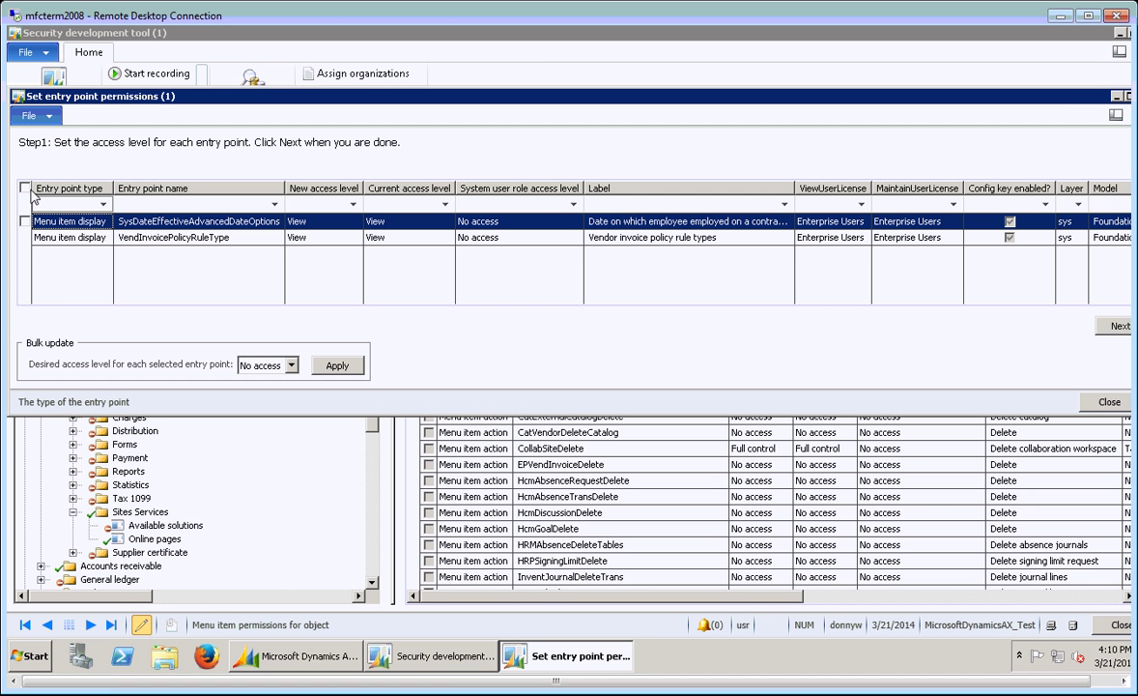
click(25, 188)
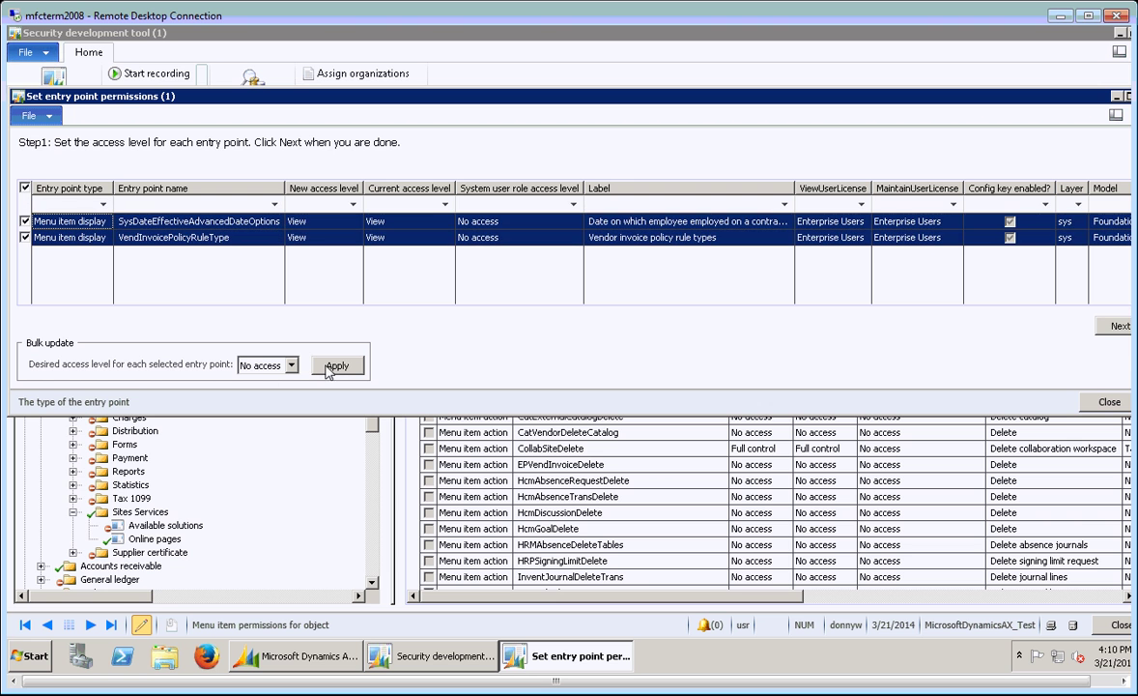
click(334, 366)
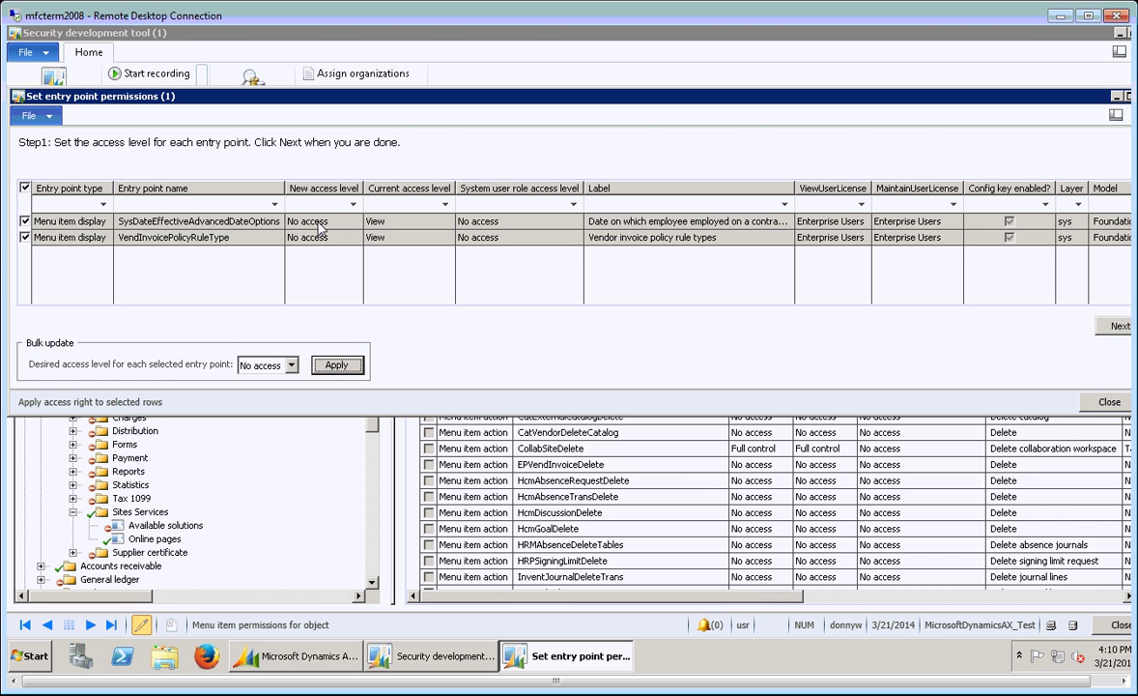
Check the No access entry points under MFC_Estimations_Priv and finish the permission update.
click(1116, 326)
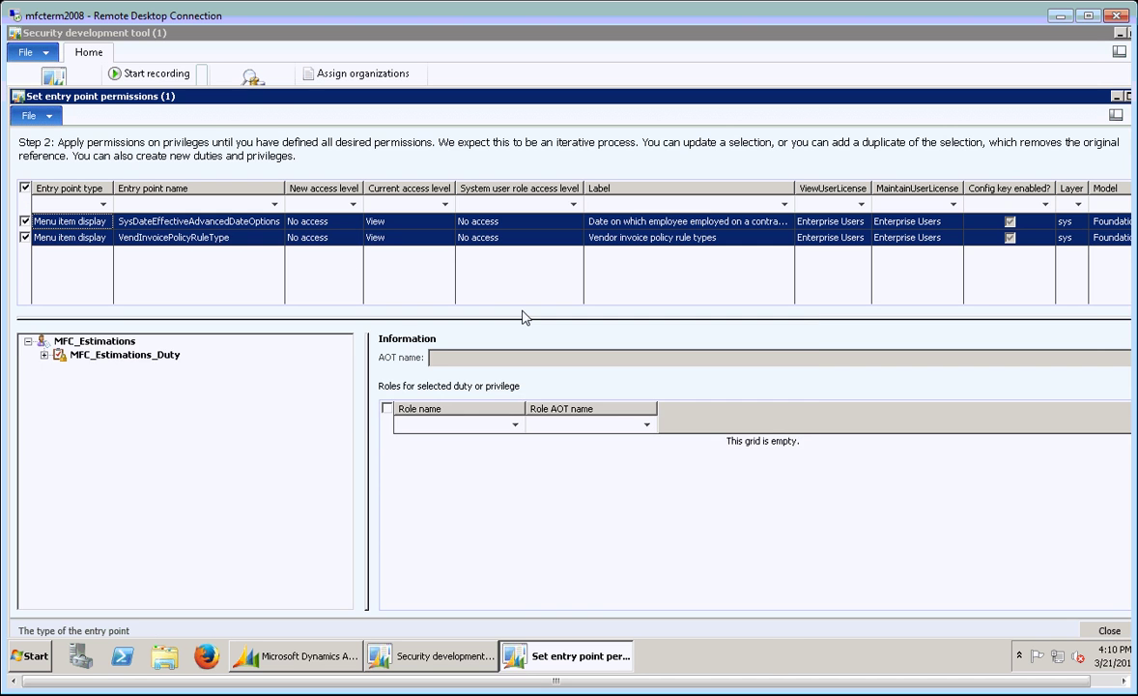
click(44, 355)
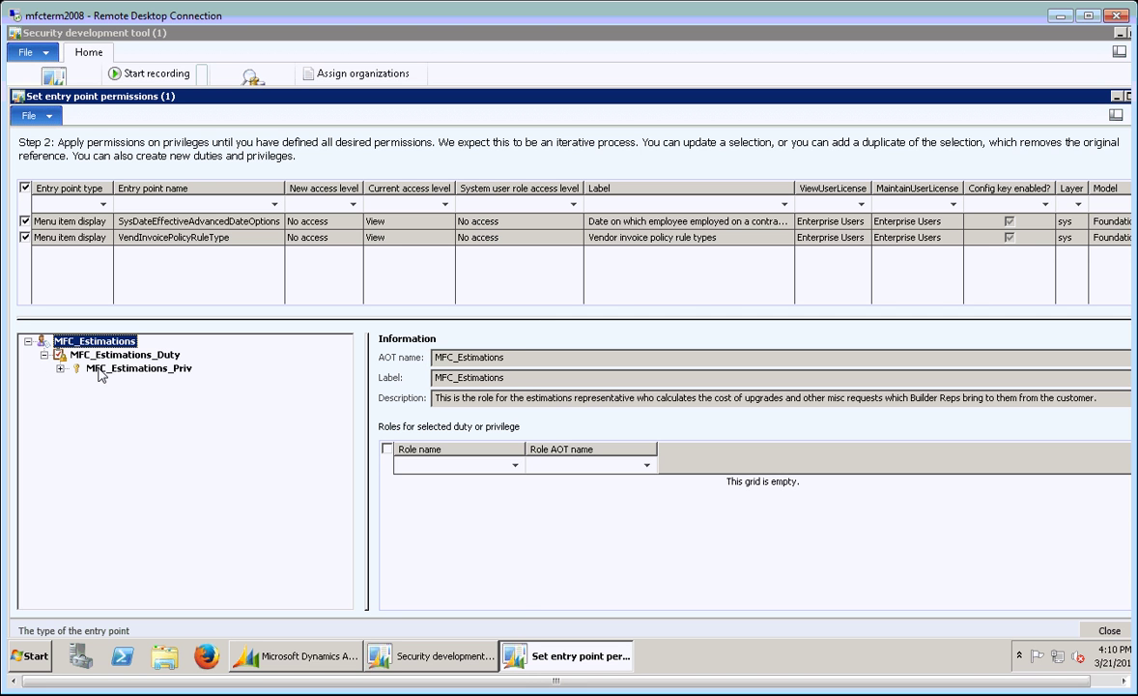
click(102, 372)
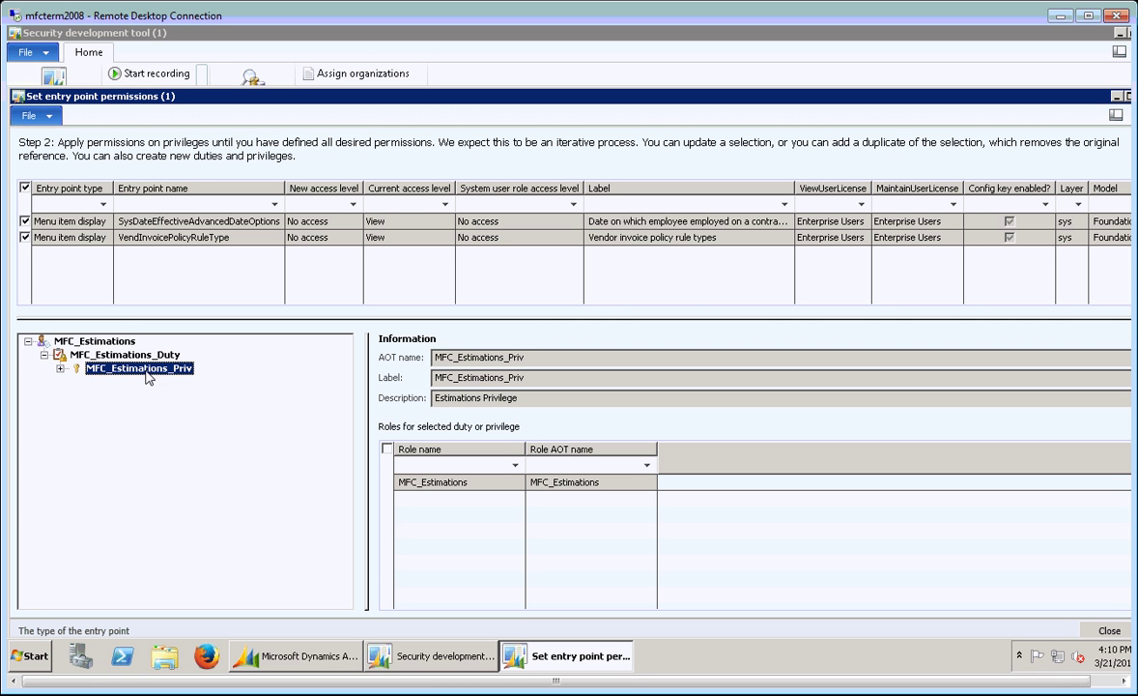
click(60, 368)
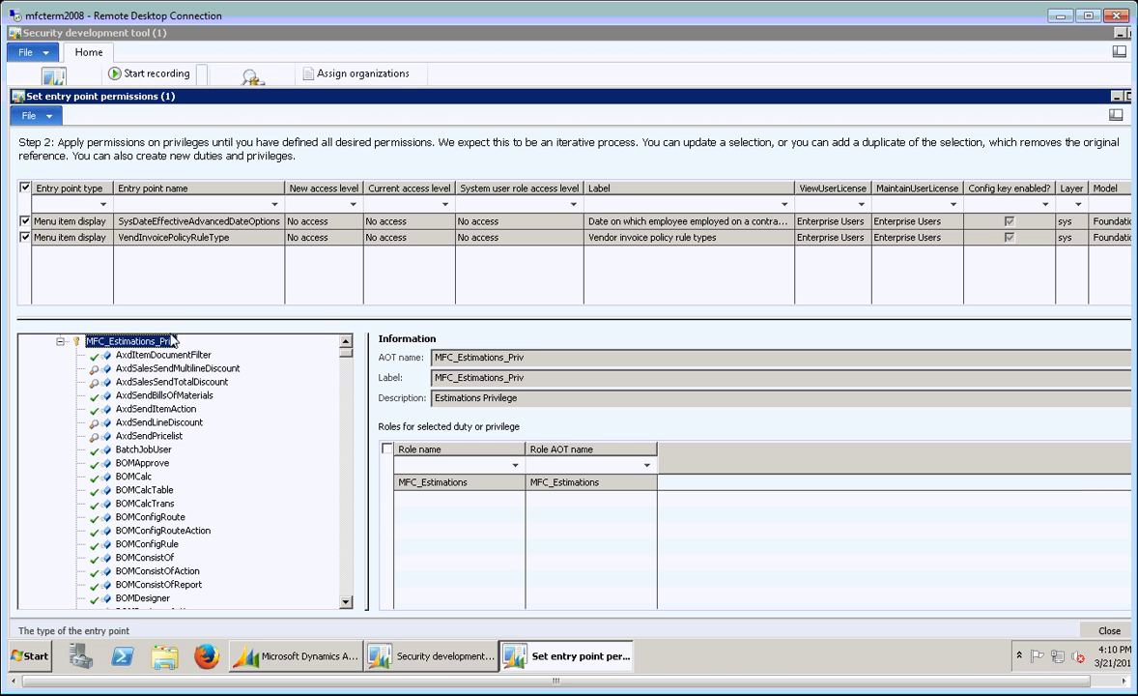
click(1094, 630)
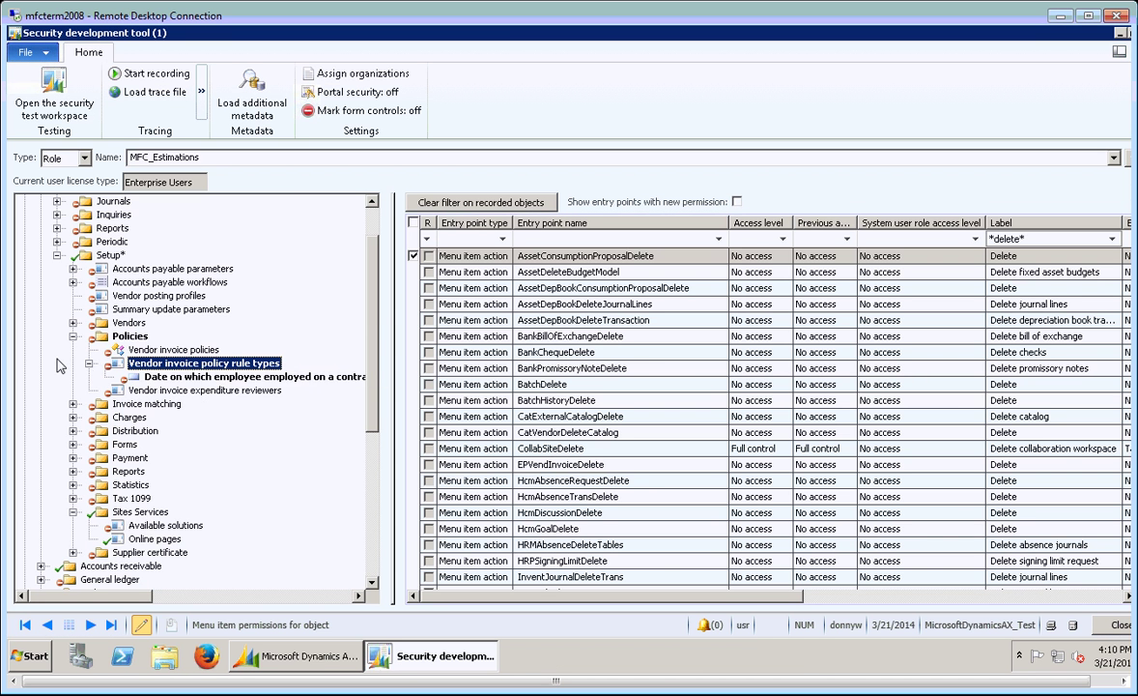
Collapse the rule types node, select Policies, and restore the tool window, moving it aside.
click(88, 365)
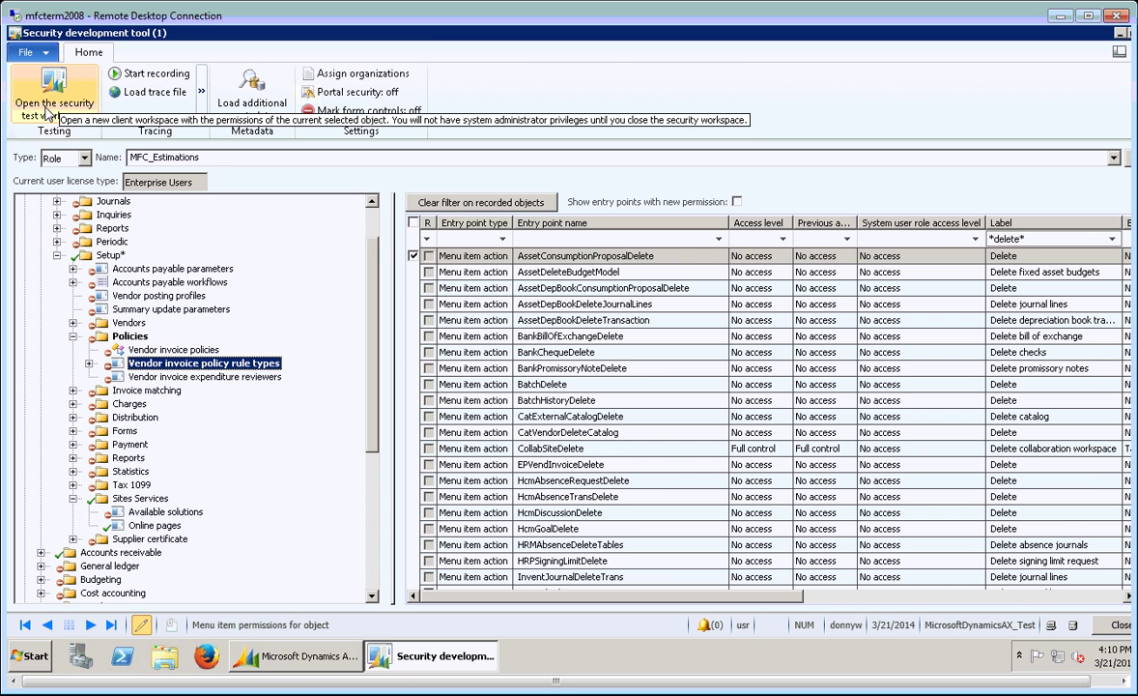
click(71, 116)
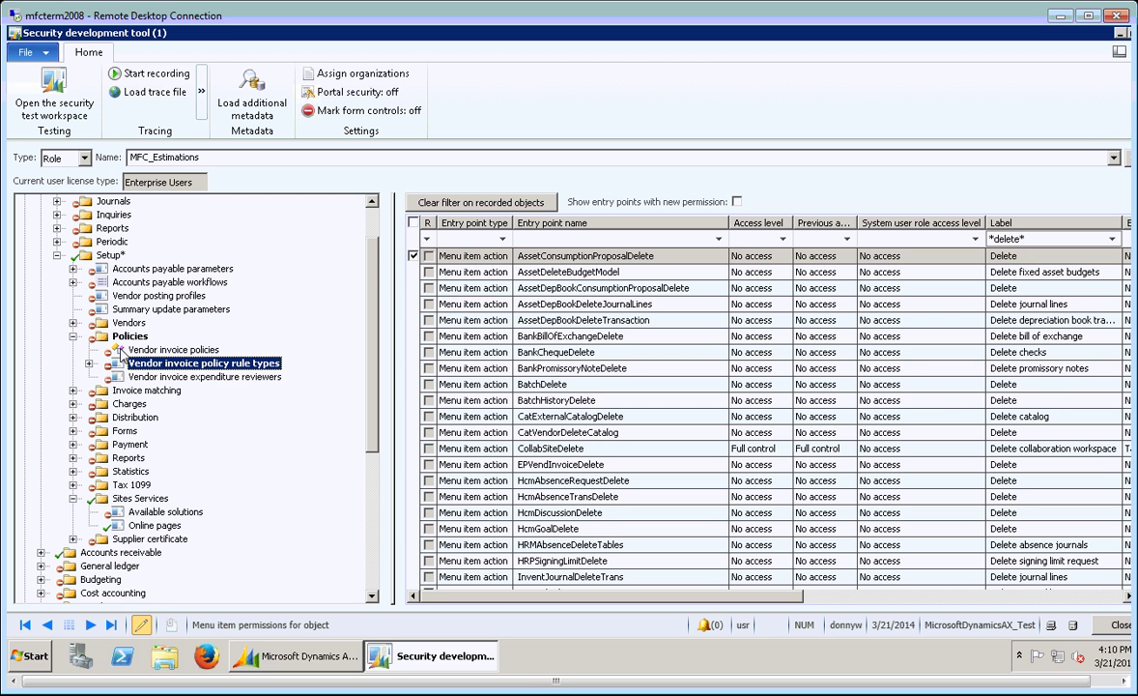
click(122, 338)
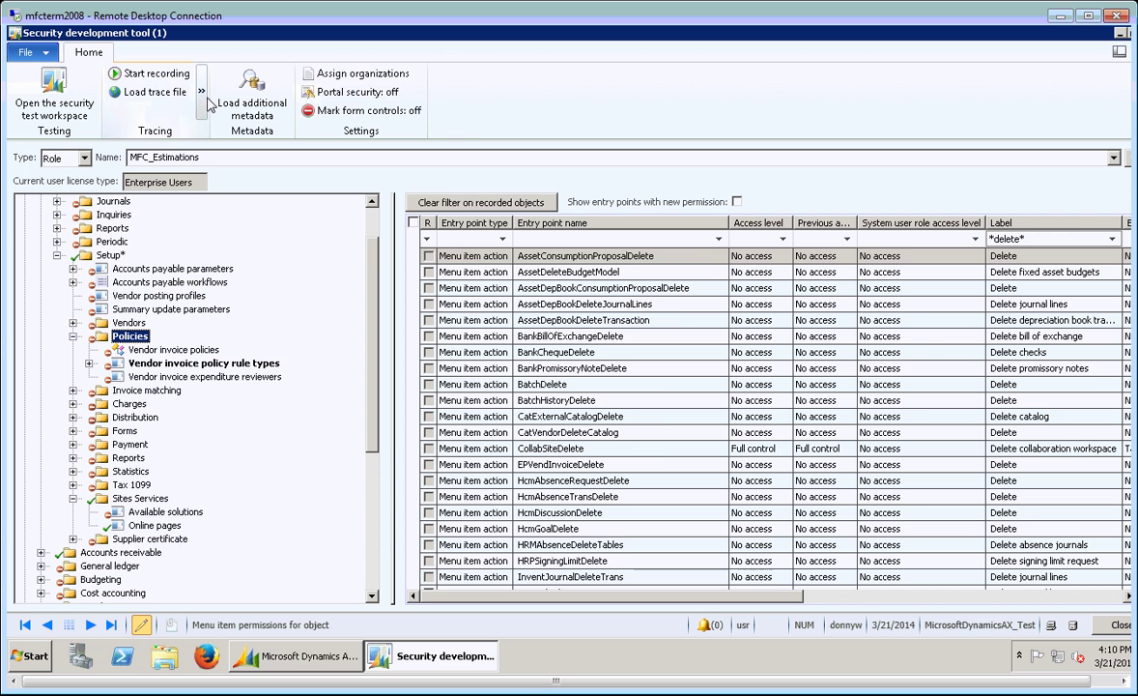
double_click(159, 33)
drag(296, 81, 394, 118)
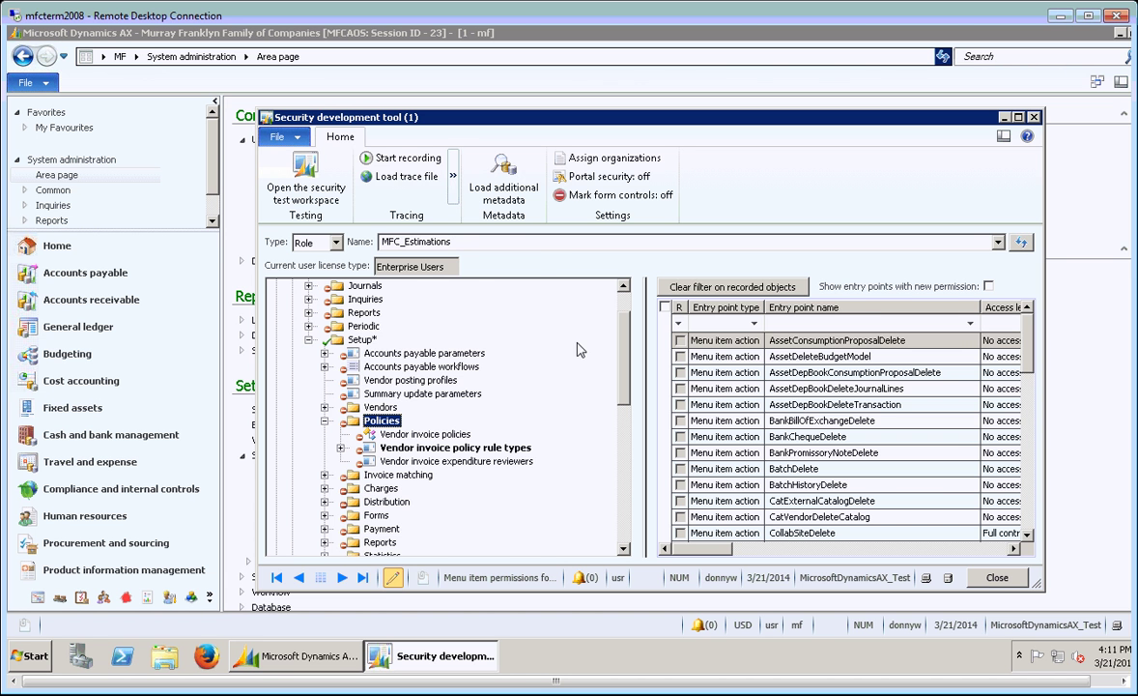
Open the Homebuilder All projects list page.
drag(416, 120, 498, 117)
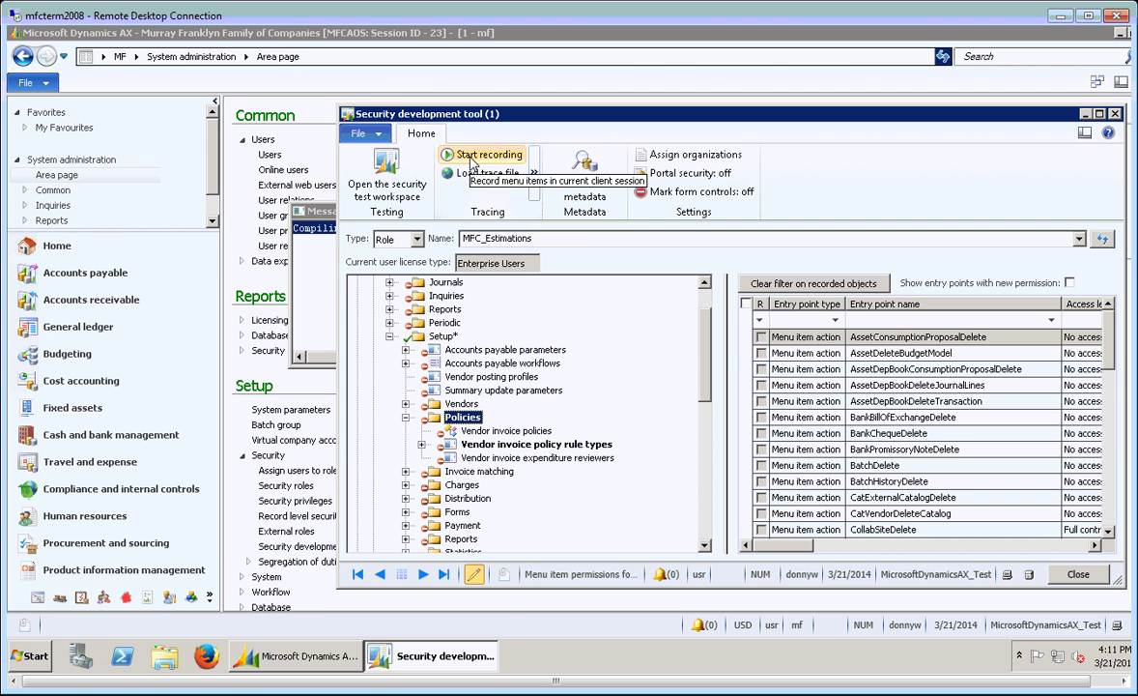
click(473, 156)
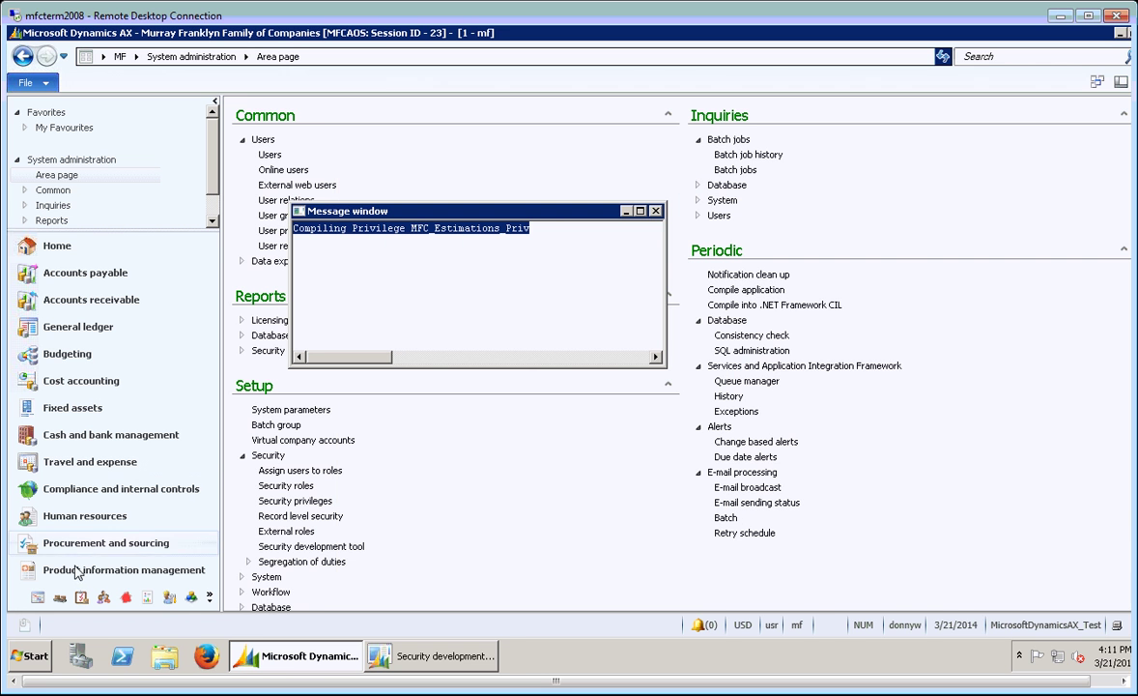
click(126, 596)
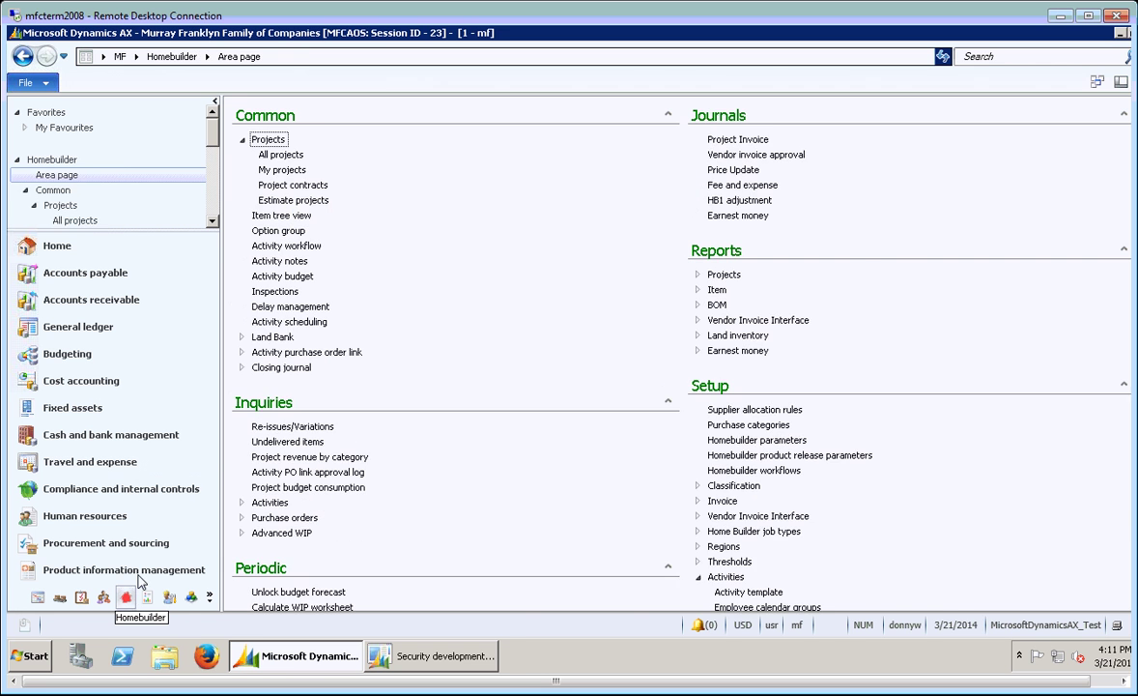
click(275, 155)
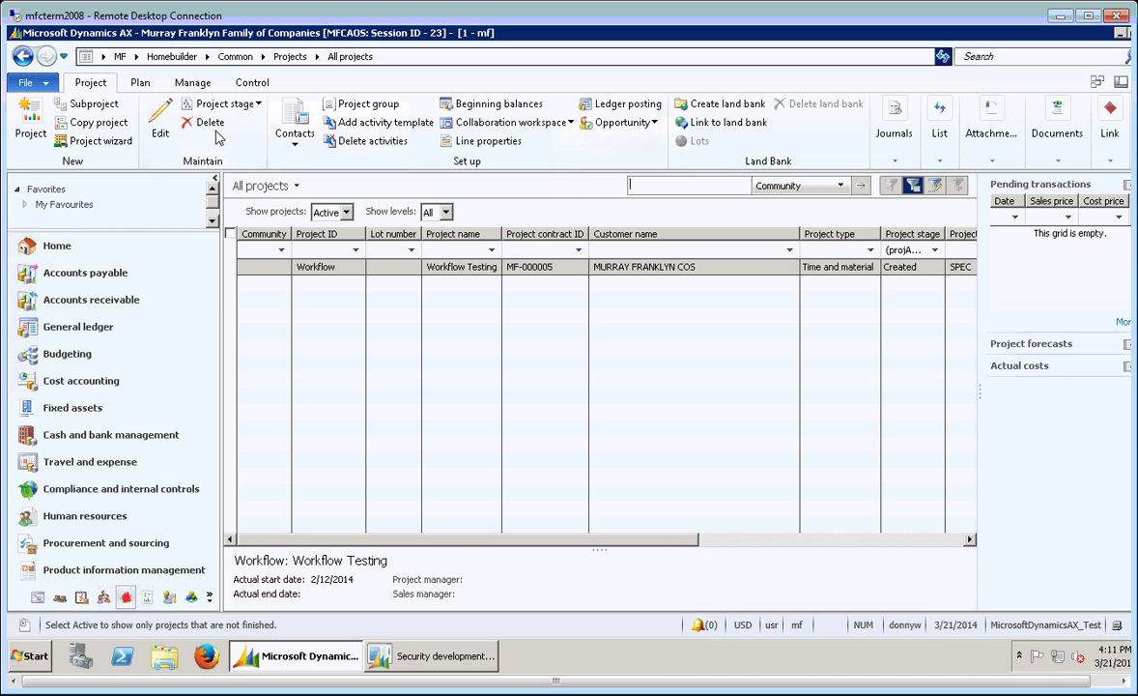
Start entry point recording in the Security development tool without saving the previous recording.
click(404, 657)
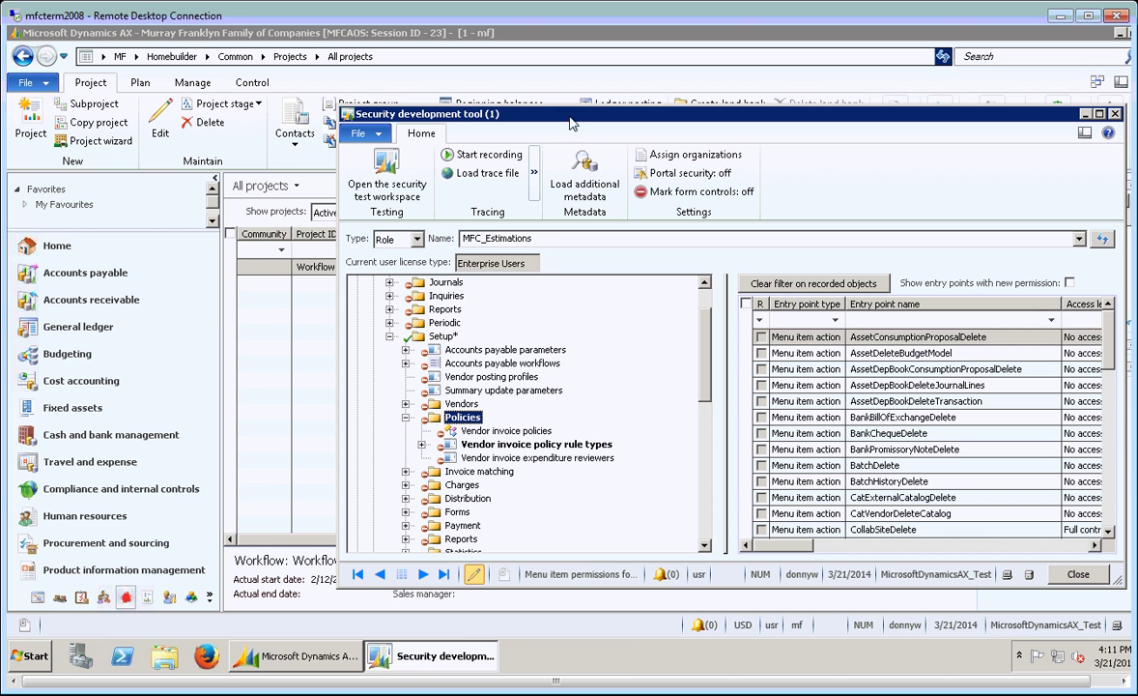
click(484, 157)
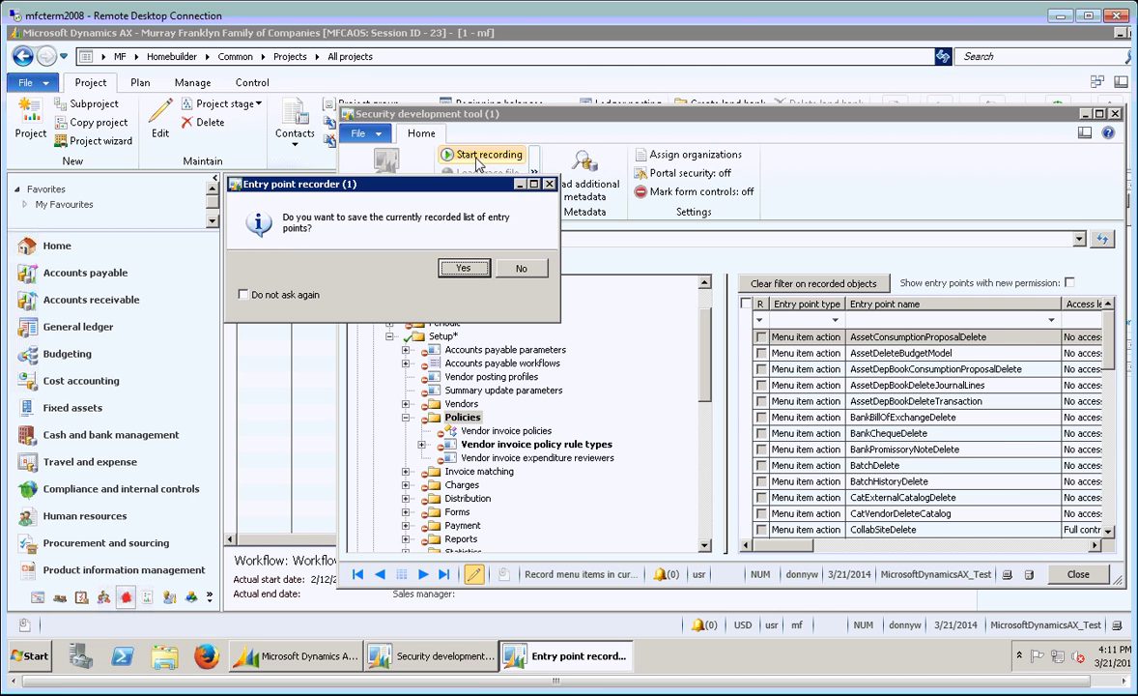
click(519, 269)
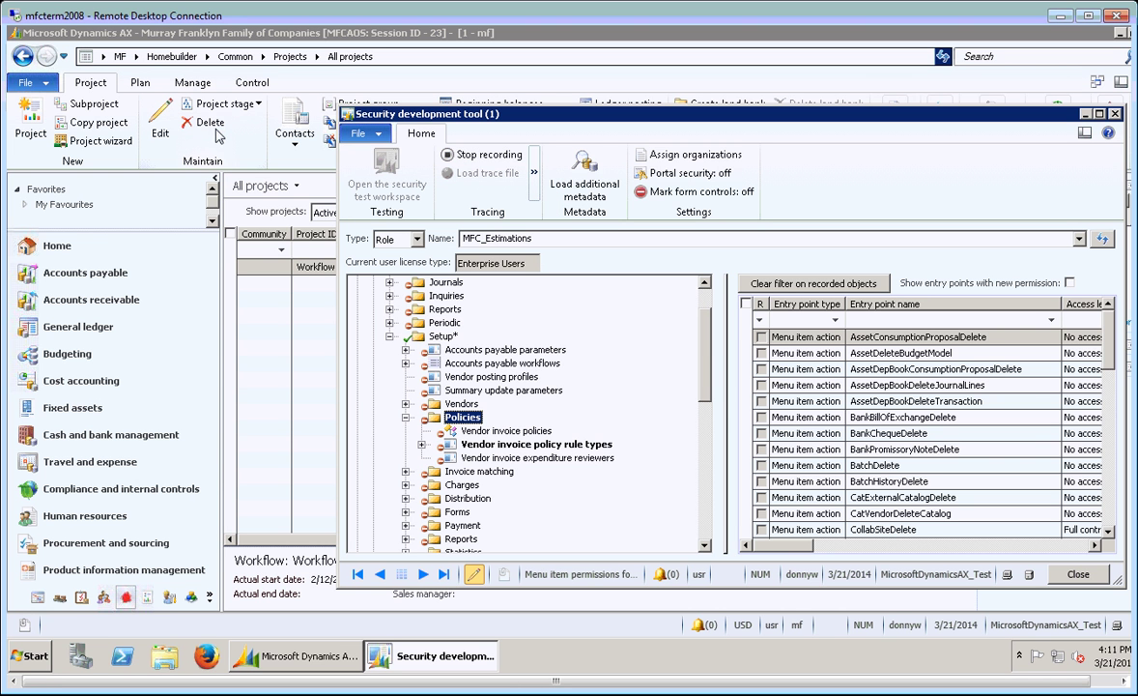
Edit the Workflow Testing project and advance its project wizard to the project parameters page.
click(162, 124)
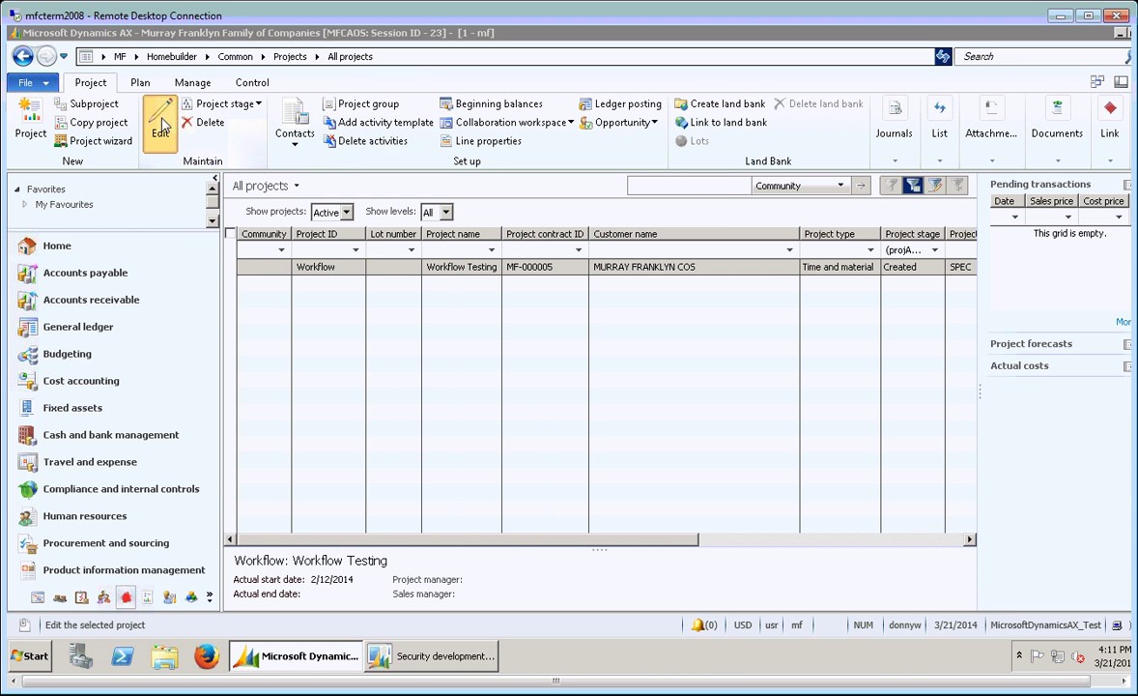
click(162, 124)
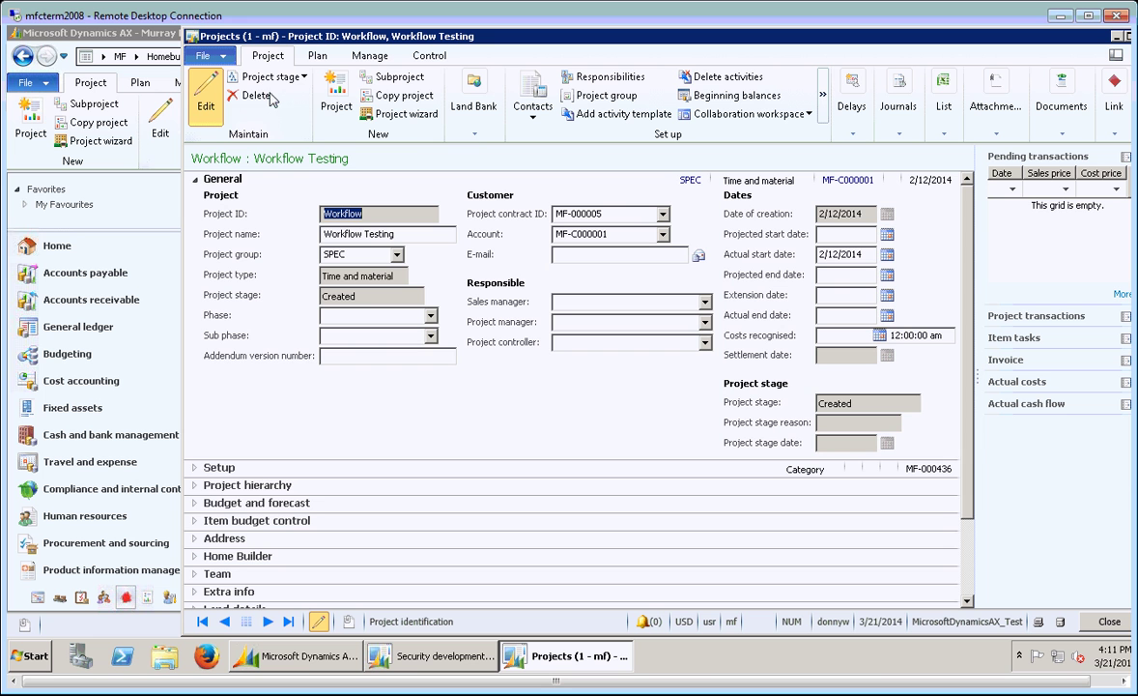
click(423, 118)
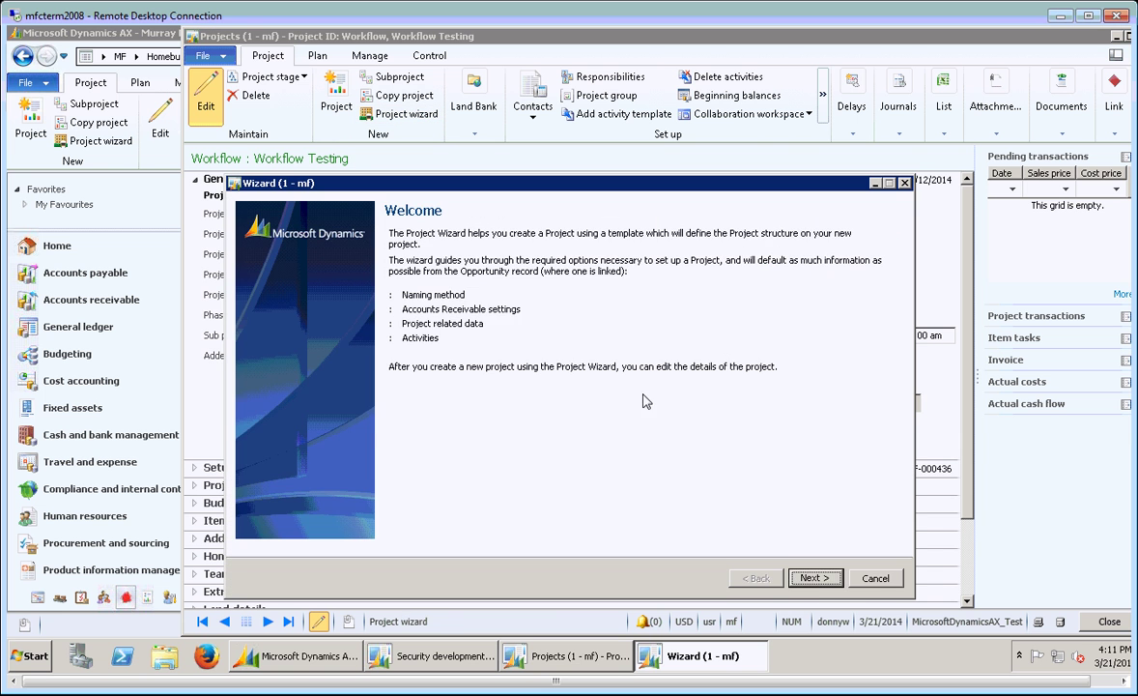
click(810, 578)
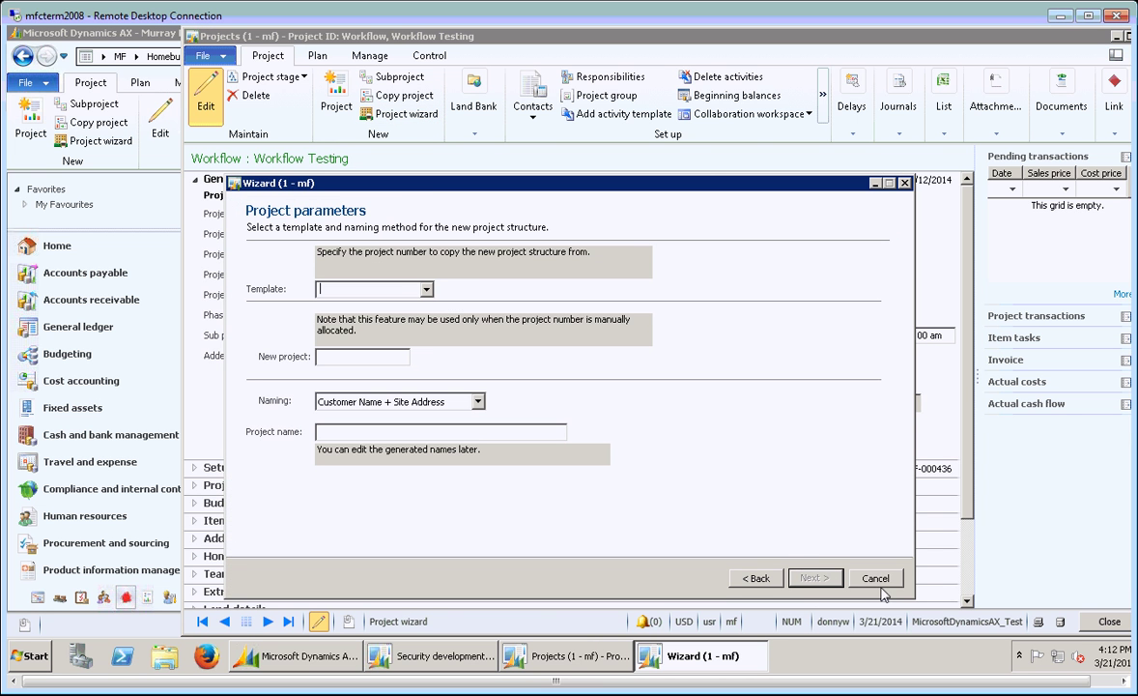
click(552, 662)
click(440, 657)
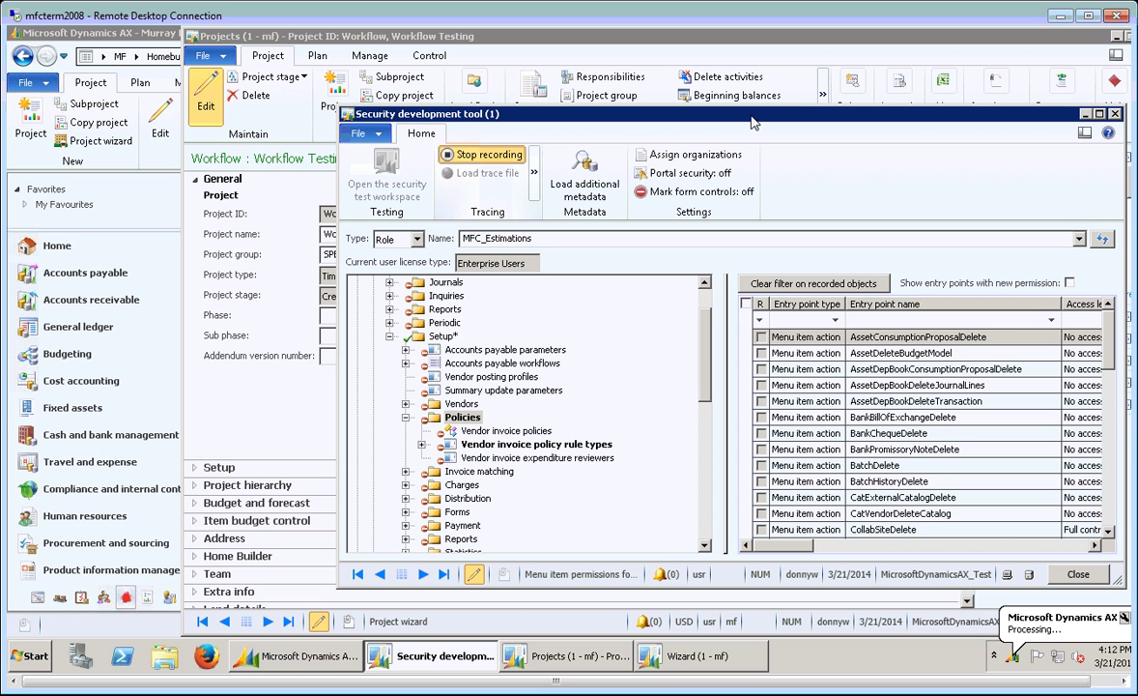
Stop recording and mark the recorded entry points from SysWizardNext down to SAB_ConsProjWizard.
double_click(753, 123)
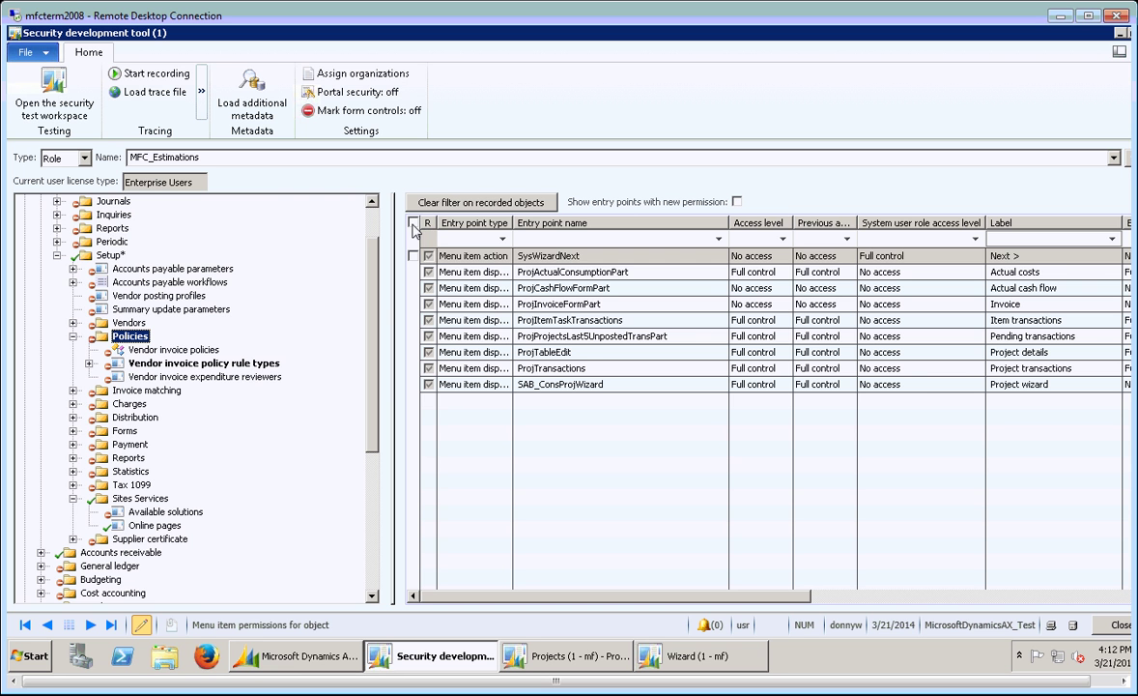
click(414, 255)
click(413, 271)
click(414, 287)
click(425, 288)
drag(425, 288, 449, 323)
drag(474, 255, 476, 391)
Bulk-update all marked entry points to Full control, apply, and close the permissions window.
click(526, 326)
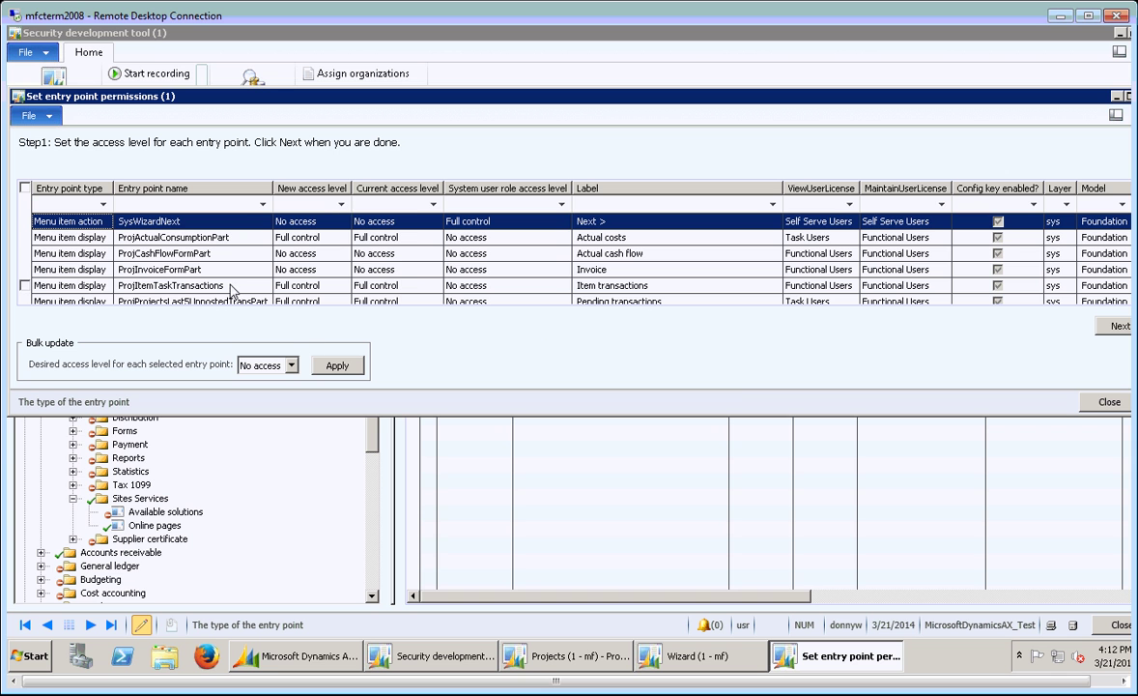
click(26, 189)
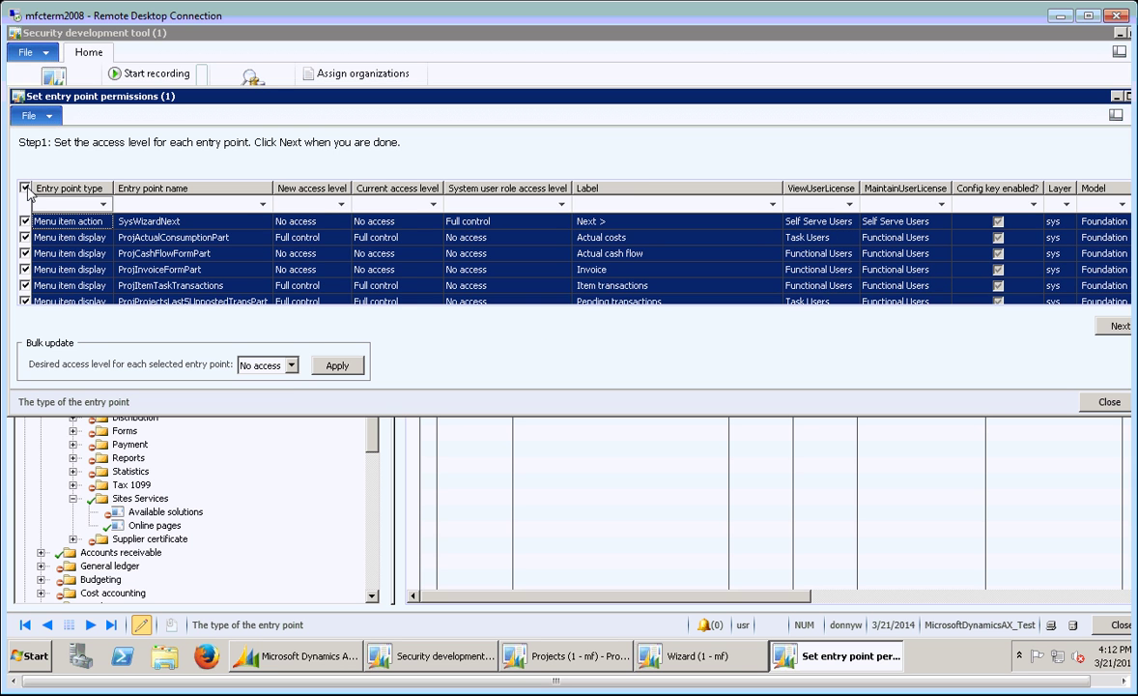
click(291, 365)
click(271, 450)
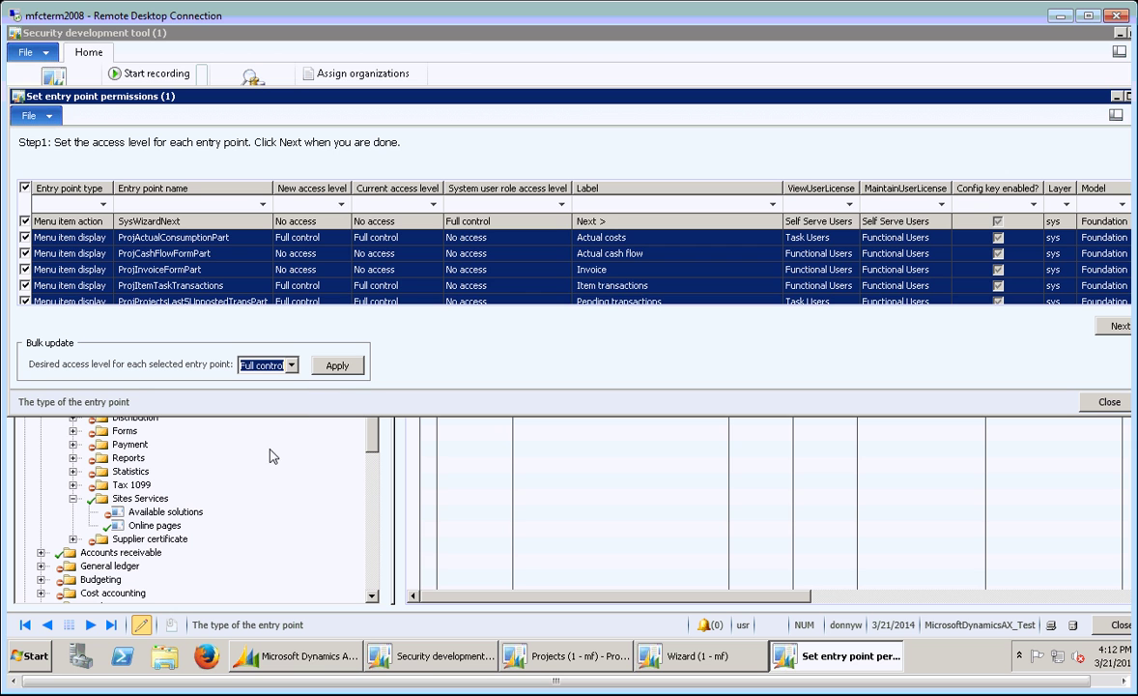
click(333, 367)
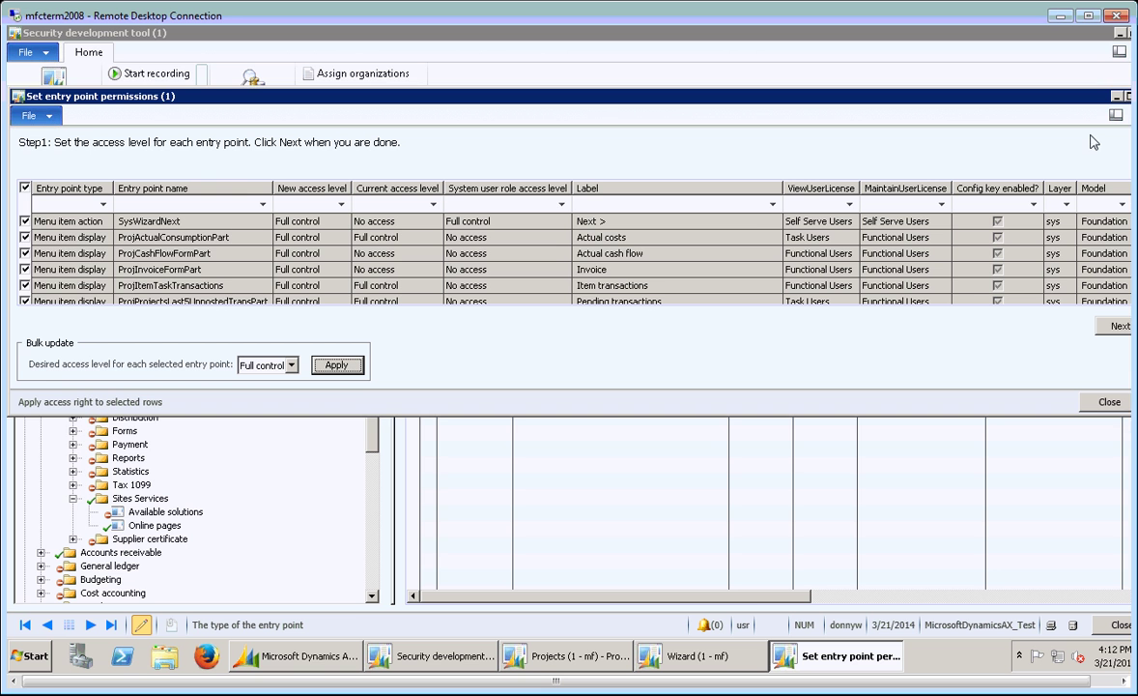
drag(1013, 95, 1048, 106)
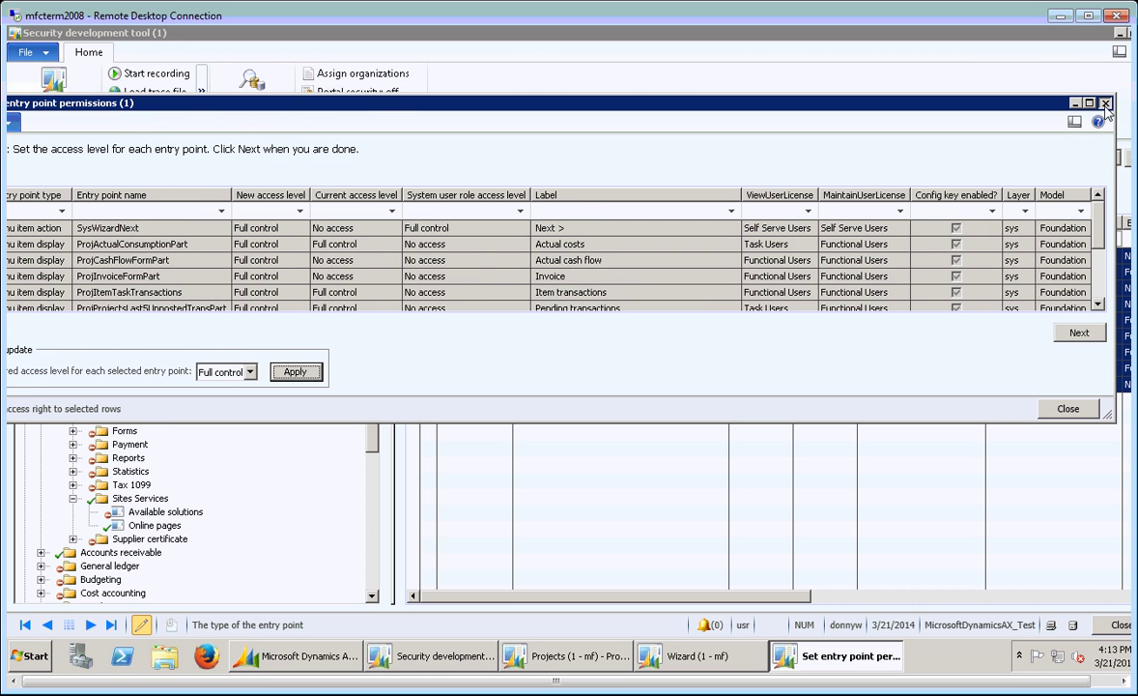
click(1106, 102)
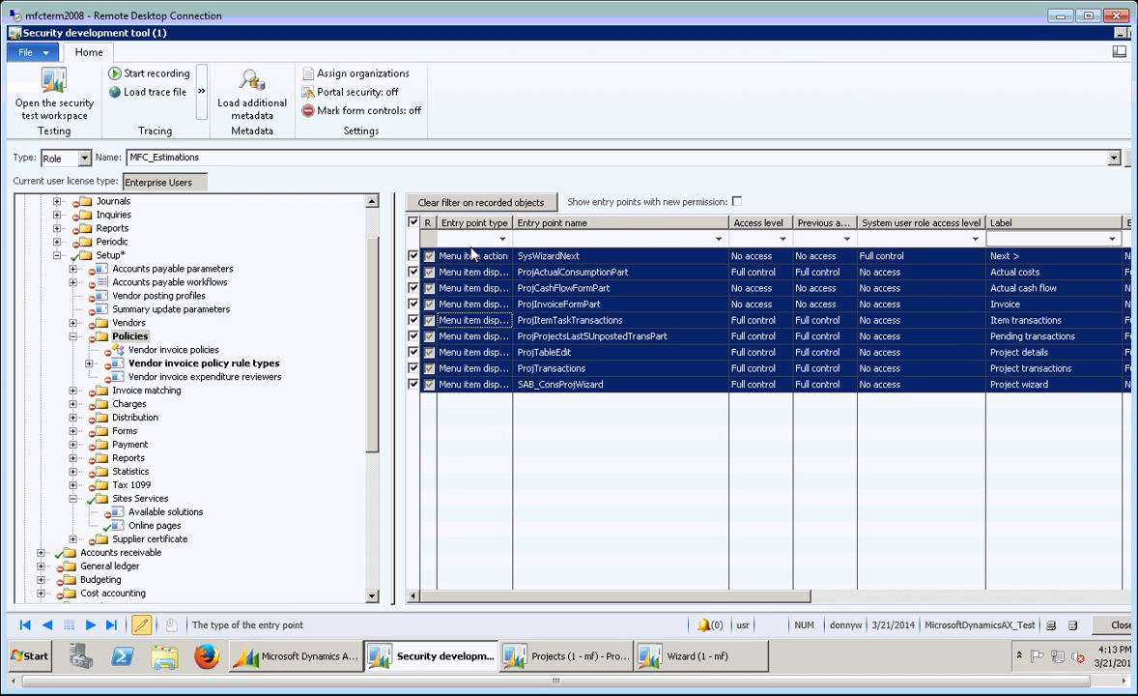
Clear the recorded-objects filter and review the Vendor invoice policy rule types and expenditure reviewers entry points.
click(501, 205)
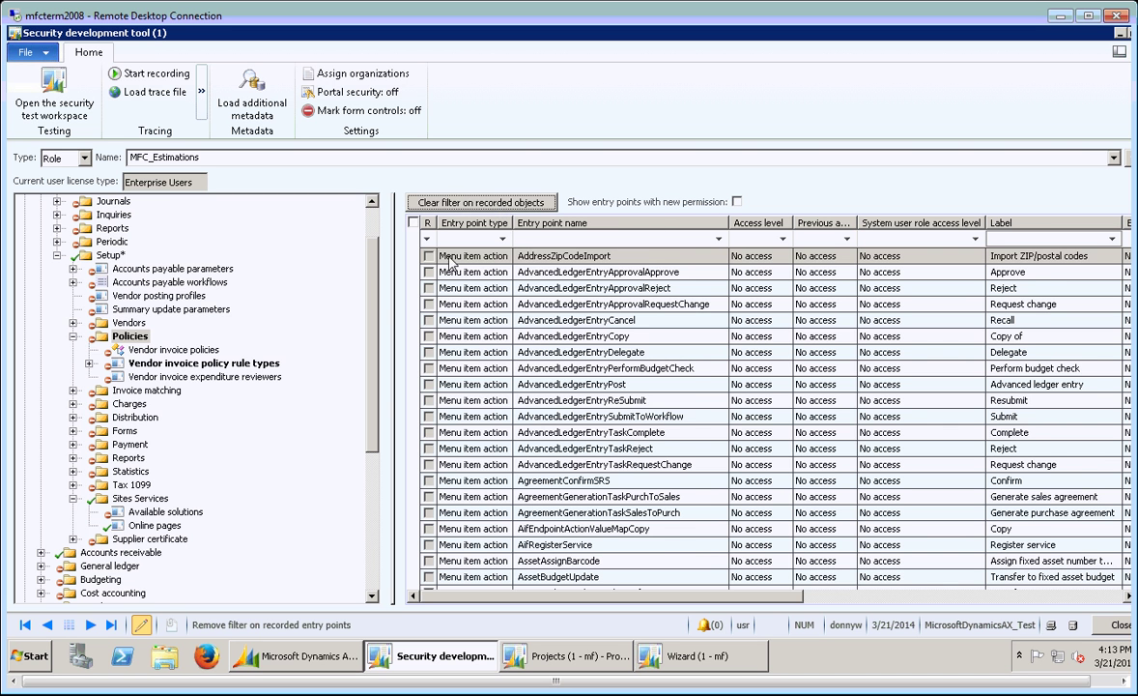
click(160, 365)
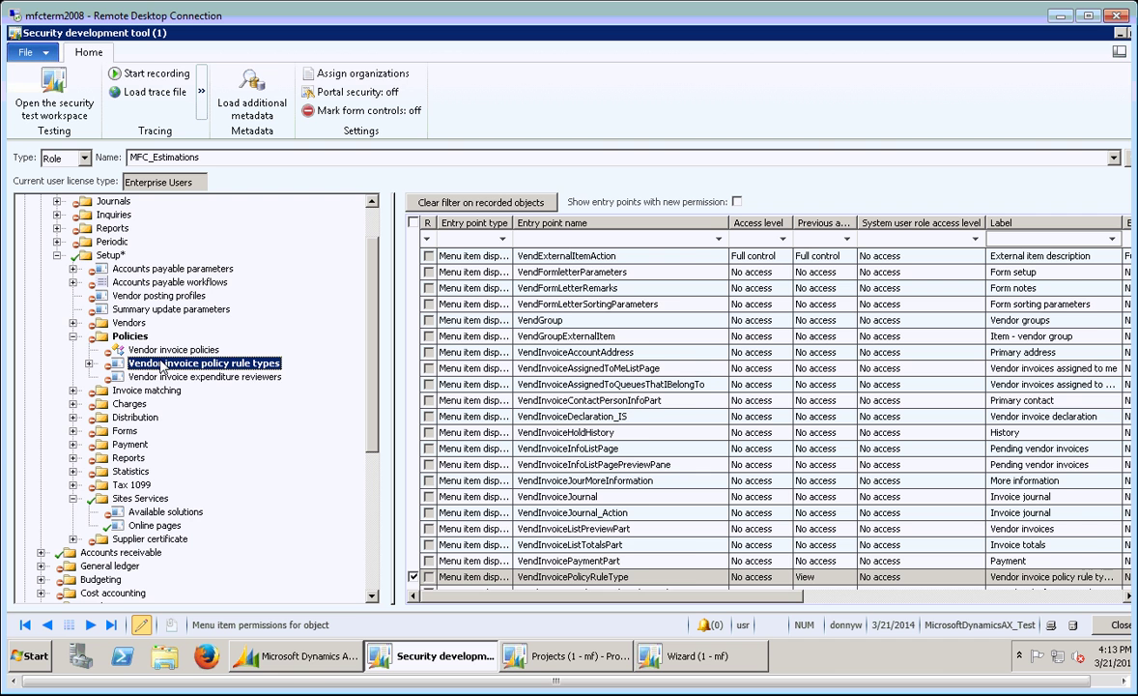
click(161, 378)
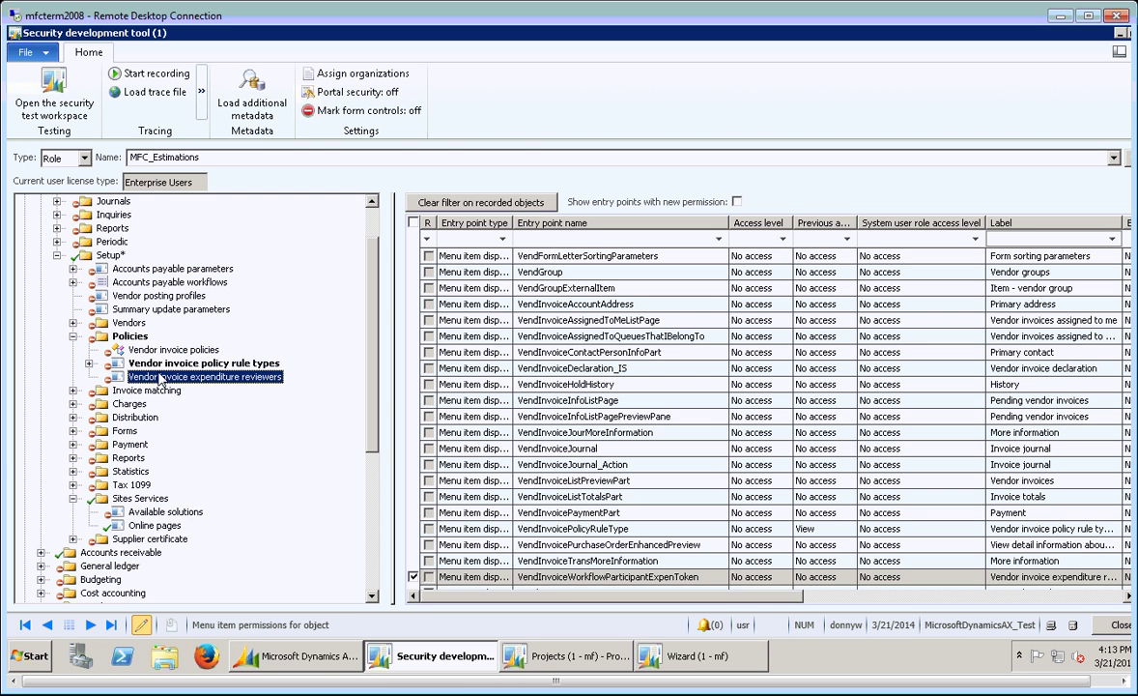
click(163, 363)
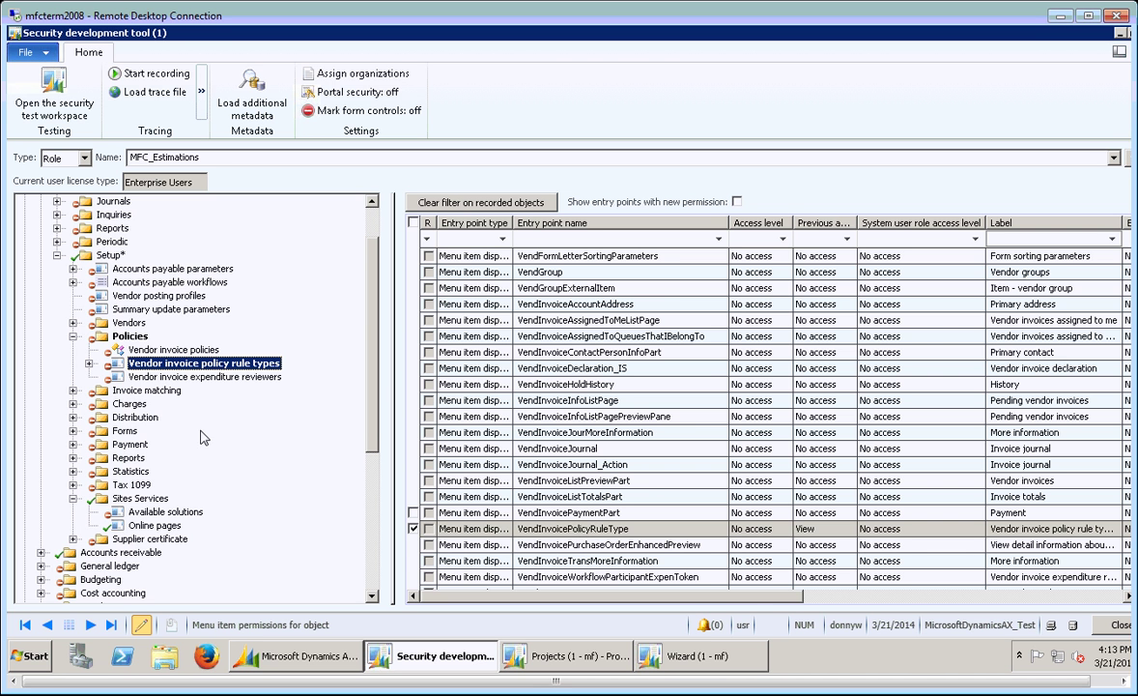
click(89, 364)
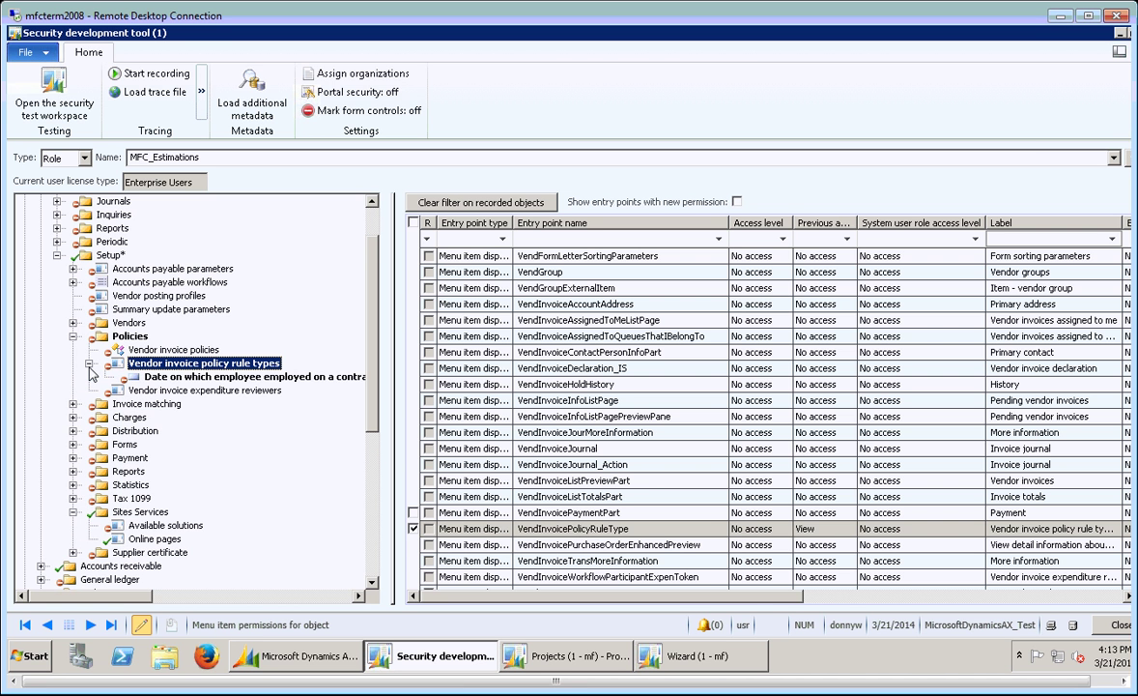
click(89, 365)
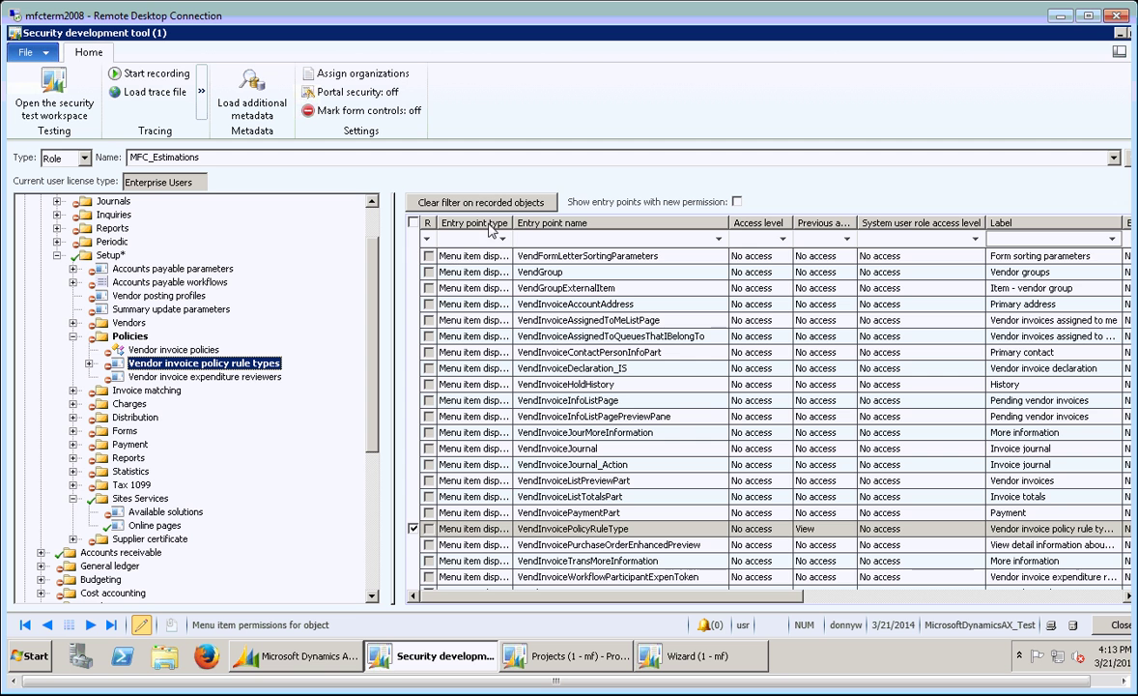
Widen the Entry point type column and scroll through the full entry point list.
drag(474, 223, 597, 226)
scroll(435, 474, down, 5)
click(529, 448)
scroll(534, 456, down, 10)
scroll(541, 459, down, 15)
scroll(556, 447, up, 10)
scroll(562, 444, up, 15)
scroll(562, 444, up, 15)
scroll(561, 444, up, 15)
scroll(561, 443, up, 15)
scroll(561, 443, up, 8)
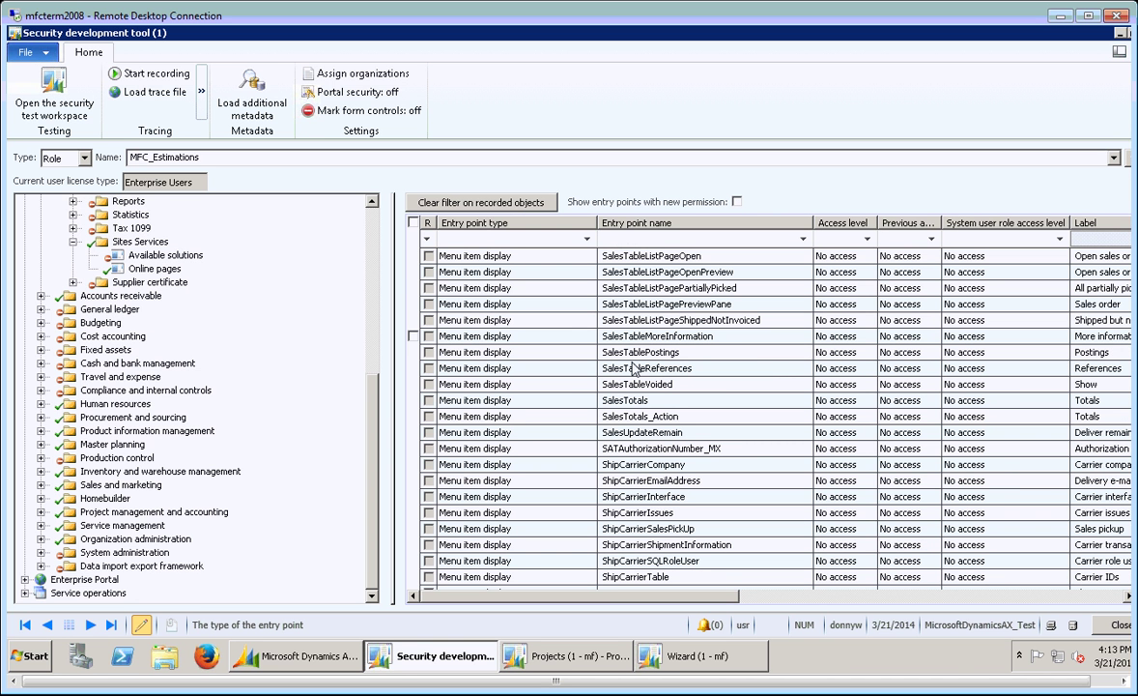
Filter the Entry point name column by SAB*.
click(616, 239)
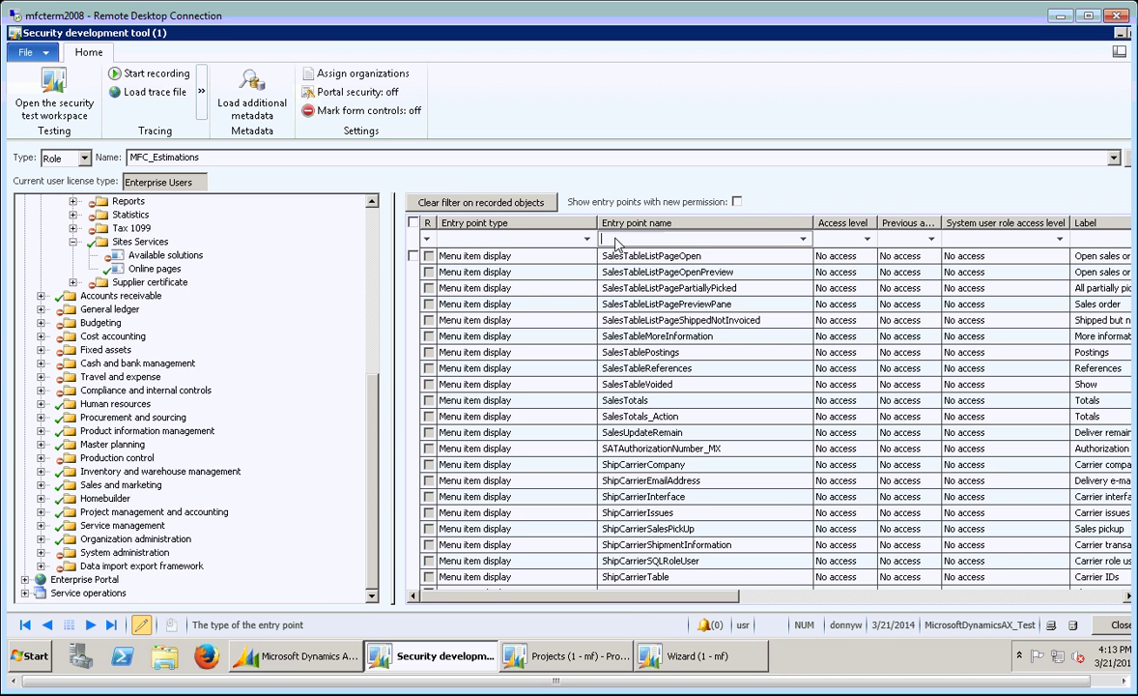
text(SAB_*)
key(Return)
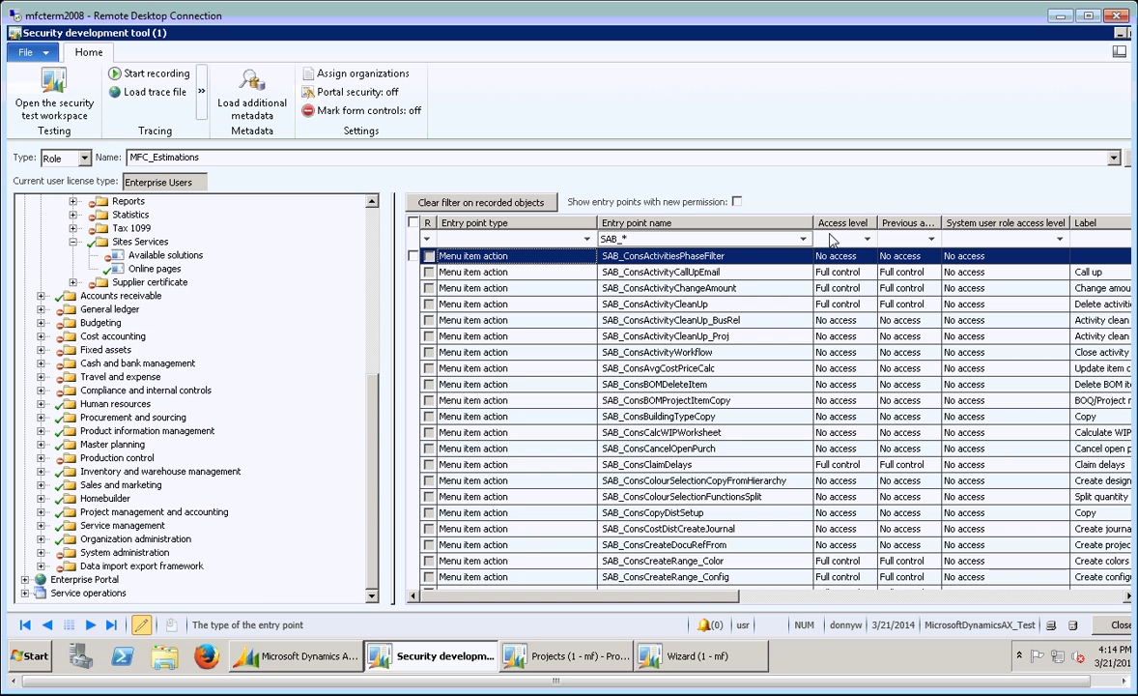
Open Set entry point permissions for SAB_ConsActivityChangeAmount.
click(692, 286)
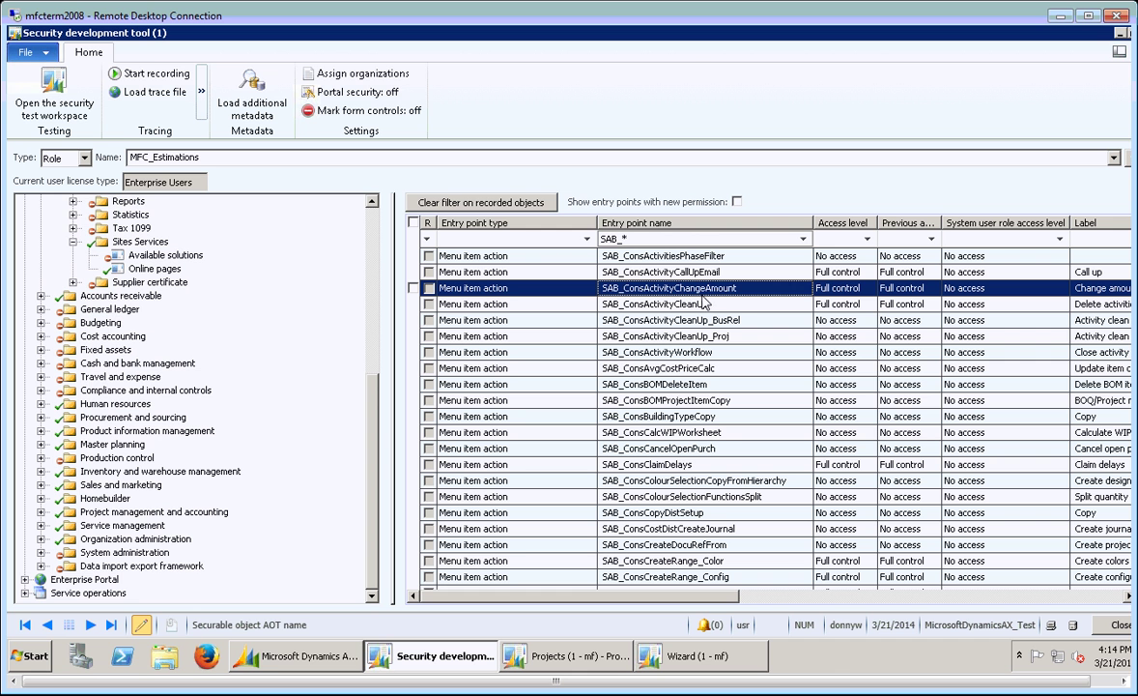
click(850, 290)
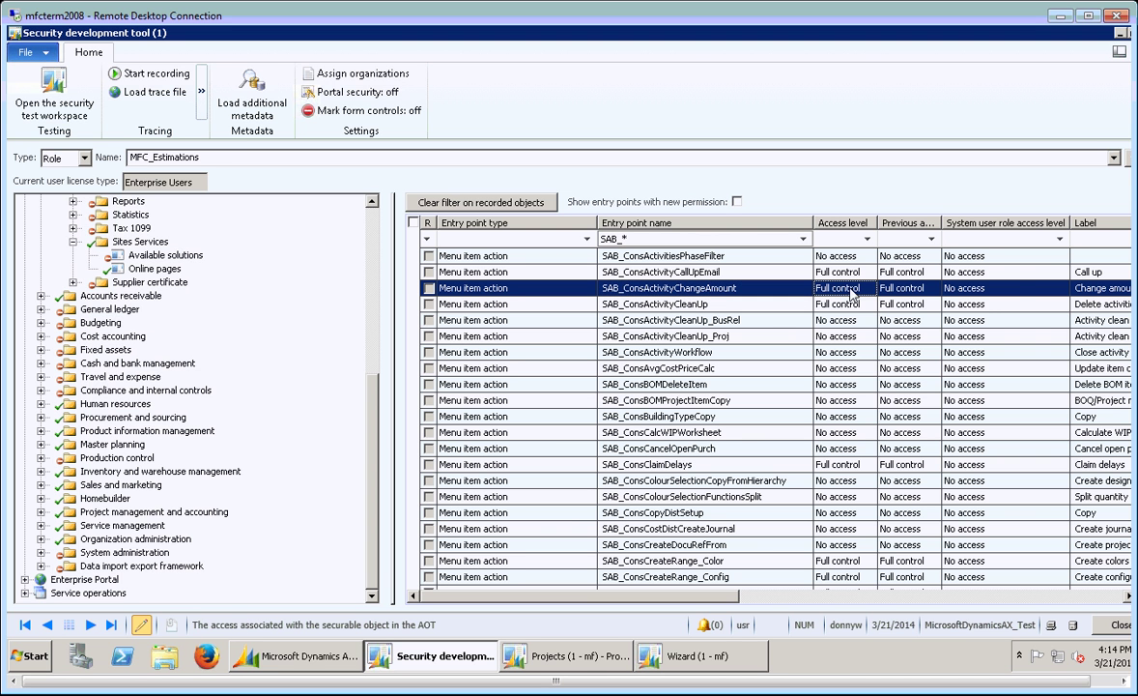
right_click(851, 293)
click(899, 330)
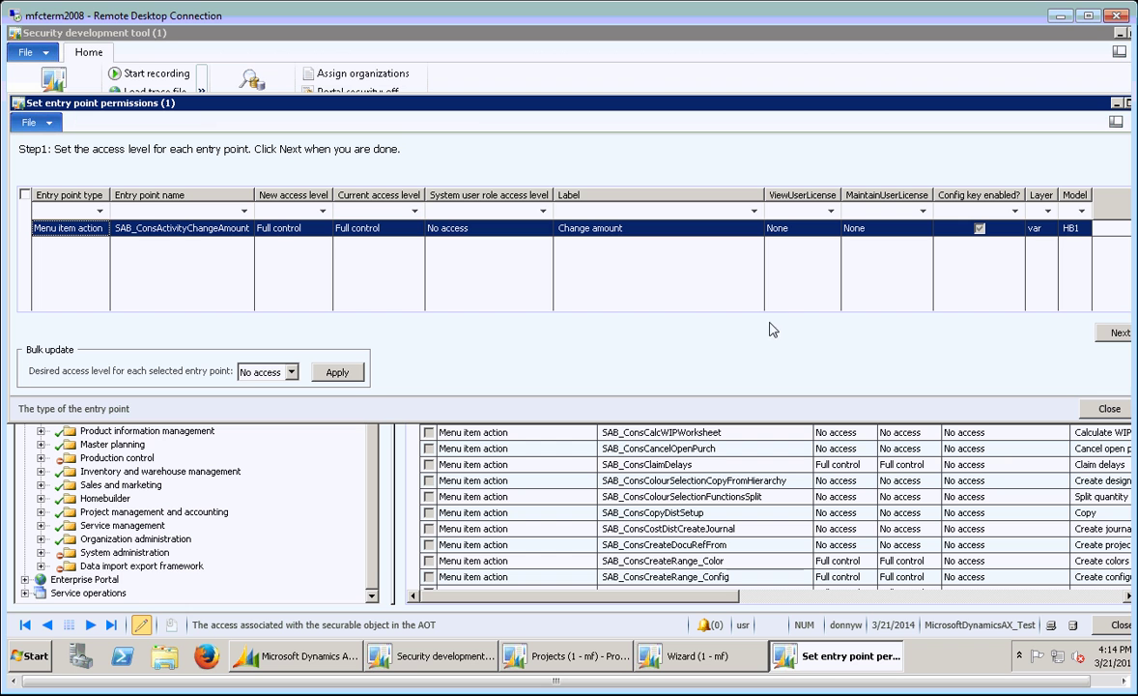
Leave the New access level on Full control and close the Set entry point permissions window.
click(286, 239)
click(322, 230)
click(322, 232)
click(1117, 103)
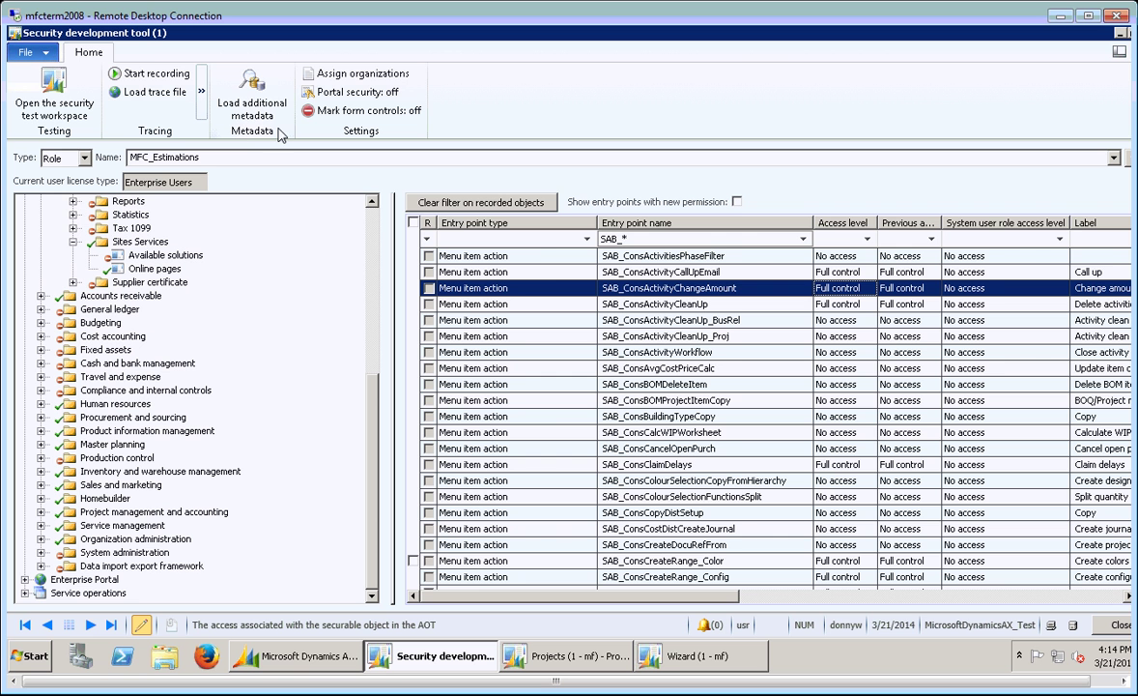
Scroll the grid right and filter the Label column by *delete*.
drag(516, 599, 717, 597)
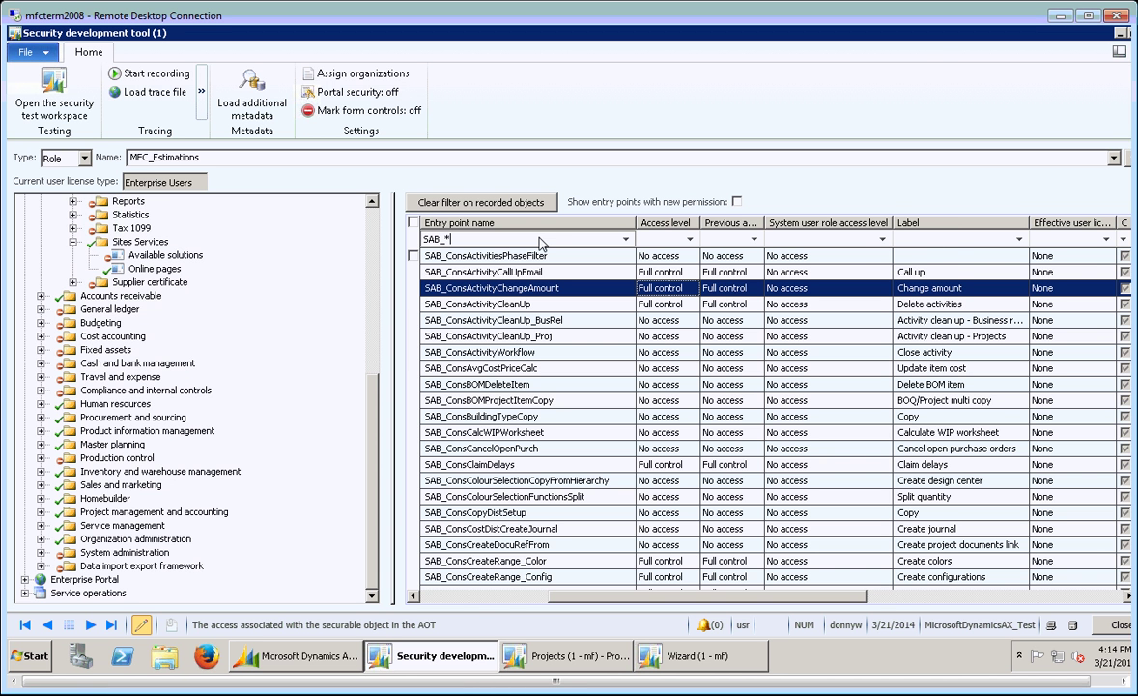
click(923, 243)
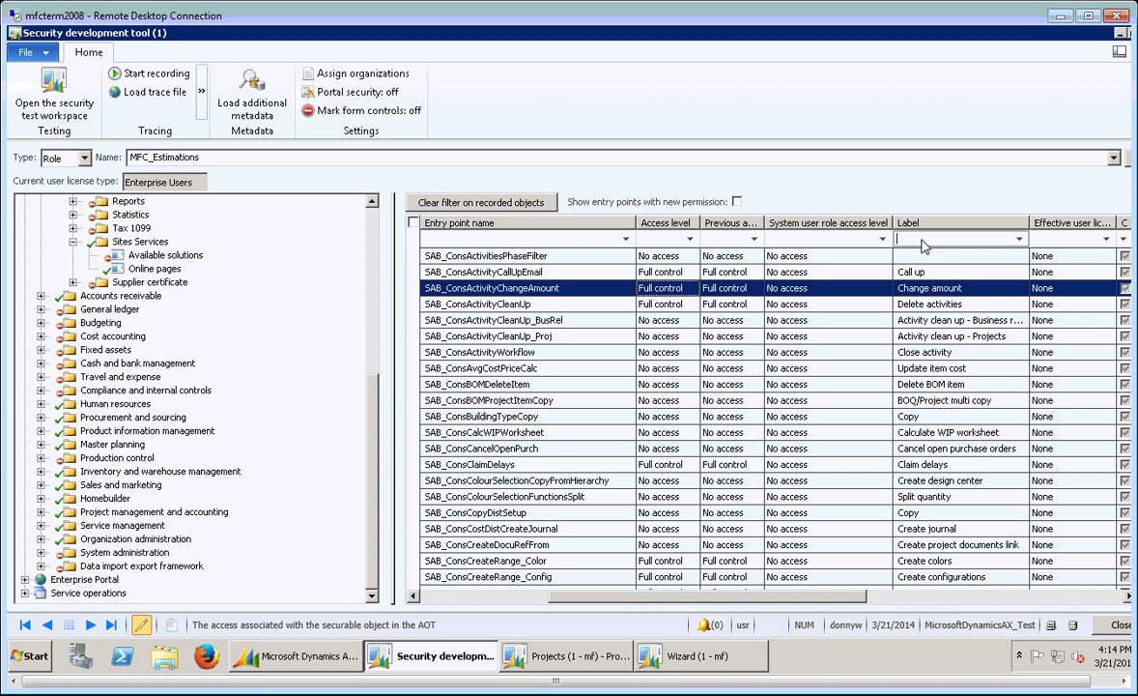
text(*delete*)
key(Return)
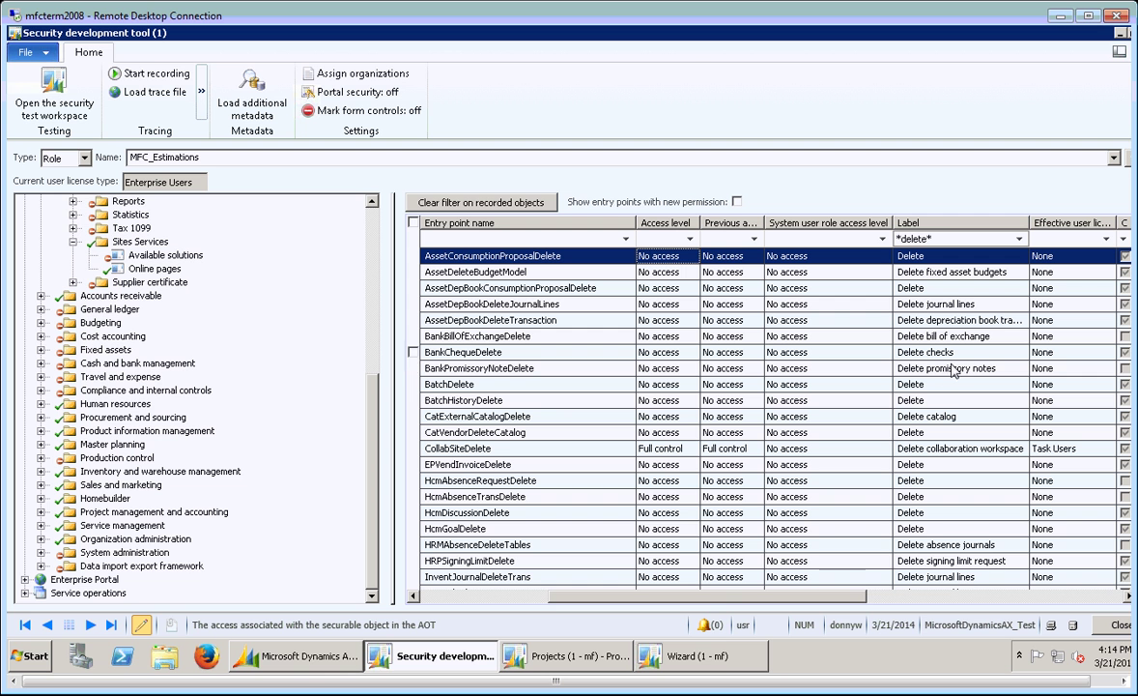
Close the Wizard and Projects windows and clear the *delete* label filter.
right_click(713, 659)
click(627, 616)
right_click(599, 663)
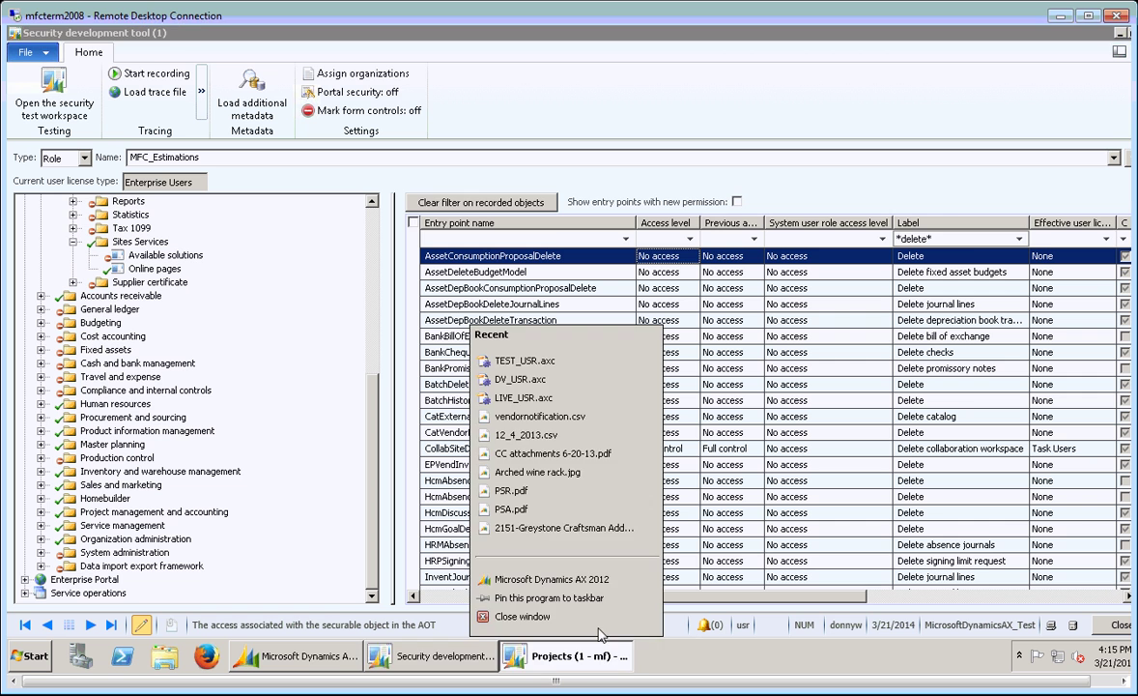
click(565, 615)
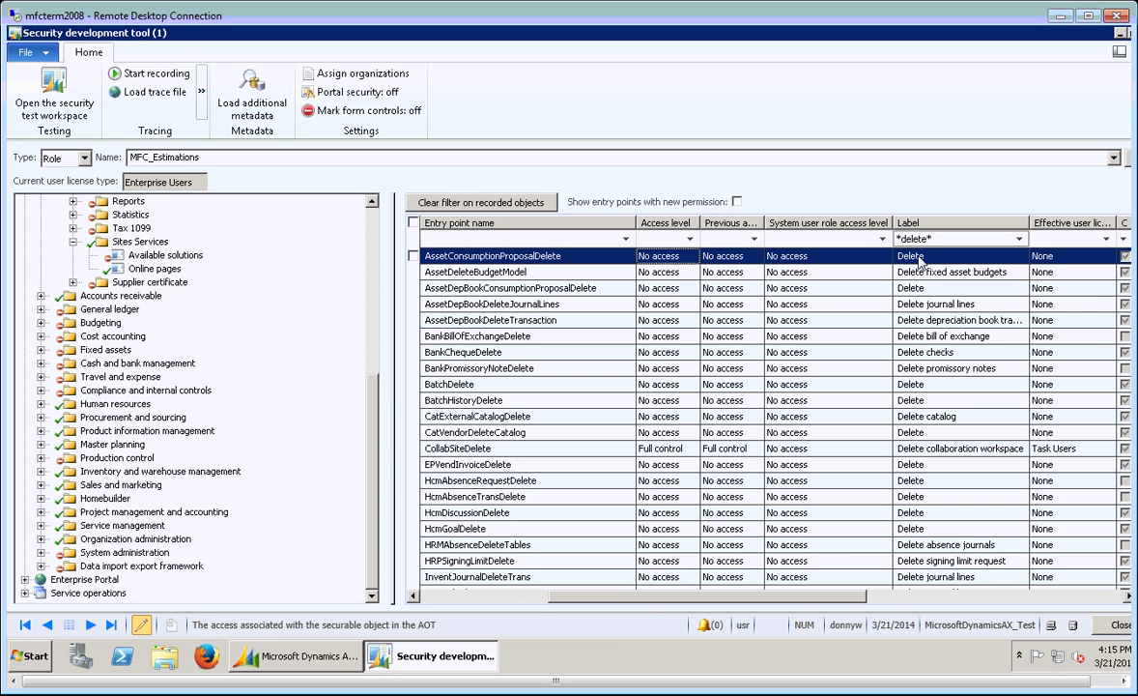
key(BackSpace)
key(BackSpace)
key(BackSpace)
key(BackSpace)
key(BackSpace)
key(BackSpace)
key(BackSpace)
drag(757, 601, 628, 597)
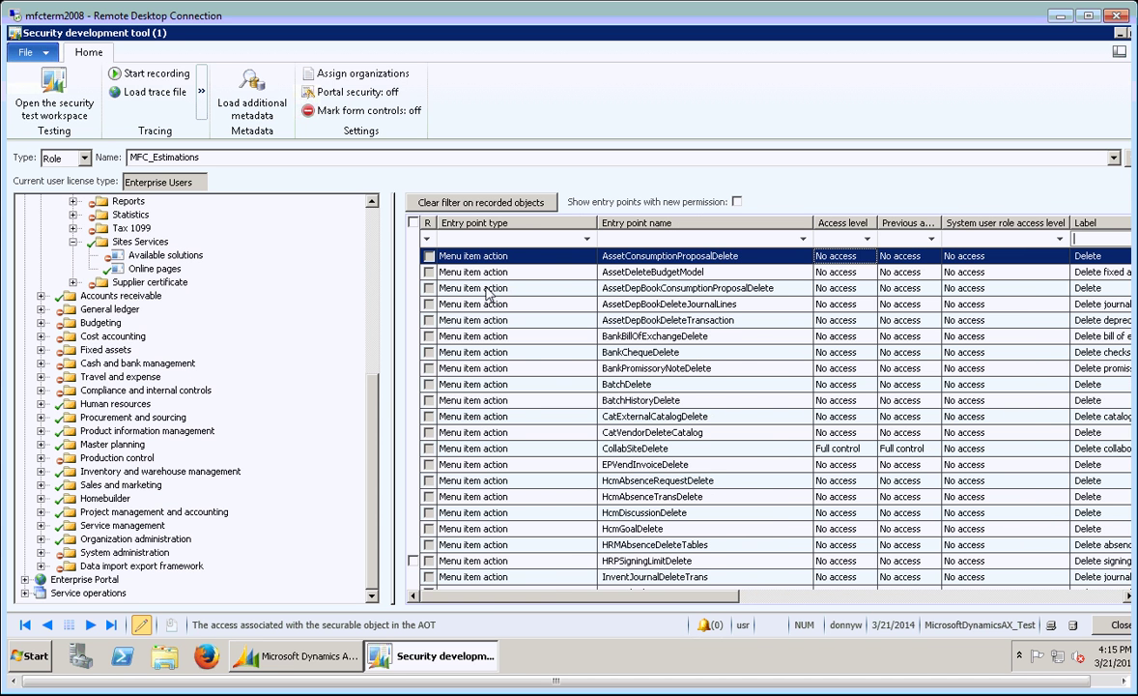
scroll(350, 208, up, 8)
Expand Enterprise Portal > Construction > Main lists to show Inspections, Jobs and Purchase orders.
click(40, 228)
click(24, 200)
click(25, 215)
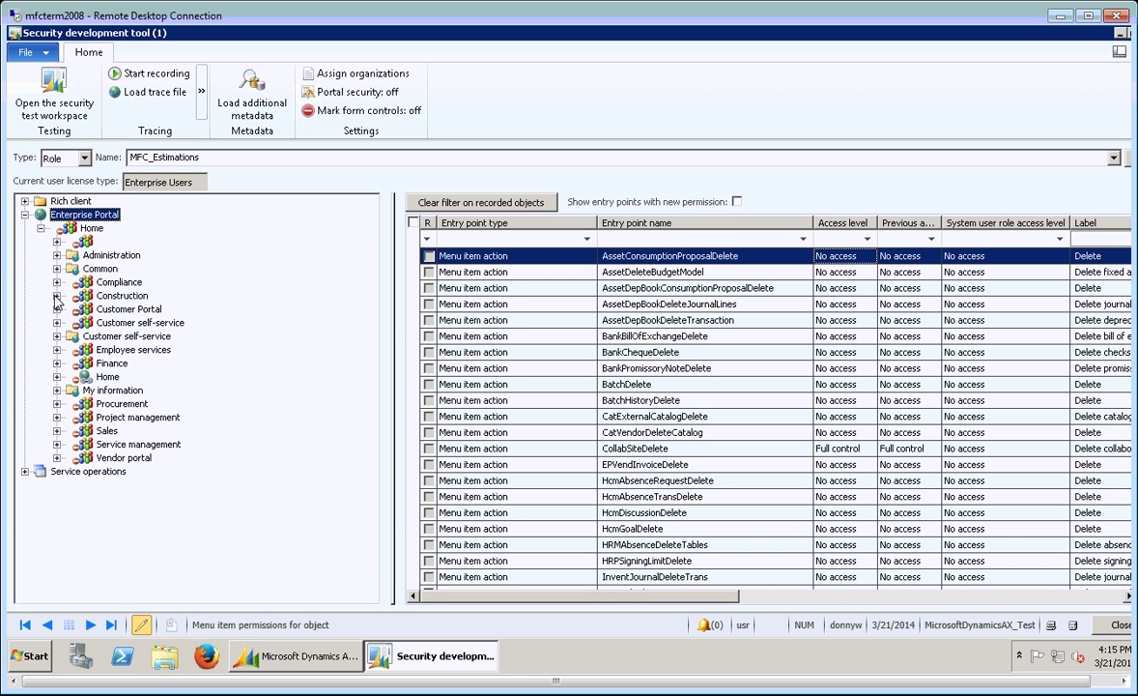
click(56, 296)
click(72, 323)
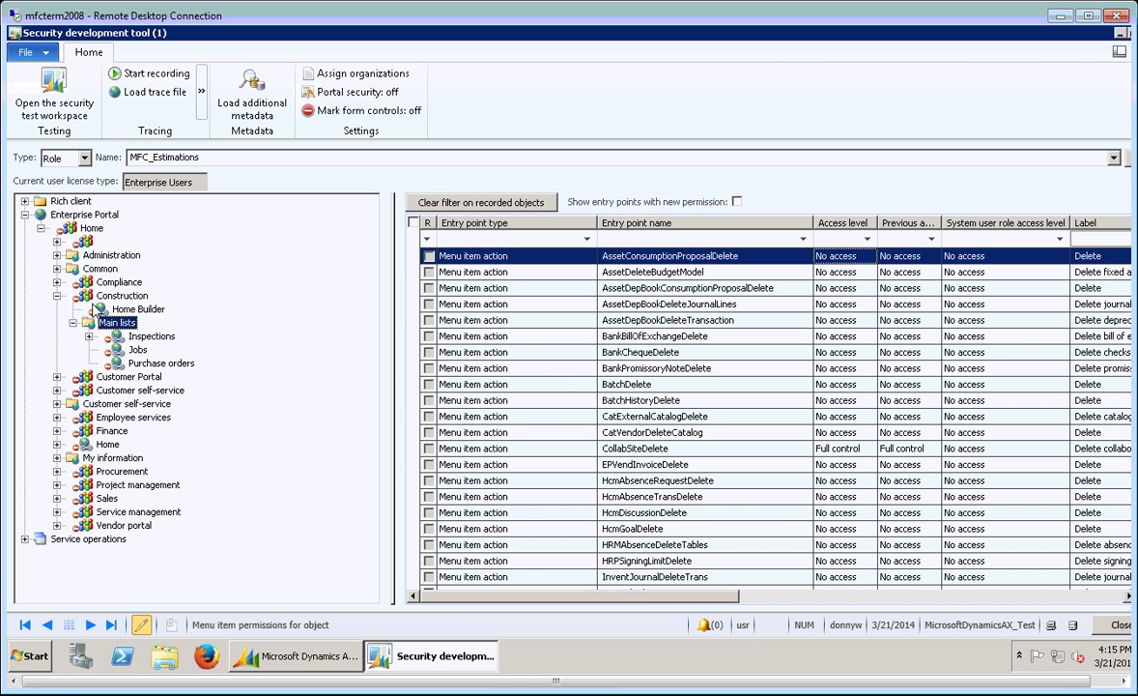
click(112, 309)
click(145, 337)
click(139, 350)
click(145, 363)
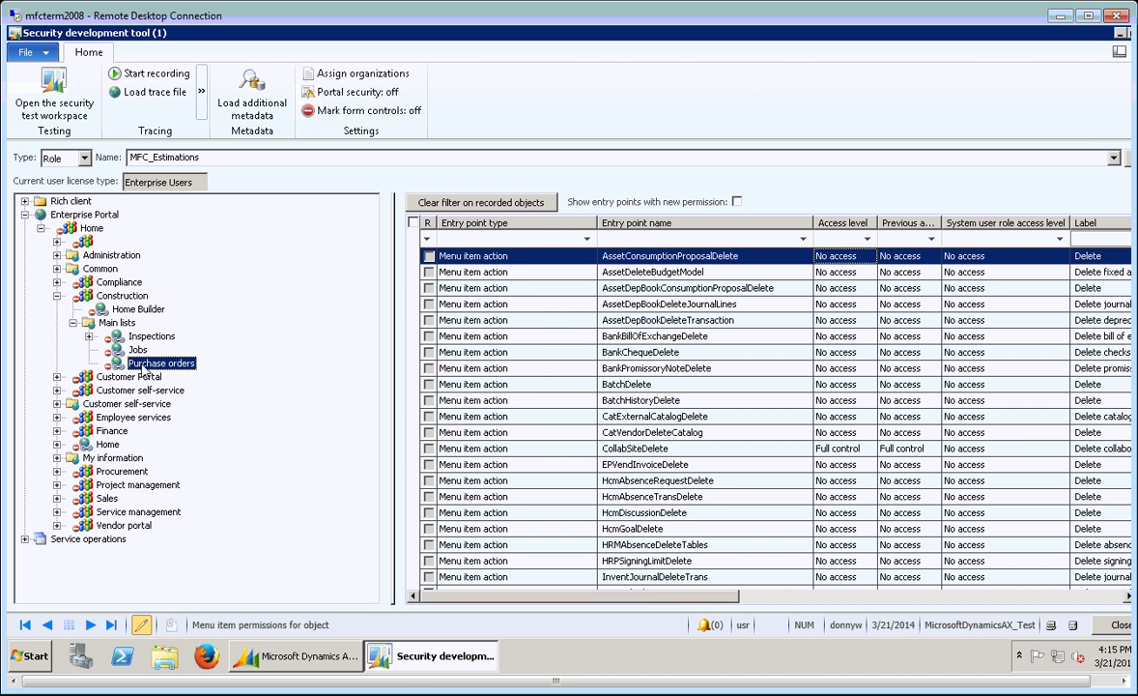
Open and then close the Set entry point permissions window for Purchase orders.
right_click(144, 368)
key(Escape)
right_click(135, 371)
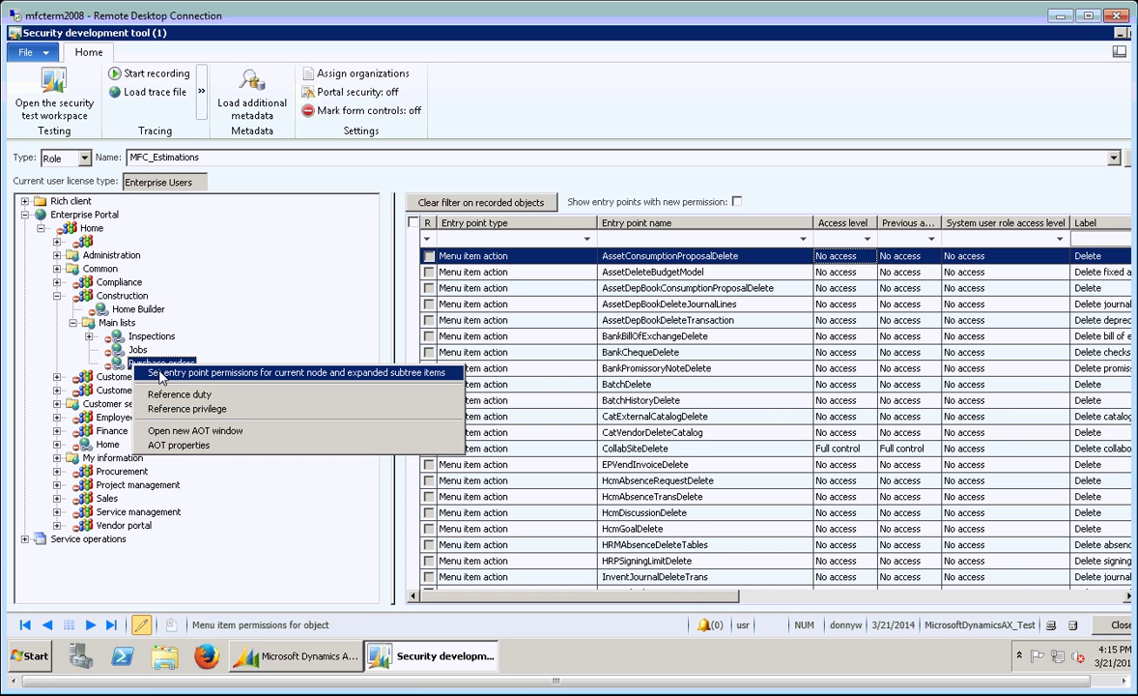
click(163, 377)
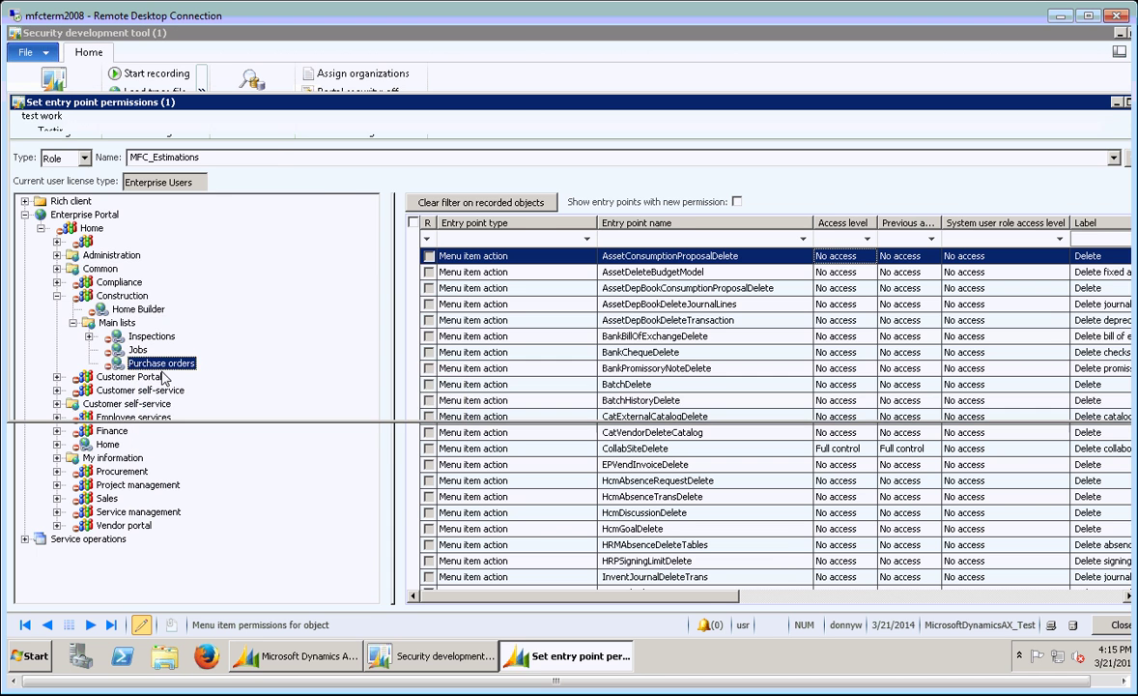
key(Escape)
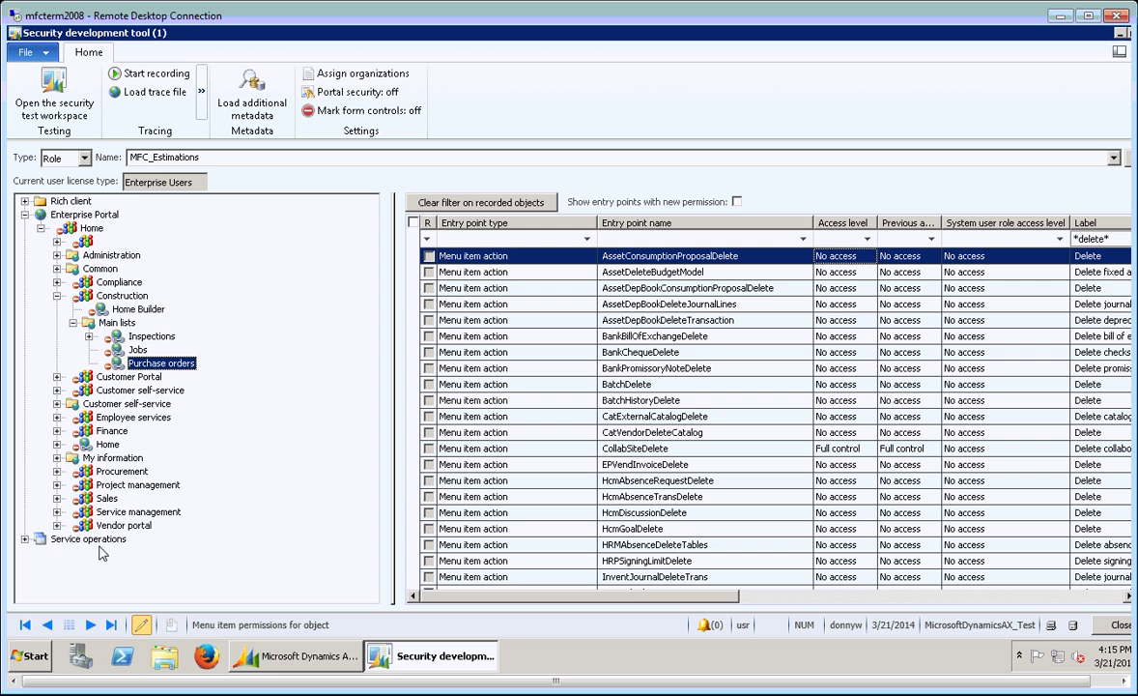
Expand Vendor portal's Orders & Invoices, Requests for quotations, Vendor reports and Vendor home nodes.
click(57, 525)
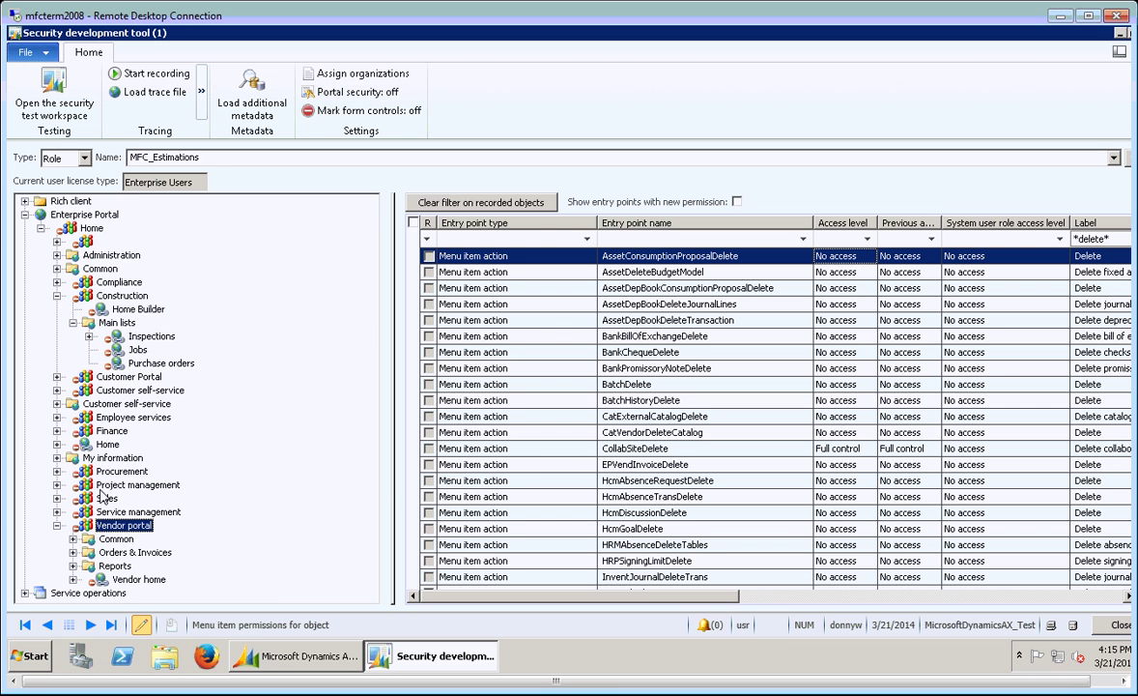
click(72, 552)
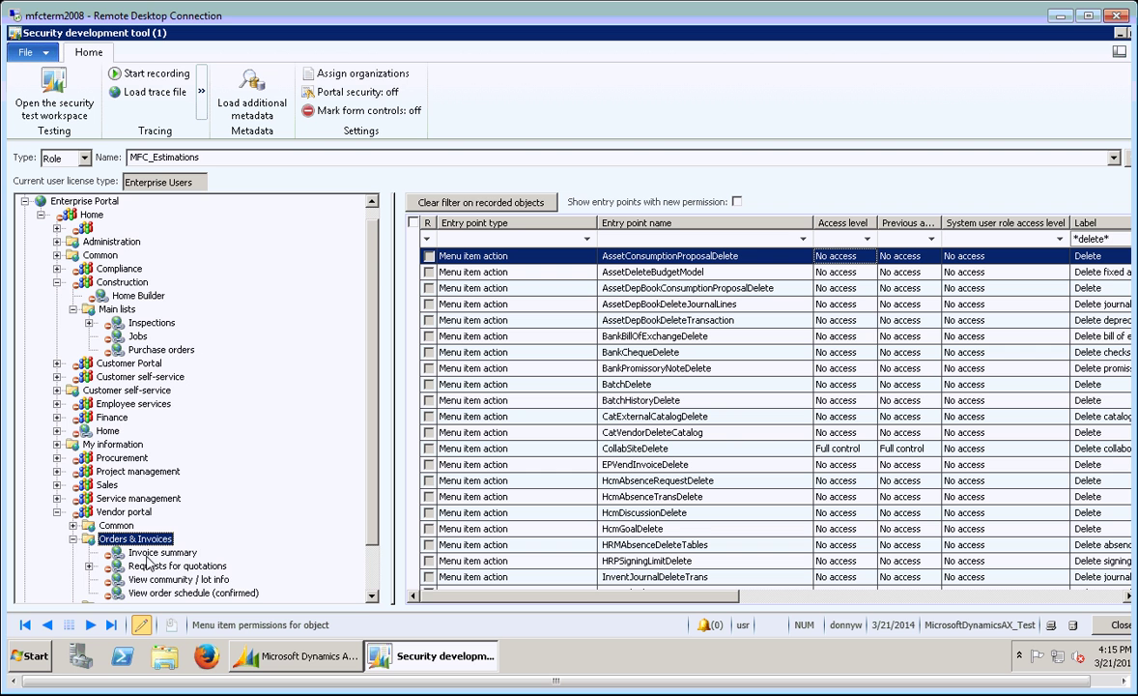
click(97, 553)
click(95, 570)
click(89, 567)
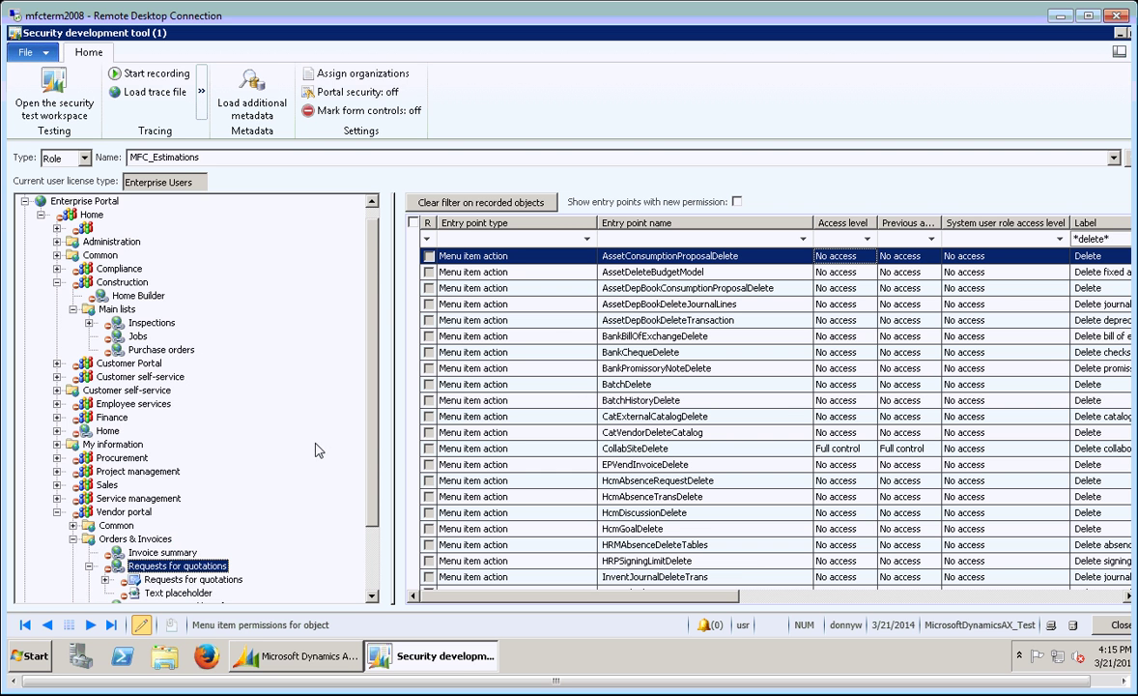
scroll(354, 553, down, 2)
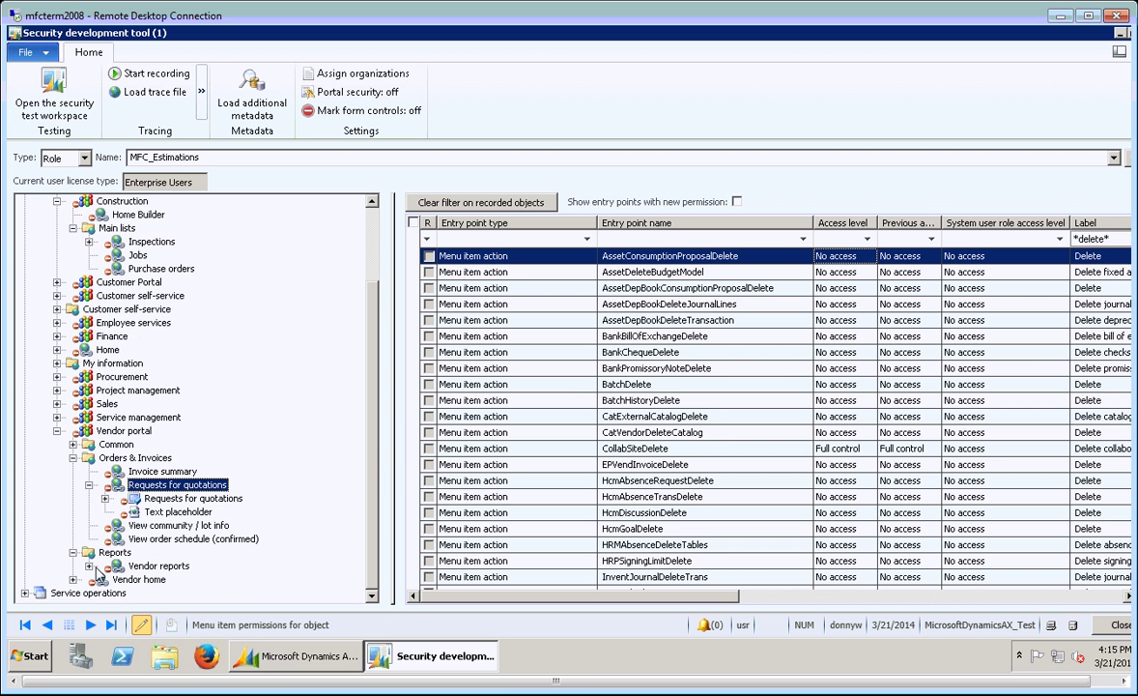
click(89, 565)
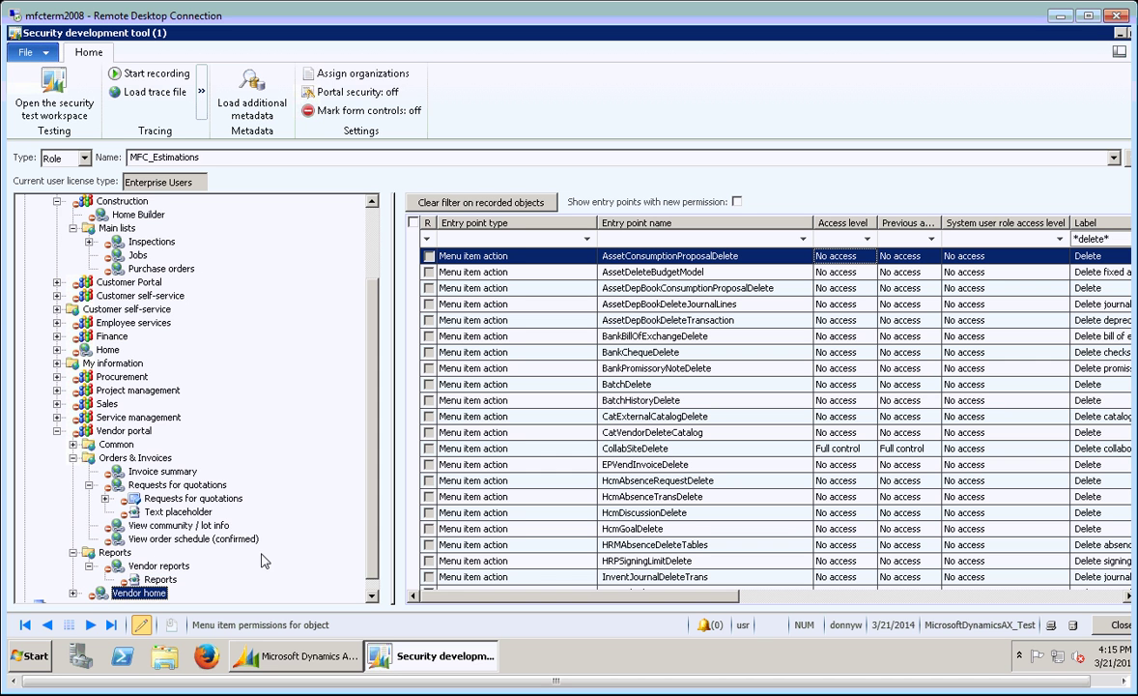
click(89, 594)
click(74, 579)
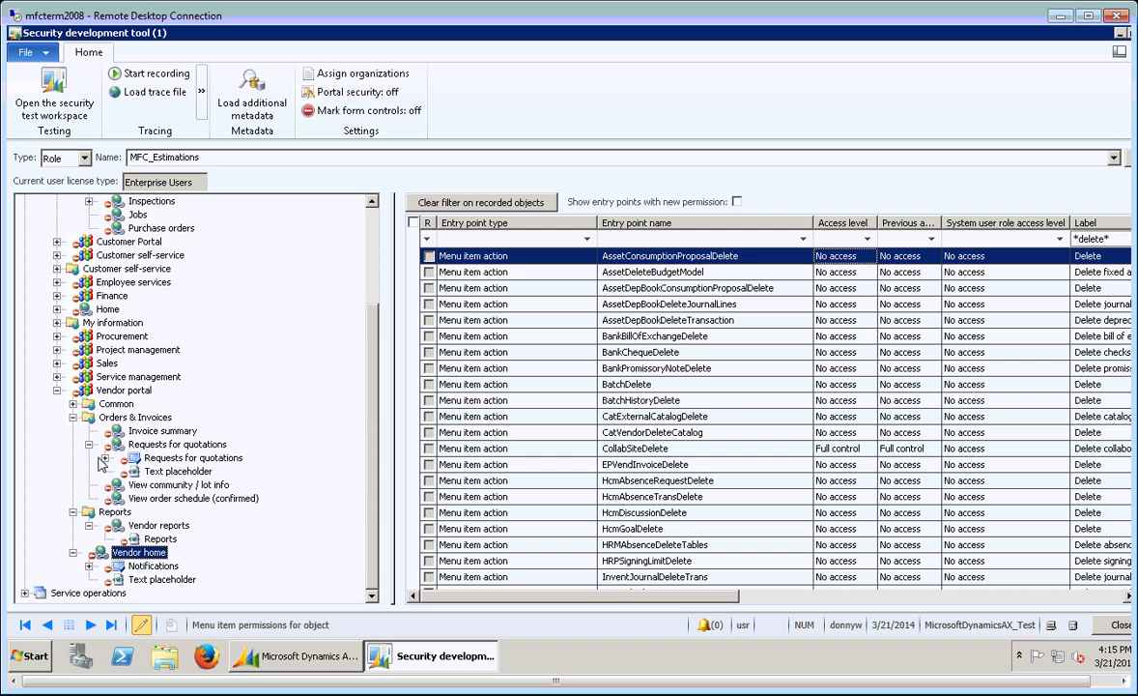
Expand the inner Requests for quotations page to show Attachments, Decline, Reply and RFQ reply.
click(102, 458)
key(Right)
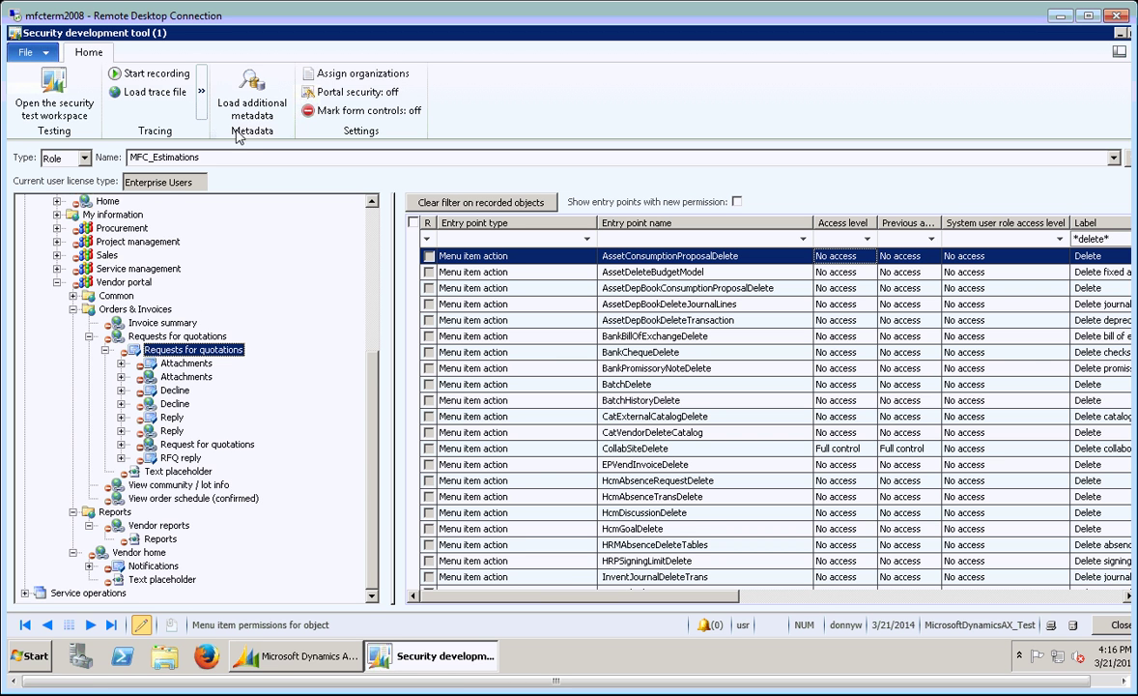
click(203, 93)
click(204, 96)
Collapse the Construction area and the Enterprise Portal entry points.
scroll(351, 213, up, 6)
click(56, 296)
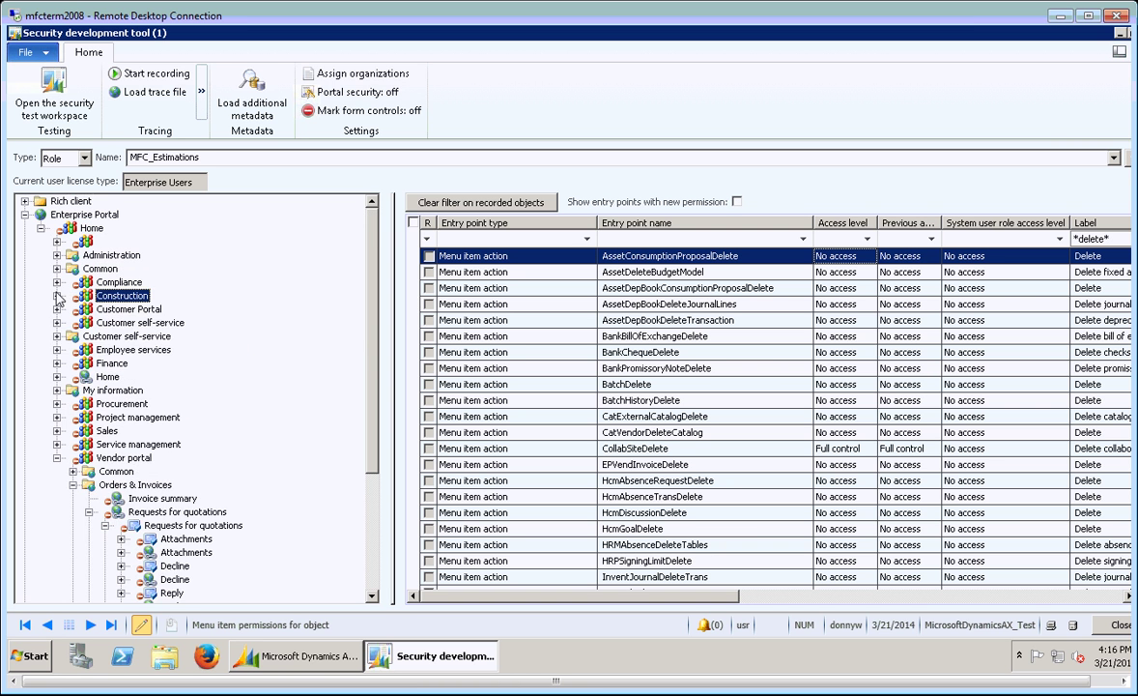
click(41, 228)
click(24, 215)
Expand Rich client > Home and bring up the actions for the My cases entry point.
click(24, 201)
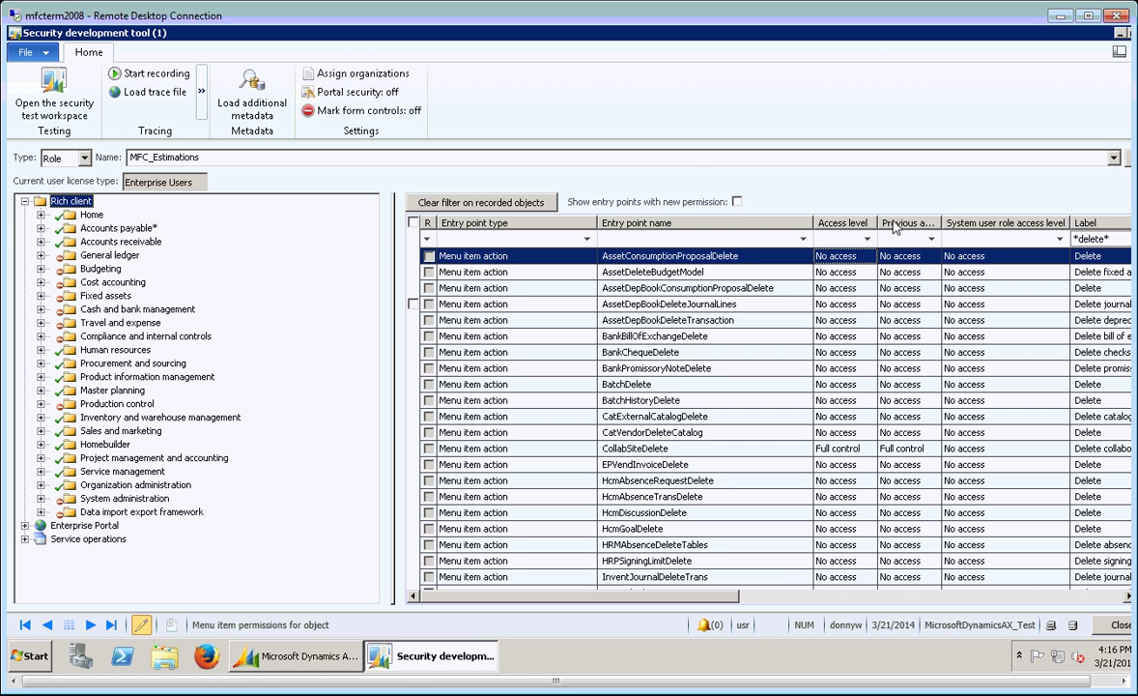
click(81, 216)
double_click(80, 215)
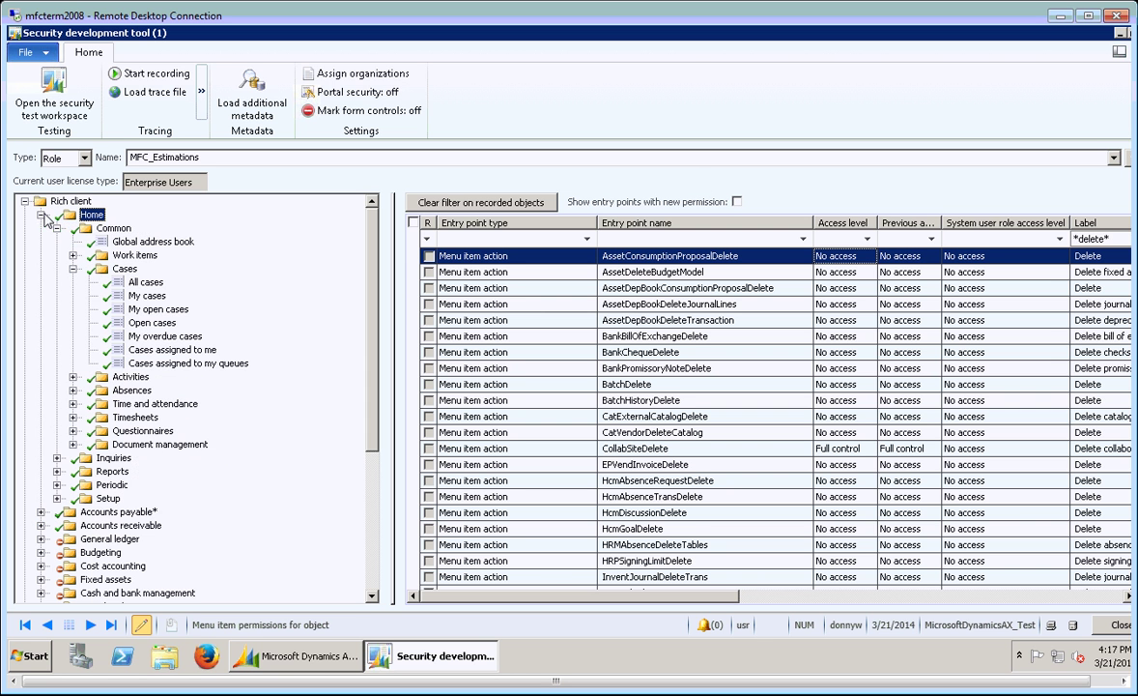
right_click(145, 293)
Set entry point permissions for My cases, advance to Step 2, and add duty MFC_Estimations_Duty to MFC_Estimations.
click(180, 373)
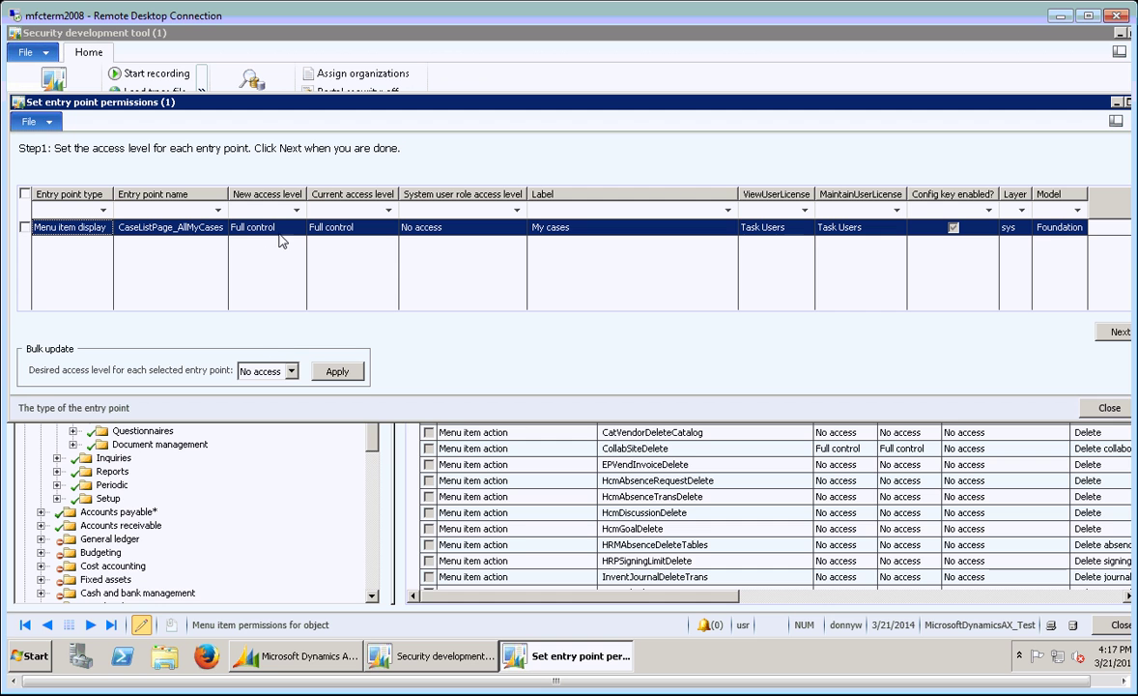
click(1111, 332)
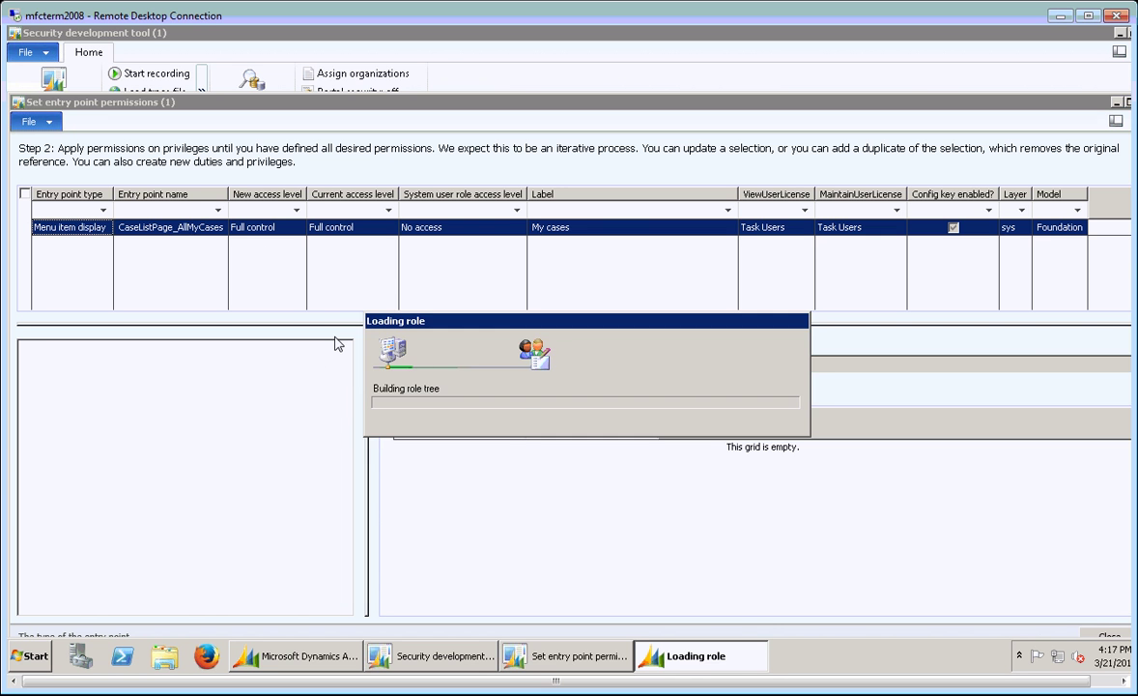
right_click(81, 350)
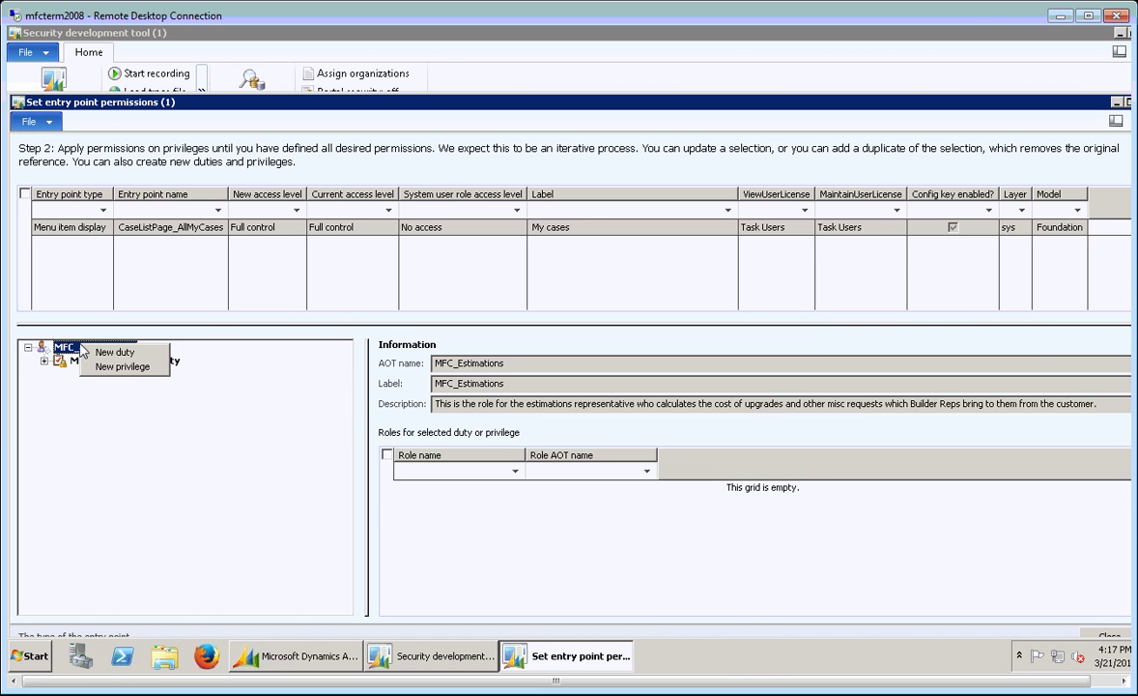
click(70, 421)
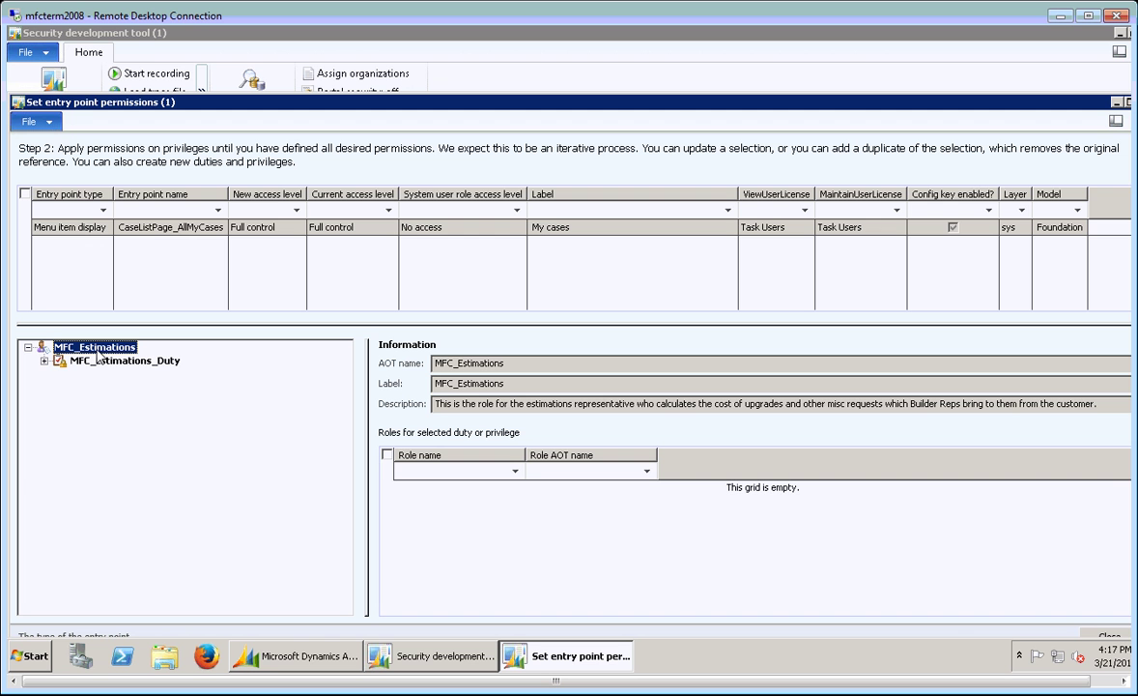
right_click(89, 354)
click(104, 358)
Add privilege MFC_Estimations_Priv under MFC_Estimations_Duty and select the MFC_Estimations role row.
click(94, 365)
right_click(94, 366)
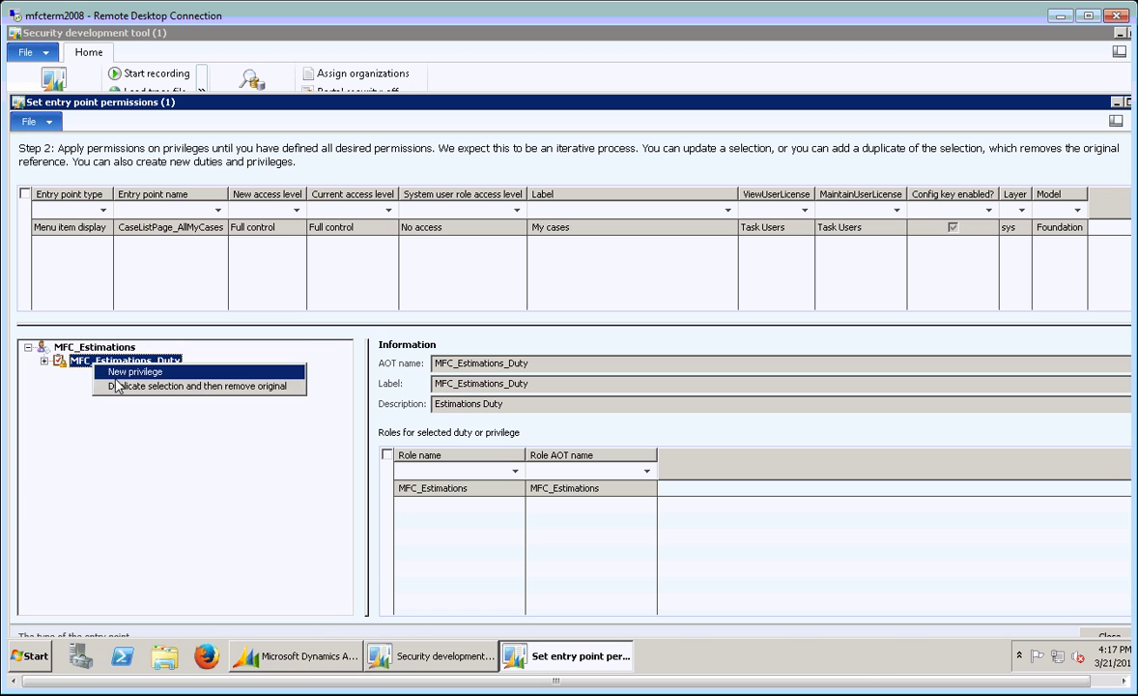
click(135, 371)
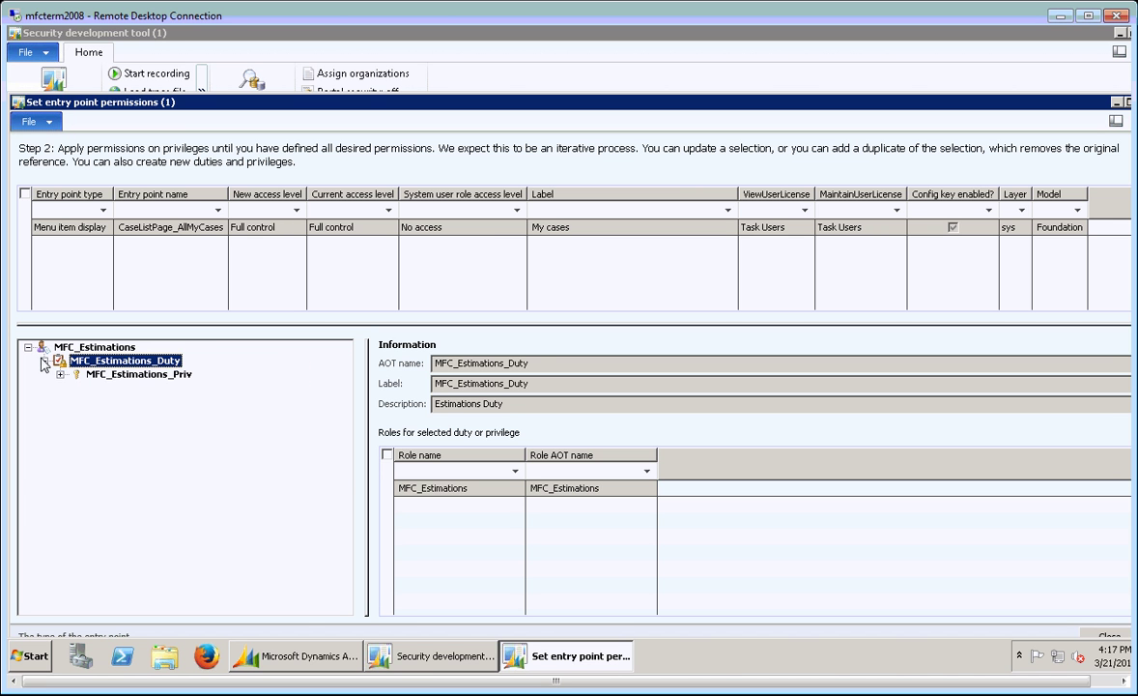
click(115, 376)
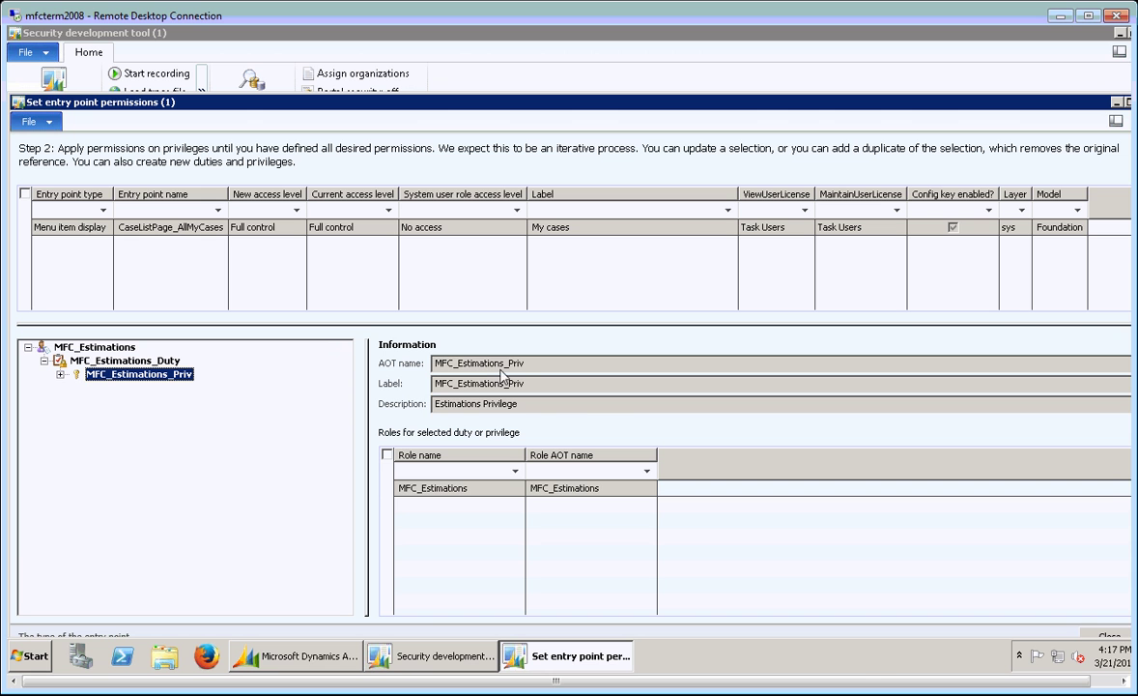
click(425, 470)
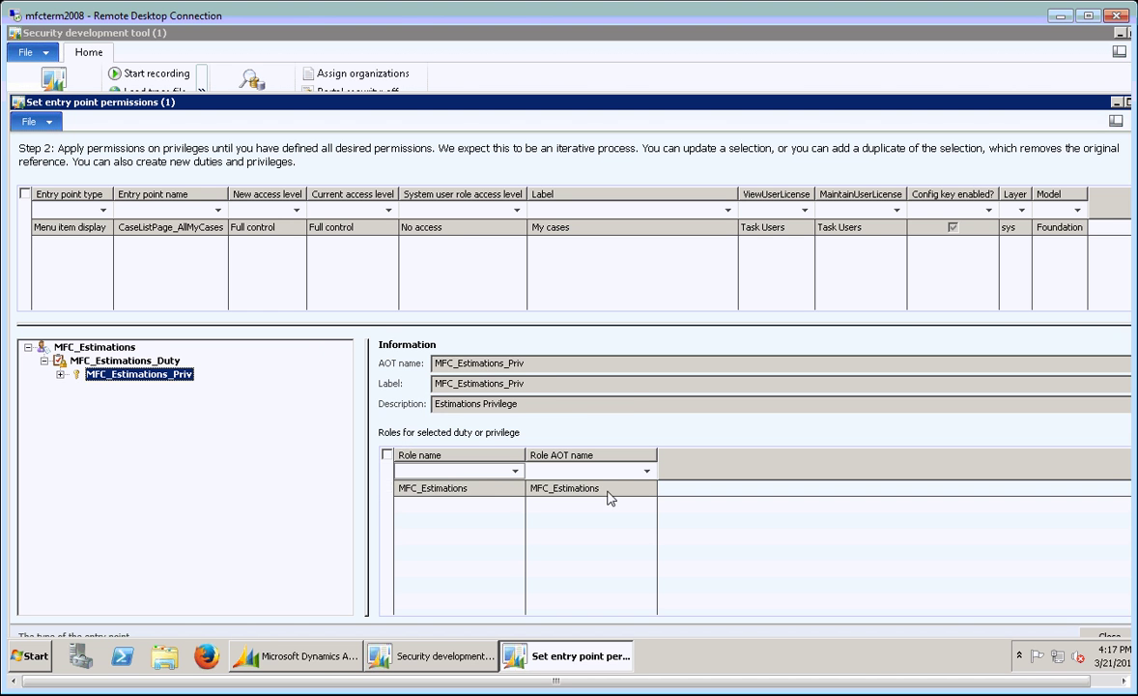